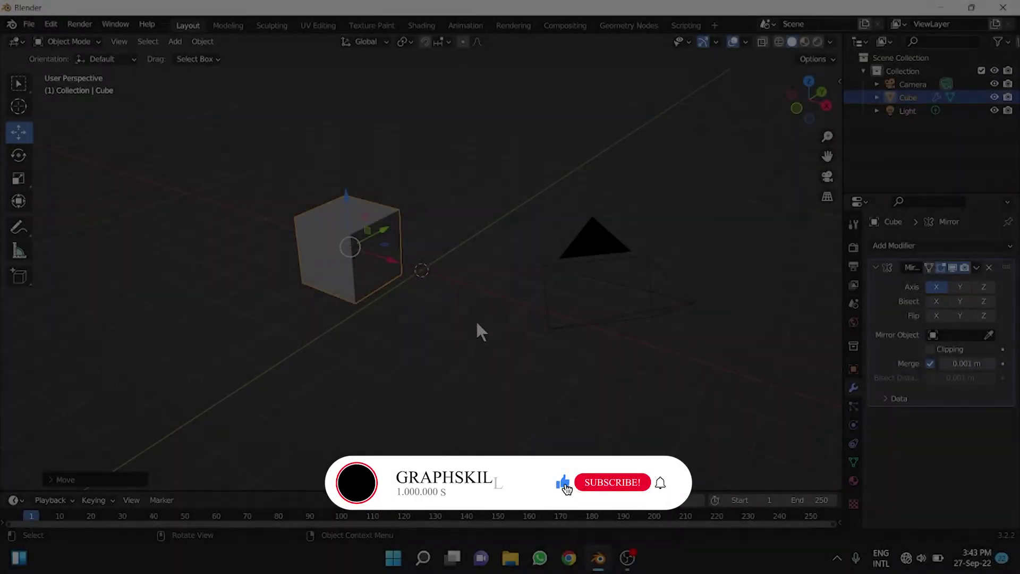
# Delete the cube's Mirror modifier and shift the cube slightly toward the viewer.
pyautogui.moveTo(476, 320); pyautogui.dragTo(556, 321, button='middle')
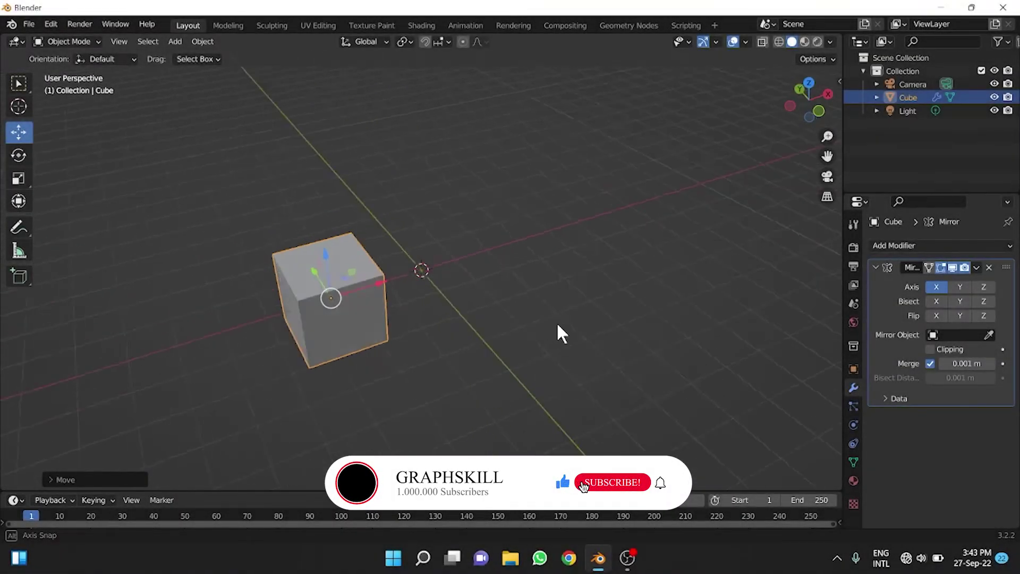
pyautogui.click(989, 266)
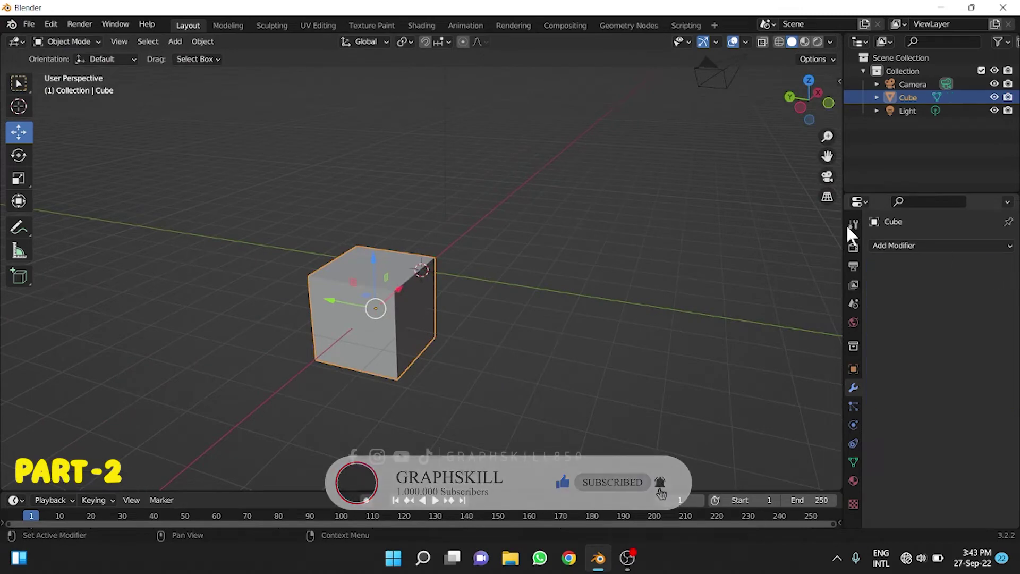
pyautogui.moveTo(540, 257)
pyautogui.mouseDown(button='middle')
pyautogui.moveTo(364, 262)
pyautogui.moveTo(241, 235)
pyautogui.mouseUp(button='middle')
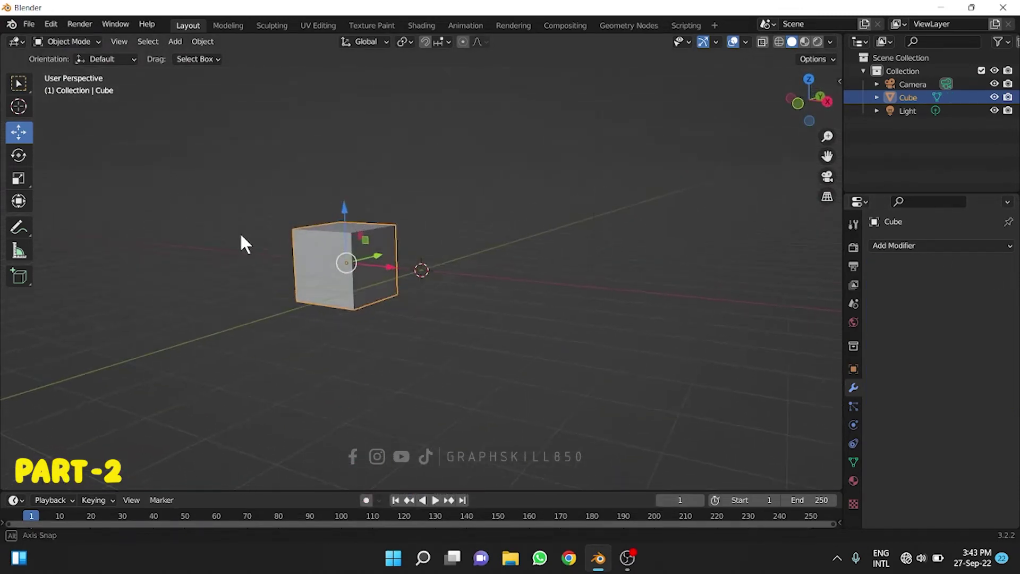
pyautogui.moveTo(373, 231); pyautogui.dragTo(341, 251)
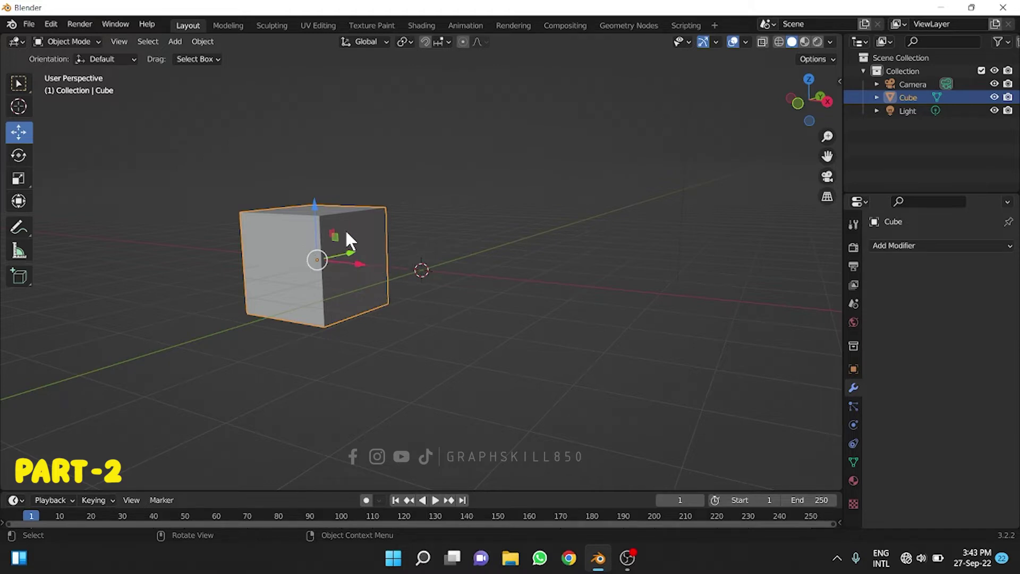
pyautogui.moveTo(228, 312); pyautogui.dragTo(265, 327, button='middle')
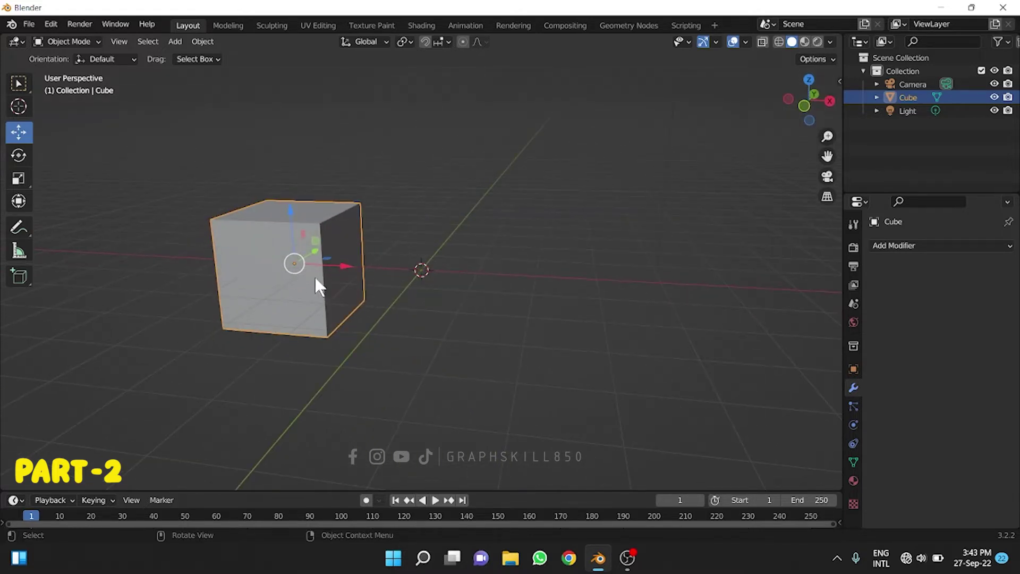
# Delete the cube and add a cylinder at the origin.
pyautogui.press('Delete')
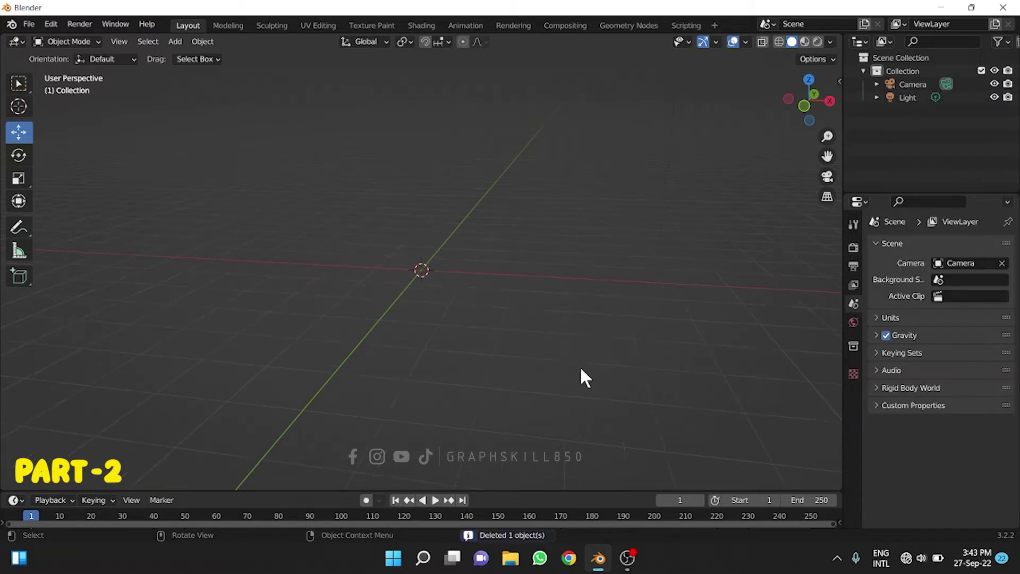
pyautogui.scroll(-2, 531, 345)
pyautogui.scroll(-2, 481, 314)
pyautogui.hotkey('shift', 'a')
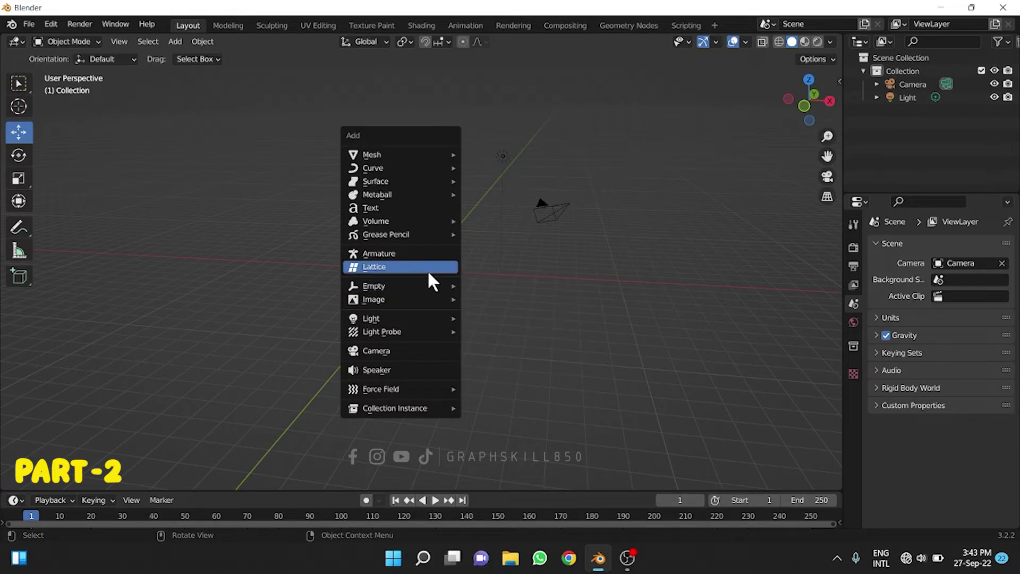
pyautogui.moveTo(400, 155)
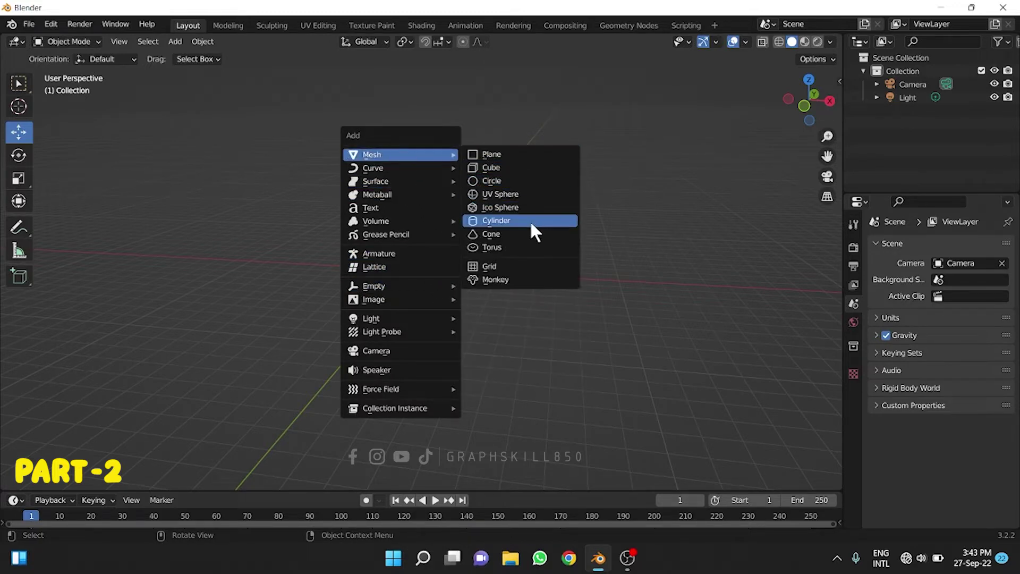
pyautogui.click(530, 221)
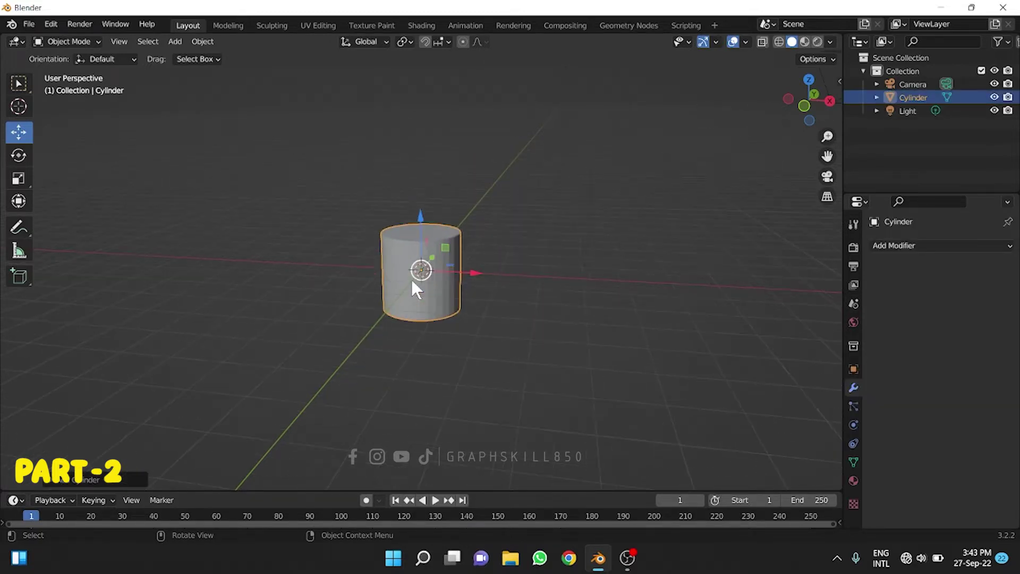
# Flatten the cylinder along Z into a disc and enter Edit Mode.
pyautogui.press('s')
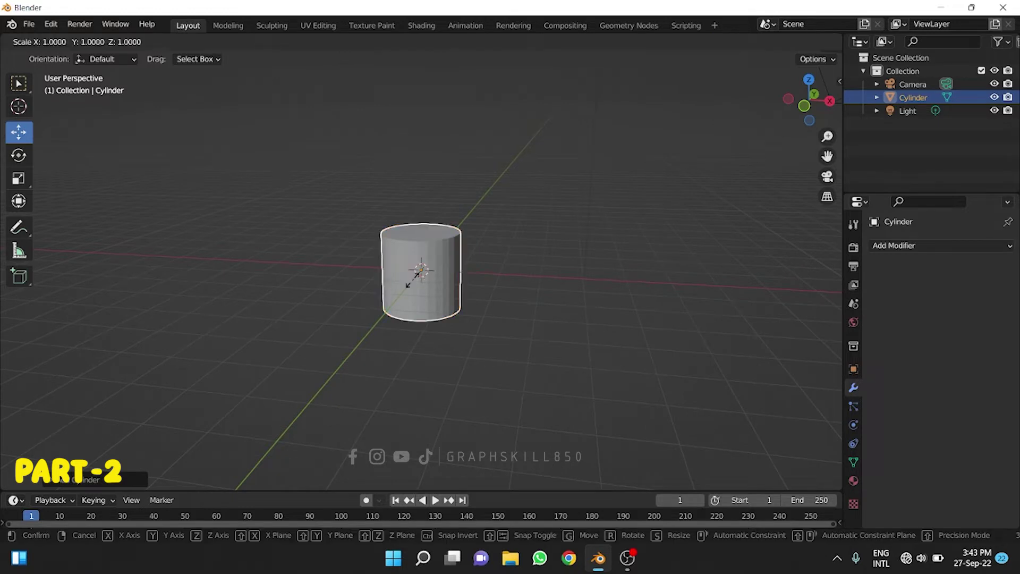
pyautogui.press('z')
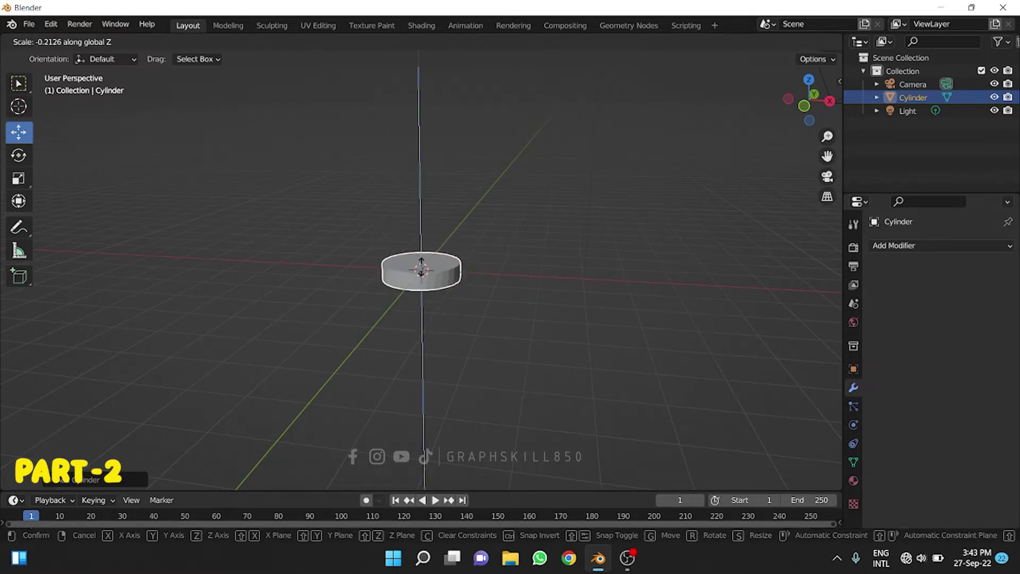
pyautogui.click(422, 272)
pyautogui.moveTo(426, 337); pyautogui.dragTo(422, 407, button='middle')
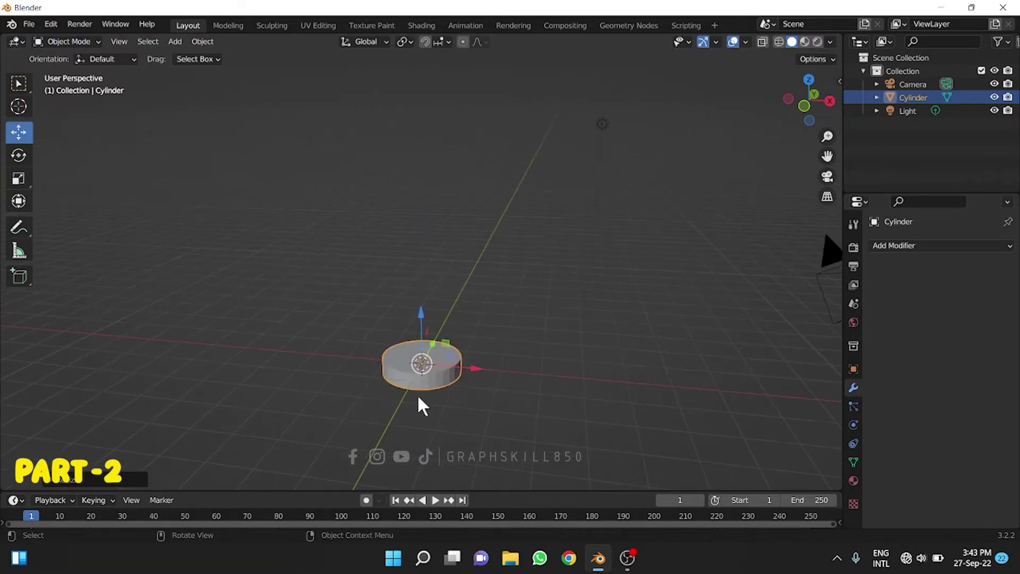
pyautogui.press('Tab')
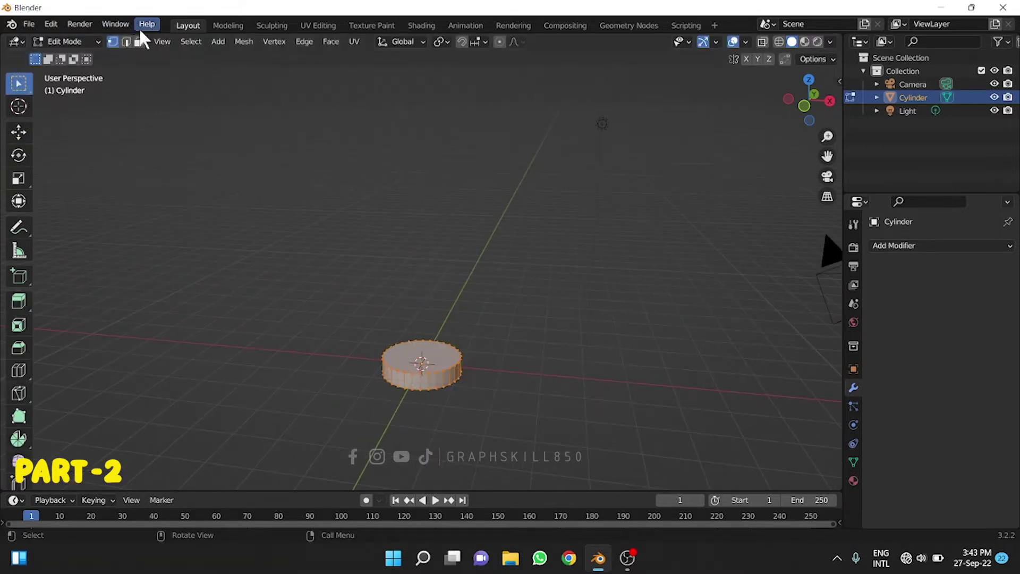
# Inset the disc's top face and extrude it upward into a column.
pyautogui.click(423, 365)
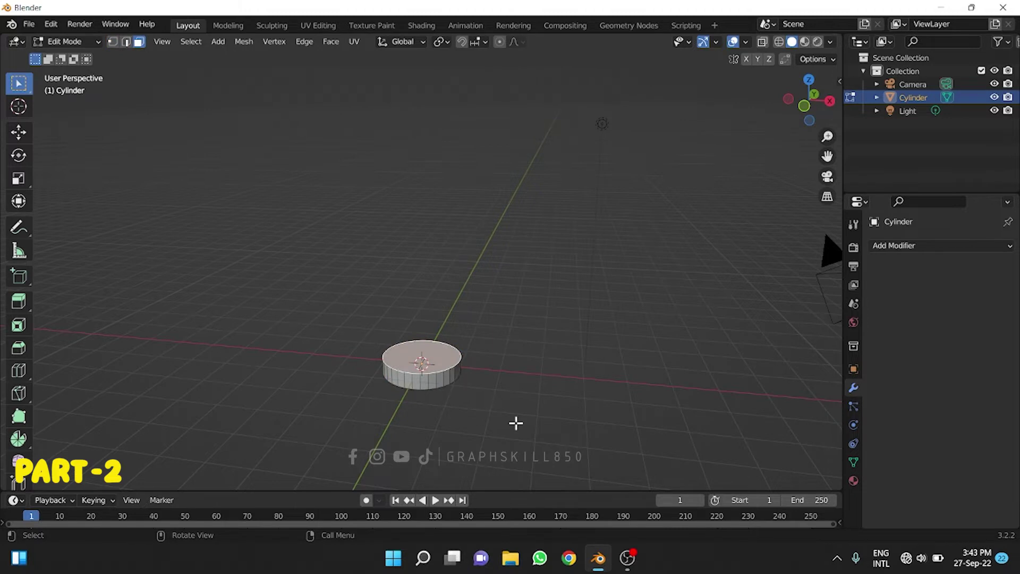
pyautogui.press('i')
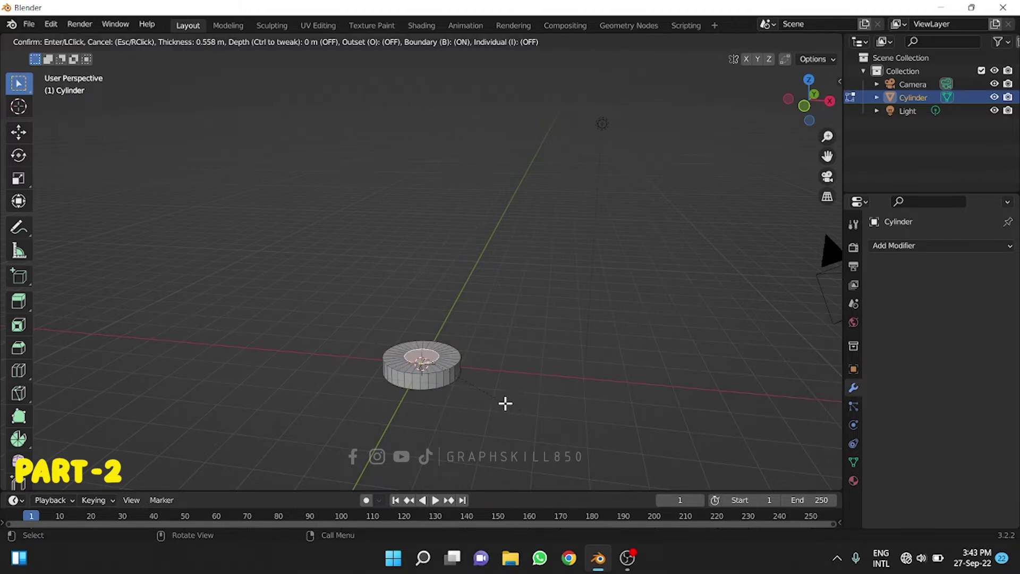
pyautogui.click(505, 403)
pyautogui.press('e')
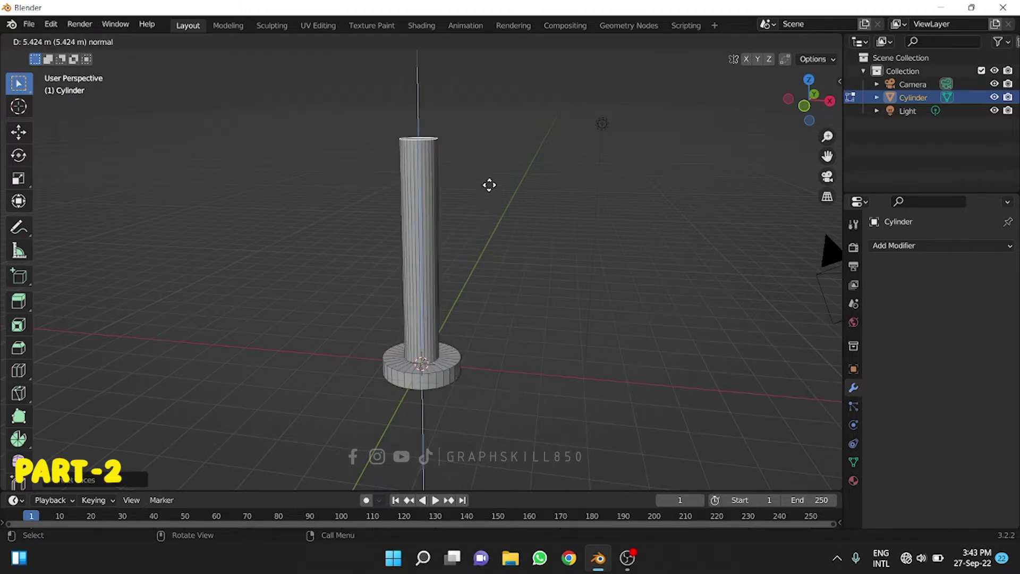
pyautogui.click(492, 150)
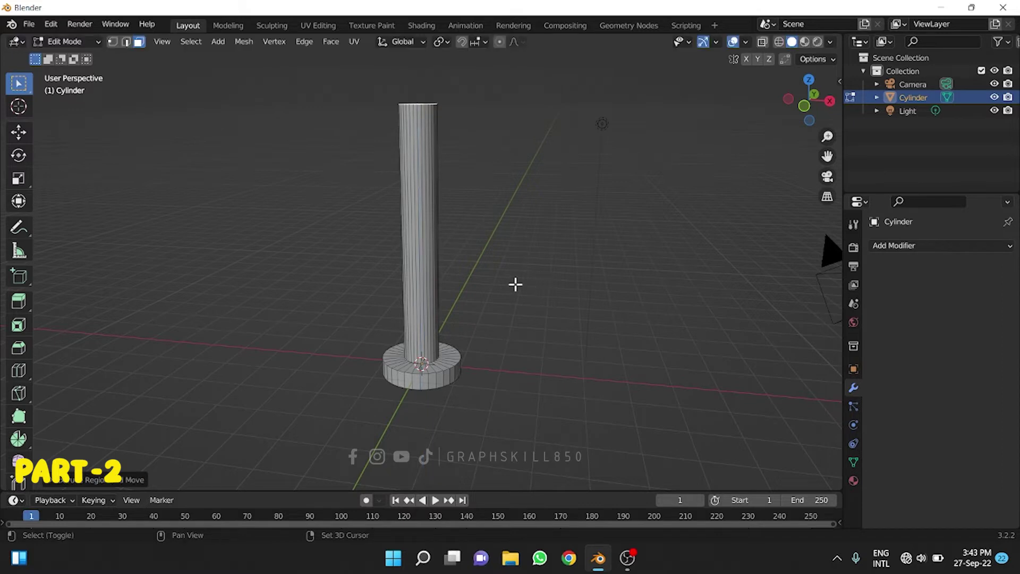
pyautogui.keyDown('shift'); pyautogui.moveTo(516, 284); pyautogui.dragTo(558, 358, button='middle'); pyautogui.keyUp('shift')
# Taper the column top, extrude another higher section and narrow it again.
pyautogui.press('s')
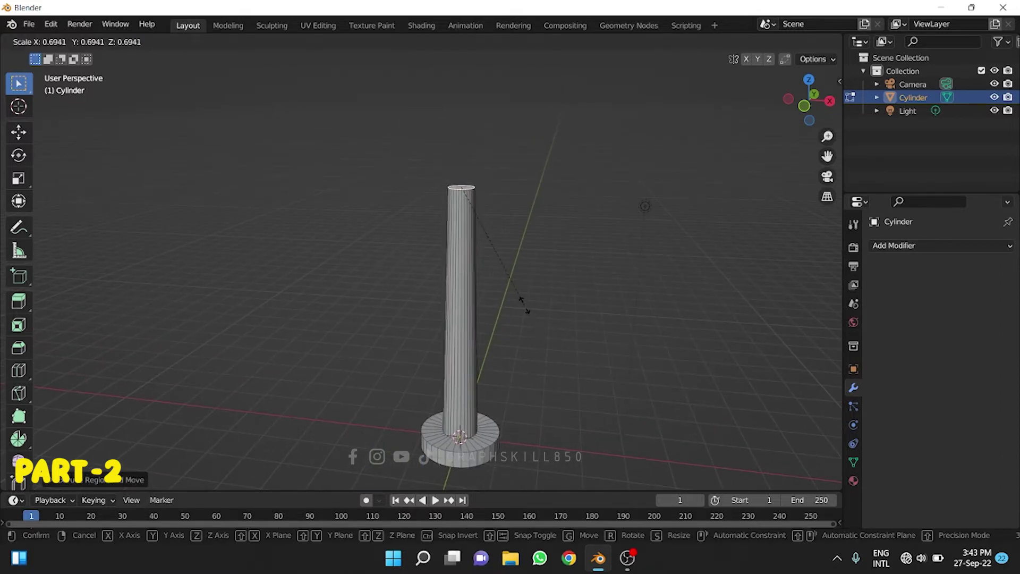
pyautogui.click(523, 303)
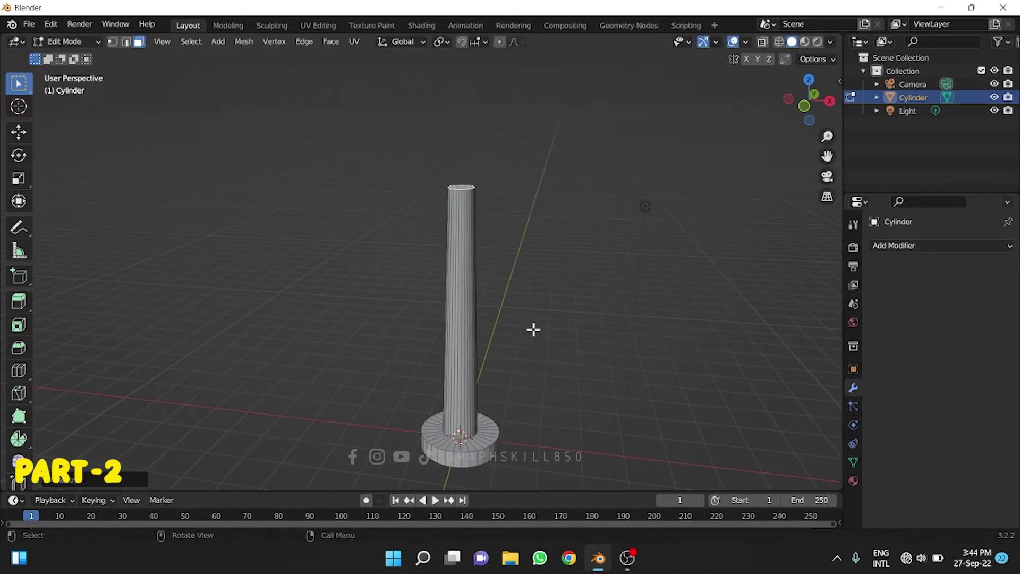
pyautogui.press('e')
pyautogui.click(527, 208)
pyautogui.press('s')
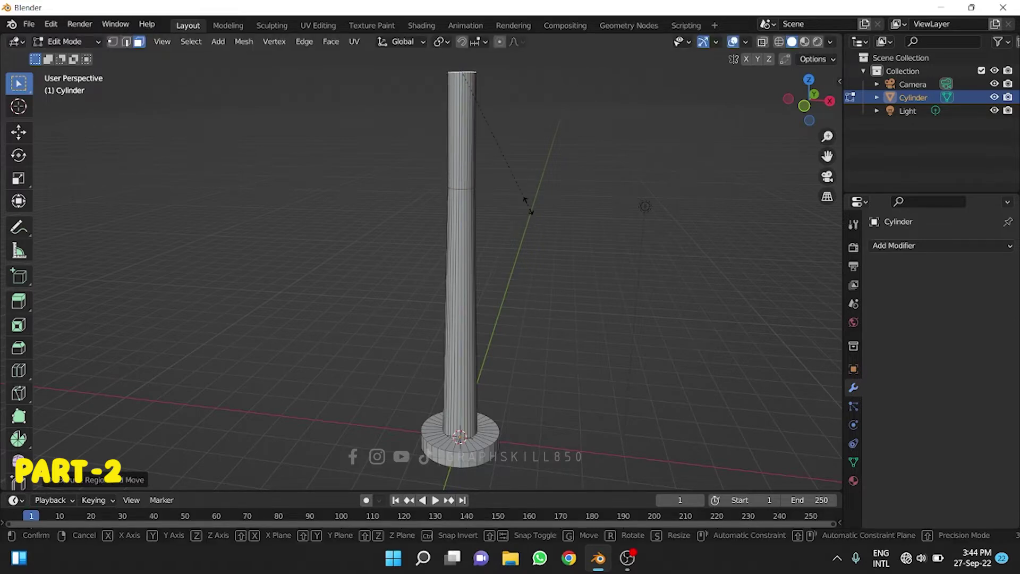
pyautogui.click(494, 154)
# Extrude the top into a tall thin pole, then undo the last change.
pyautogui.scroll(-3, 508, 357)
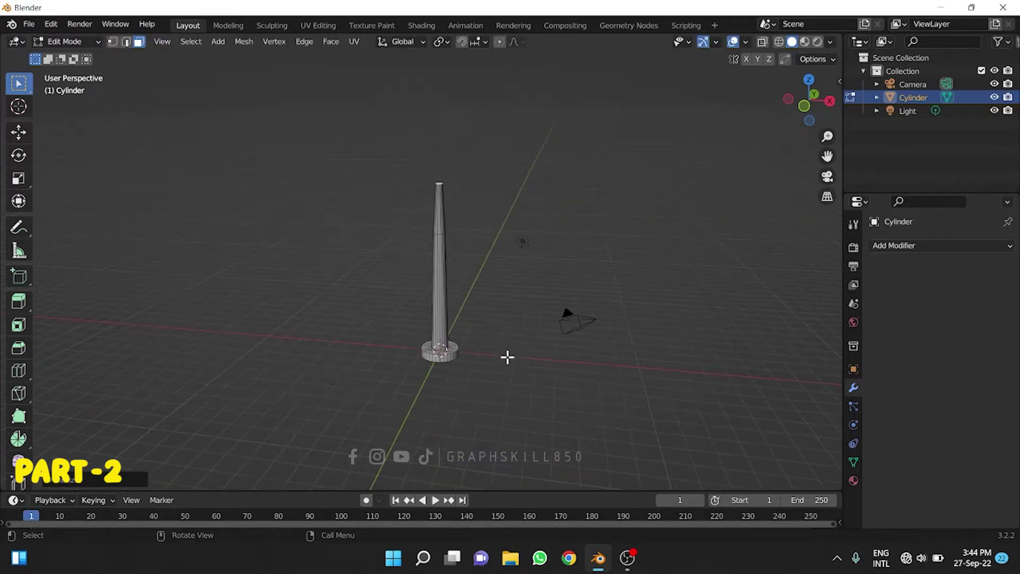
pyautogui.keyDown('shift'); pyautogui.moveTo(487, 328); pyautogui.dragTo(482, 403, button='middle'); pyautogui.keyUp('shift')
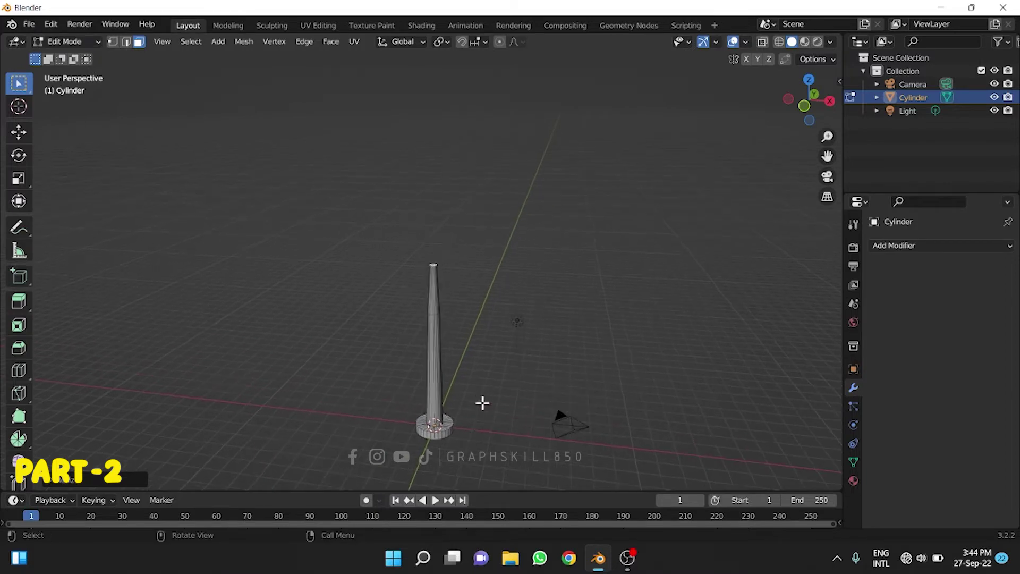
pyautogui.press('e')
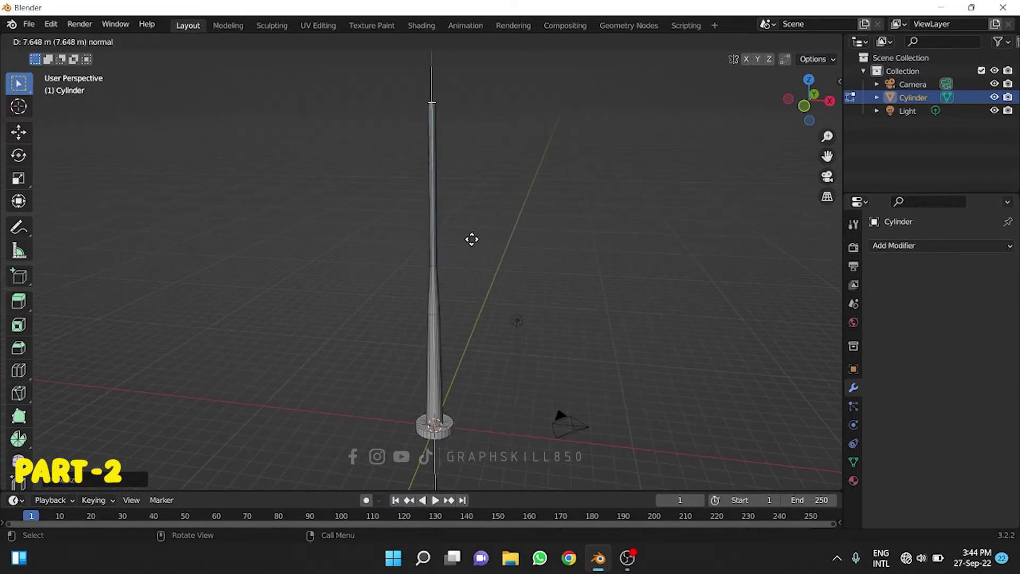
pyautogui.click(472, 239)
pyautogui.moveTo(478, 253)
pyautogui.keyDown('shift'); pyautogui.mouseDown(button='middle')
pyautogui.moveTo(481, 320)
pyautogui.moveTo(487, 278)
pyautogui.moveTo(414, 255)
pyautogui.moveTo(431, 286)
pyautogui.moveTo(510, 305)
pyautogui.moveTo(407, 276)
pyautogui.mouseUp(button='middle'); pyautogui.keyUp('shift')
pyautogui.scroll(3, 435, 161)
pyautogui.scroll(3, 436, 161)
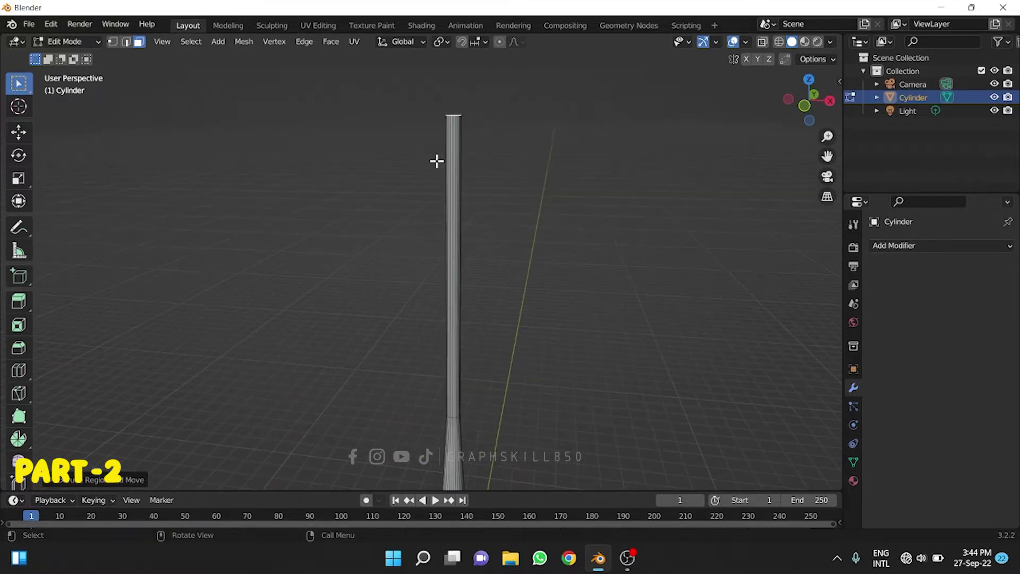
pyautogui.hotkey('ctrl', 'z')
# Return to Object Mode and hide the pole cylinder in the viewport.
pyautogui.press('Tab')
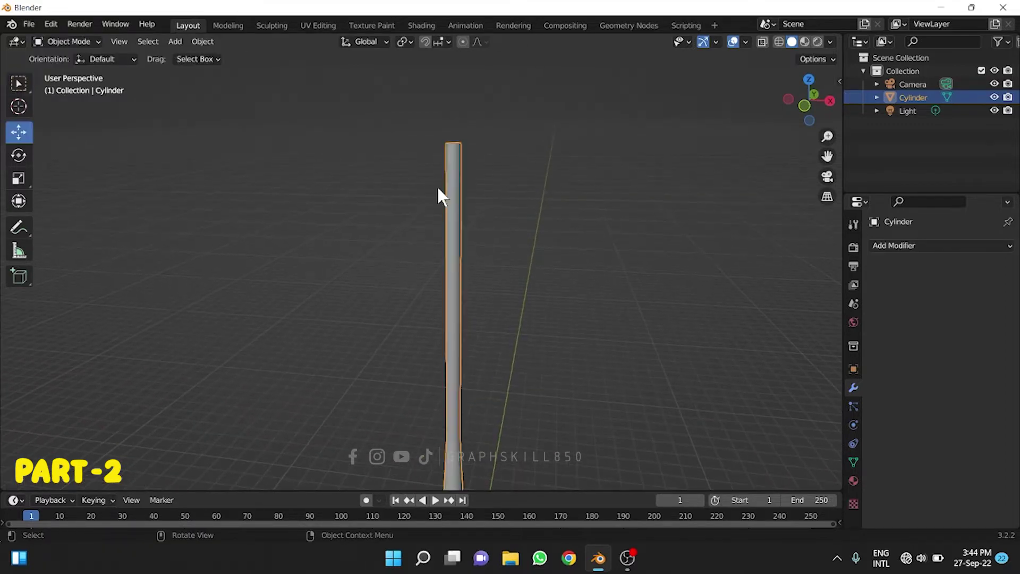
pyautogui.scroll(-3, 441, 198)
pyautogui.scroll(-1, 425, 276)
pyautogui.scroll(2, 422, 404)
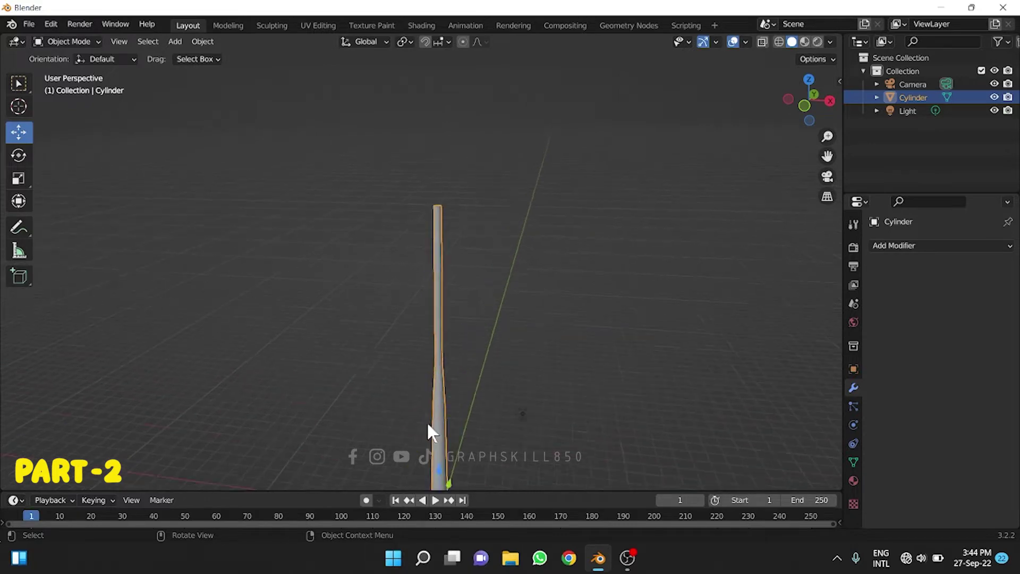
pyautogui.moveTo(476, 372)
pyautogui.mouseDown(button='middle')
pyautogui.moveTo(453, 425)
pyautogui.moveTo(448, 394)
pyautogui.moveTo(459, 412)
pyautogui.mouseUp(button='middle')
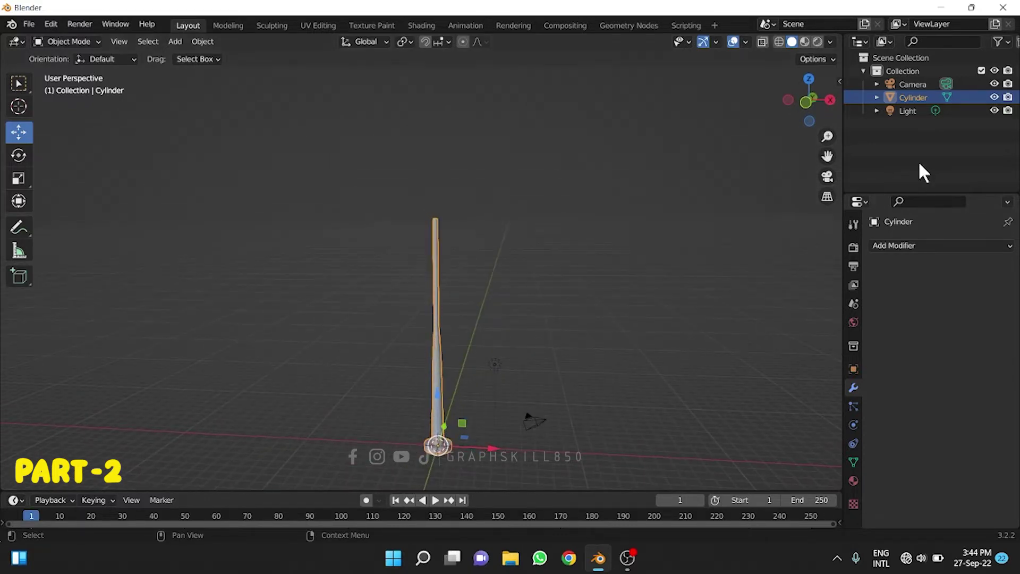
pyautogui.click(993, 96)
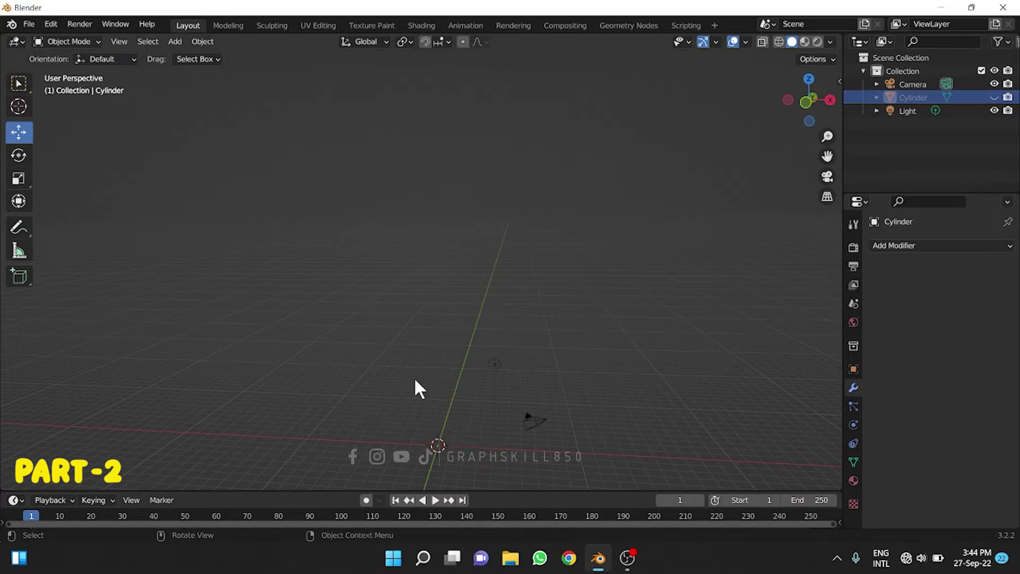
# Add a new cube mesh at the scene origin.
pyautogui.hotkey('shift', 'a')
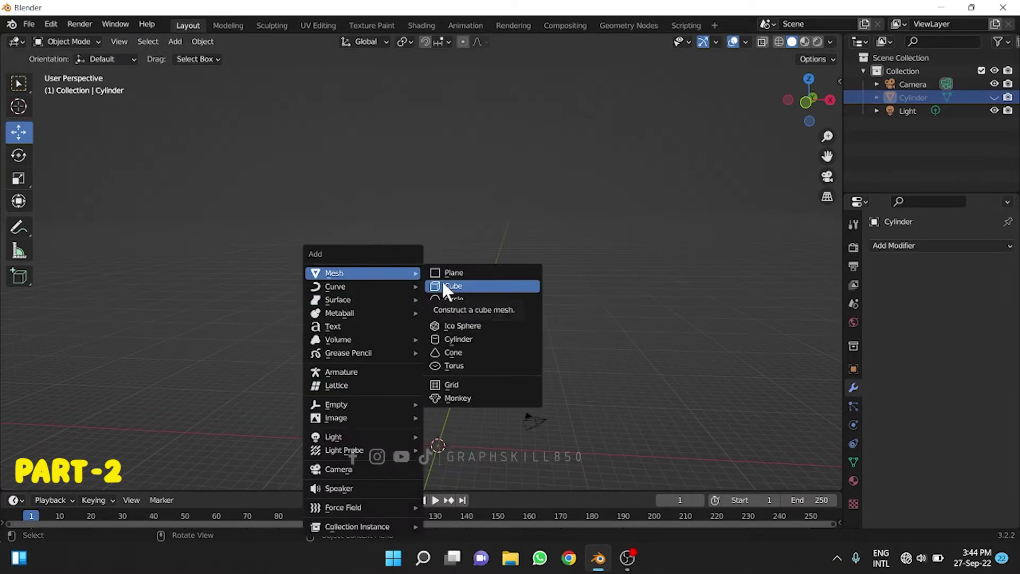
pyautogui.click(446, 291)
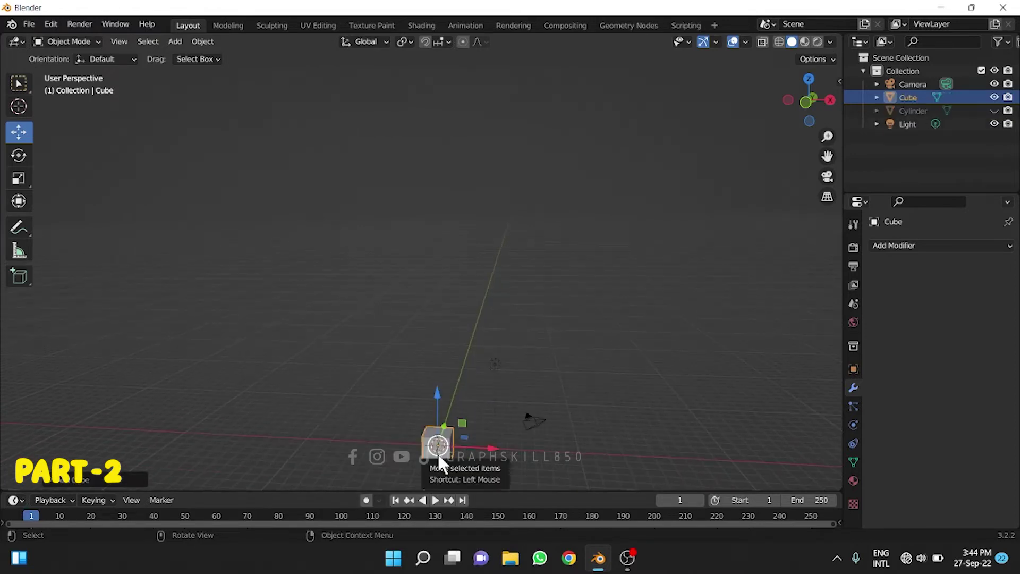
pyautogui.moveTo(438, 452)
pyautogui.mouseDown(button='middle')
pyautogui.moveTo(449, 271)
pyautogui.moveTo(447, 307)
pyautogui.moveTo(478, 298)
pyautogui.mouseUp(button='middle')
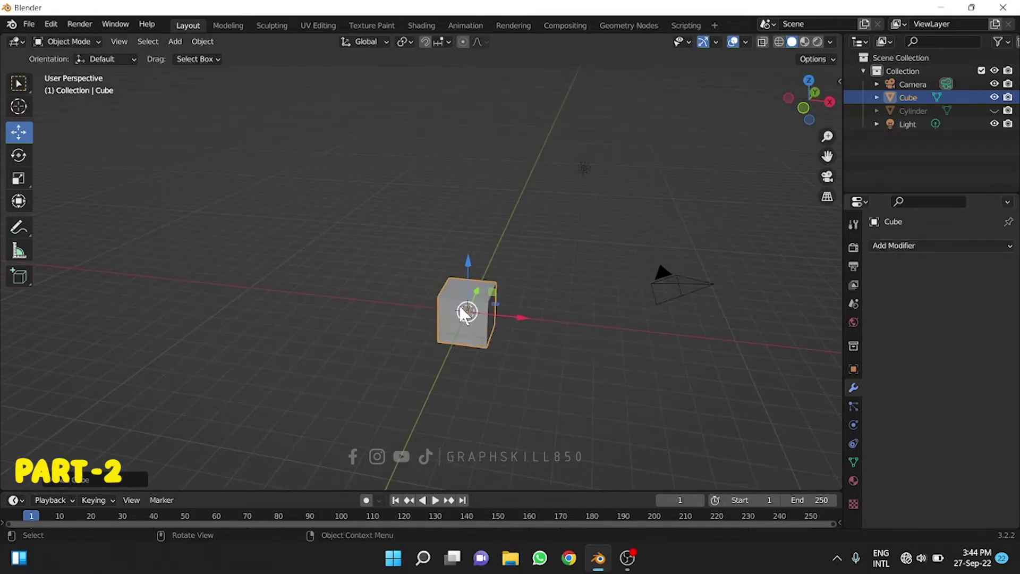
# Rotate the new cube about 60° around its Y axis using the Rotate gizmo.
pyautogui.click(18, 155)
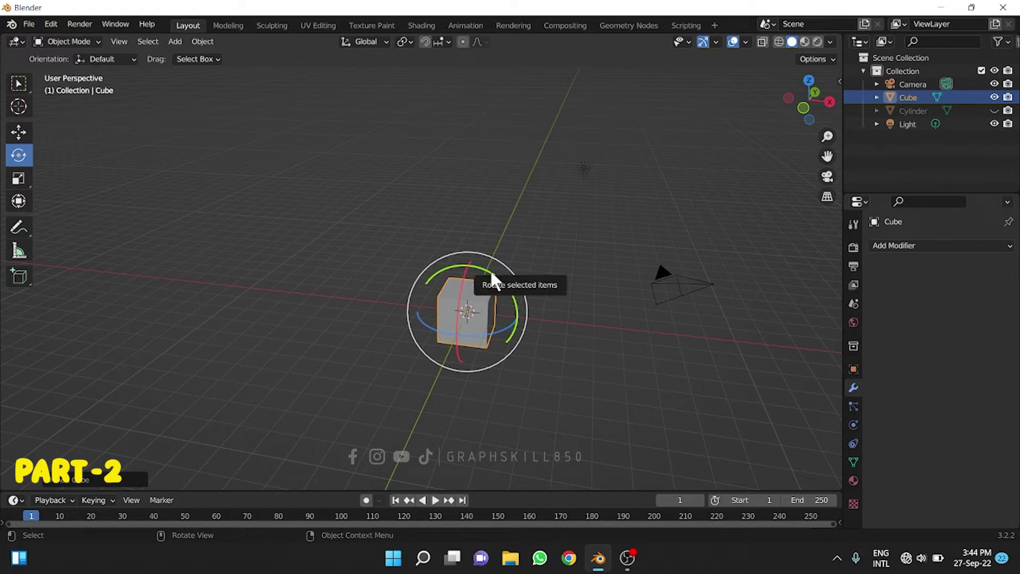
pyautogui.moveTo(492, 269); pyautogui.dragTo(509, 309)
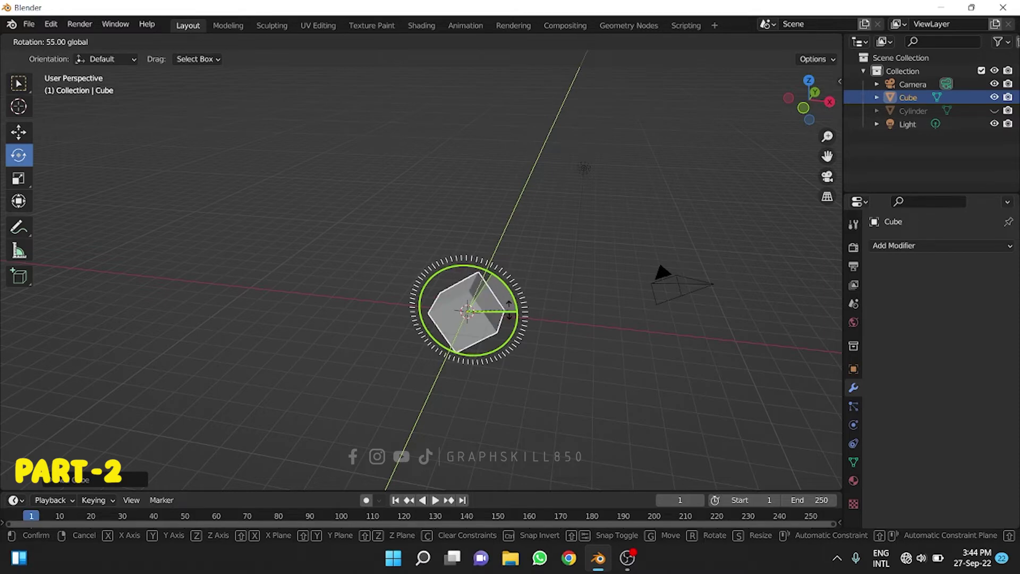
pyautogui.keyDown('ctrl'); pyautogui.moveTo(514, 310); pyautogui.dragTo(508, 300); pyautogui.keyUp('ctrl')
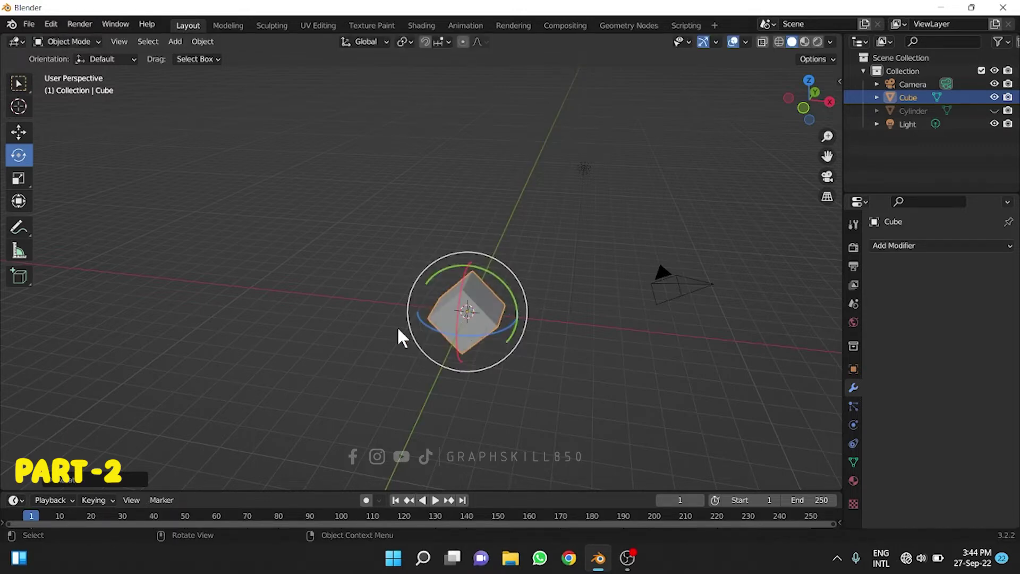
pyautogui.scroll(-2, 380, 369)
pyautogui.moveTo(380, 368)
pyautogui.mouseDown(button='middle')
pyautogui.moveTo(340, 353)
pyautogui.moveTo(367, 356)
pyautogui.mouseUp(button='middle')
# Scale the cube down and rotate it into a diamond tilt.
pyautogui.press('s')
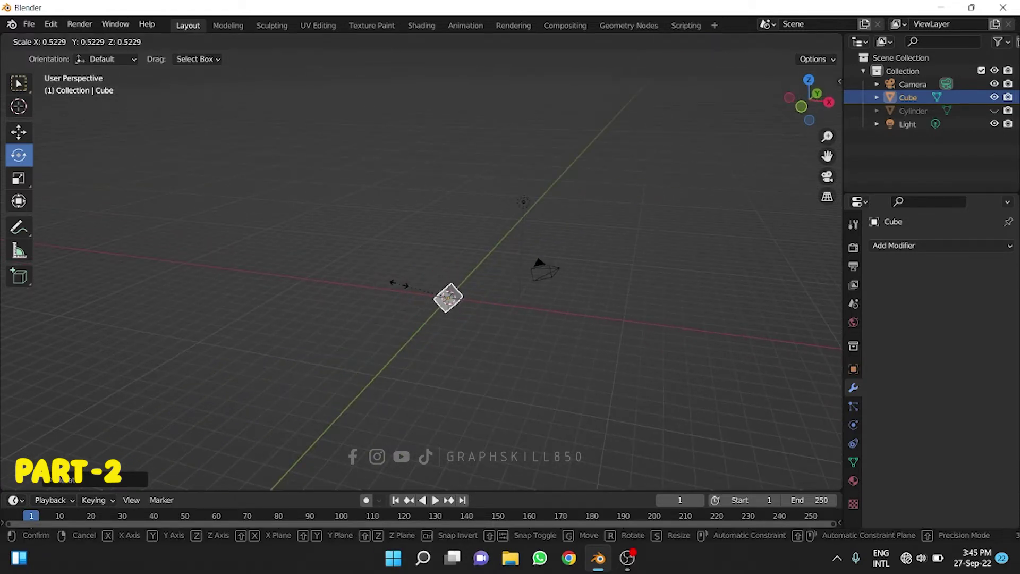
pyautogui.click(419, 289)
pyautogui.scroll(3, 451, 286)
pyautogui.press('r')
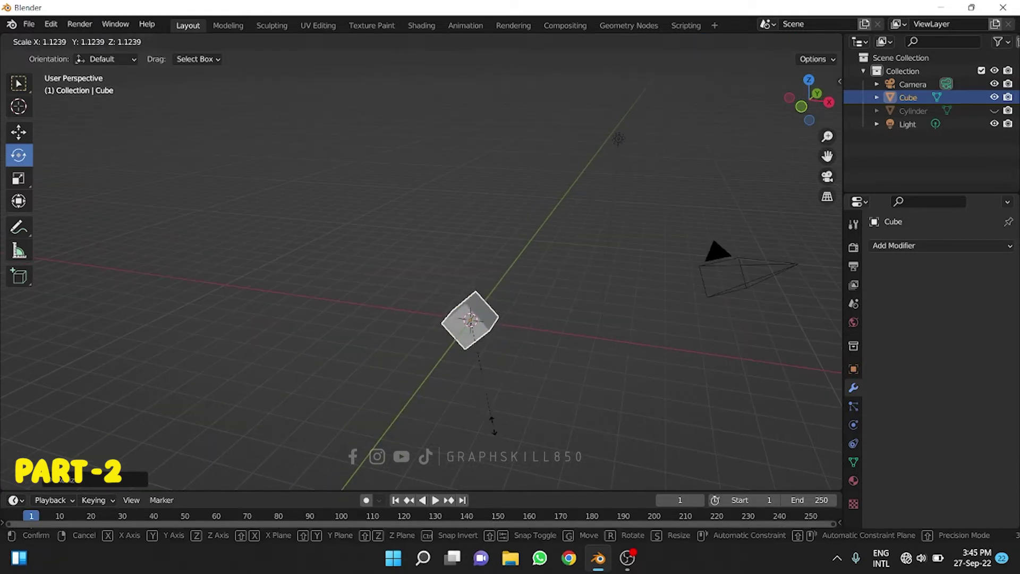
pyautogui.click(495, 430)
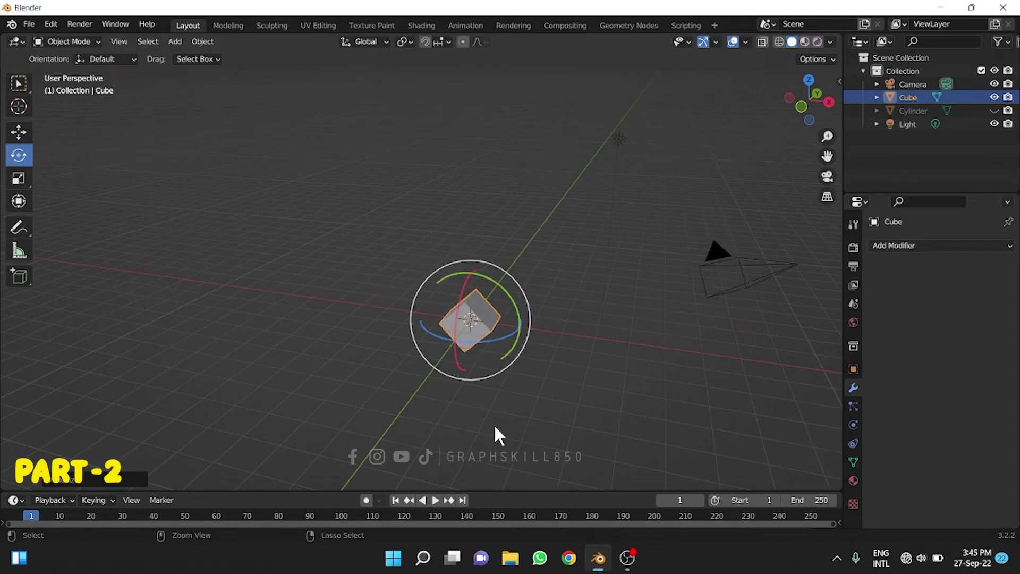
# Apply all transforms to the cube.
pyautogui.hotkey('ctrl', 'a')
pyautogui.click(853, 370)
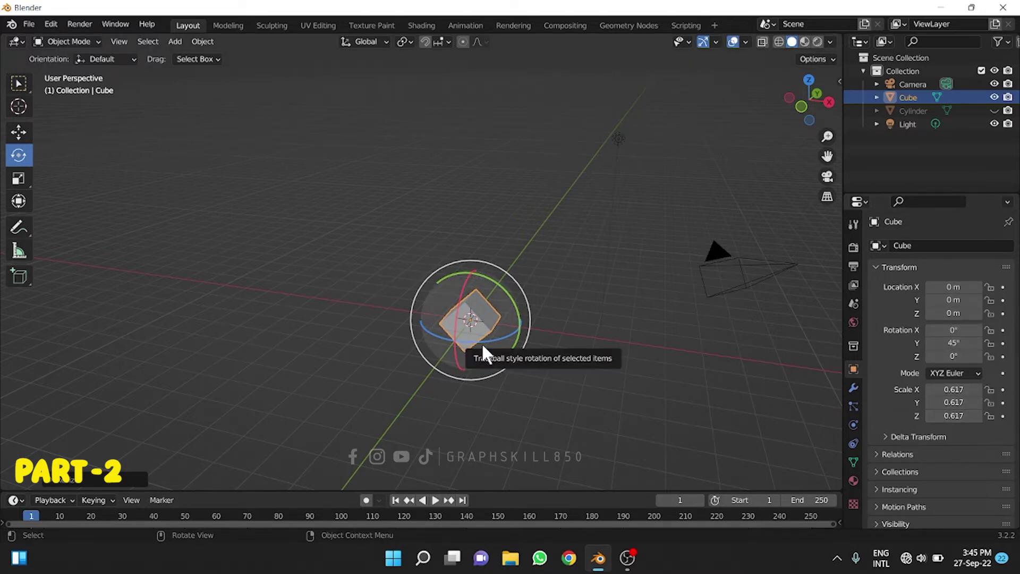
pyautogui.hotkey('ctrl', 'a')
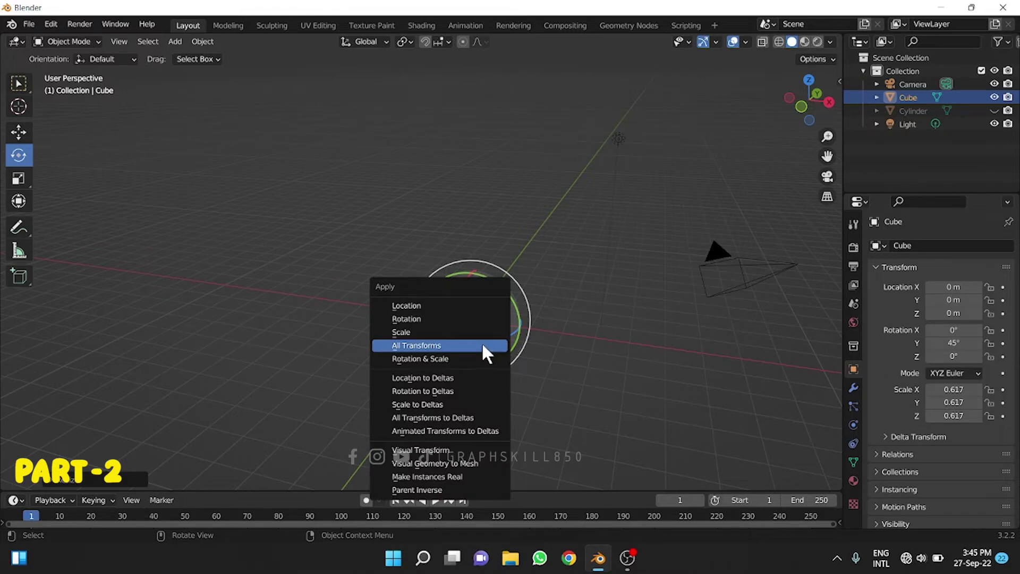
pyautogui.click(483, 345)
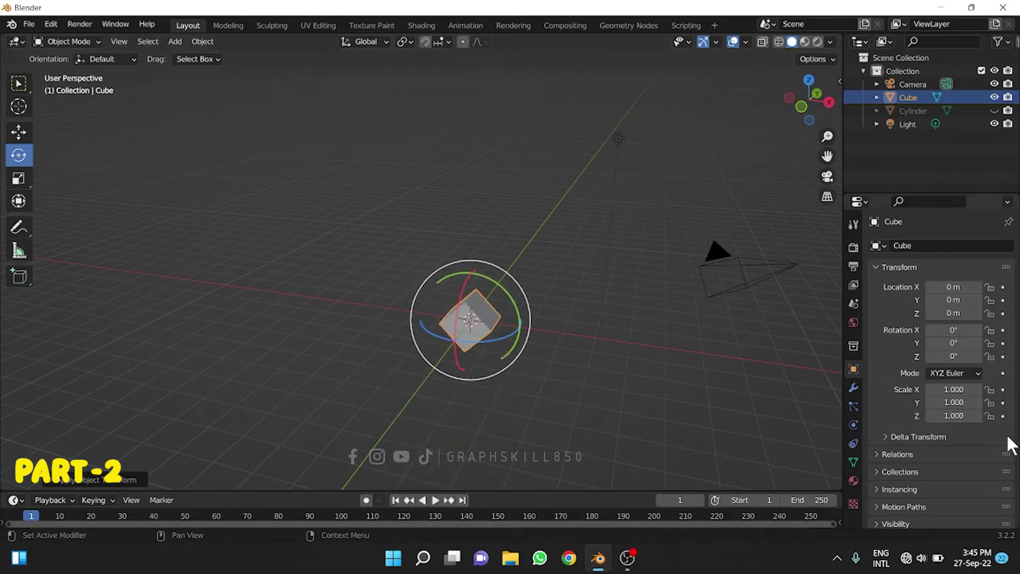
pyautogui.moveTo(566, 362); pyautogui.dragTo(495, 324, button='middle')
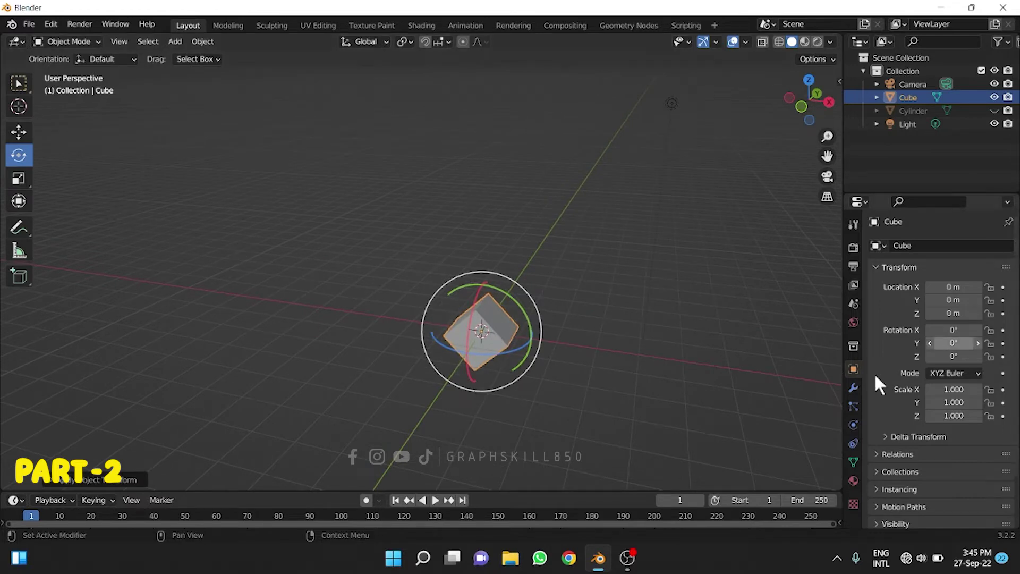
# Add a Mirror modifier across X to the cube.
pyautogui.click(854, 388)
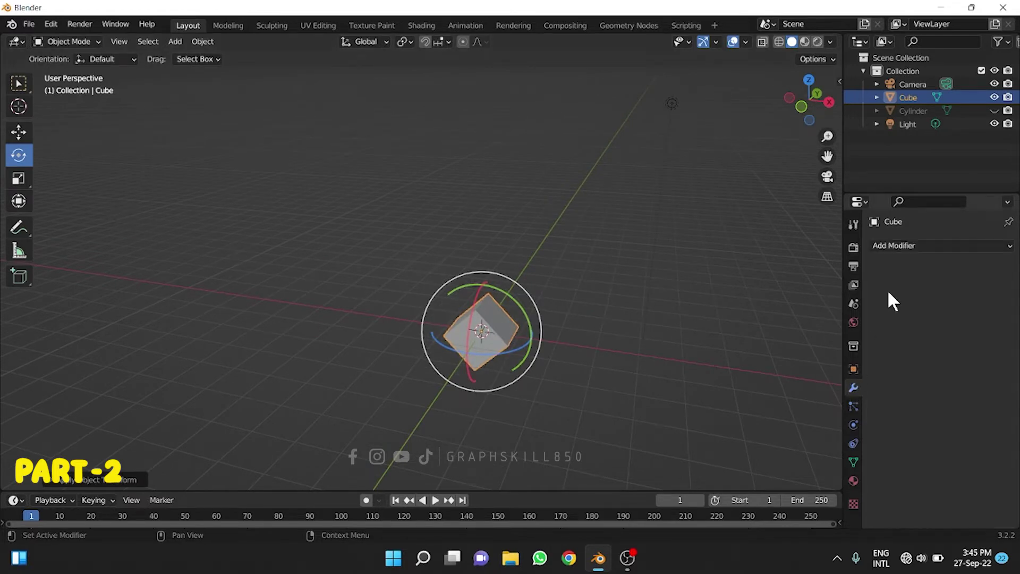
pyautogui.click(899, 247)
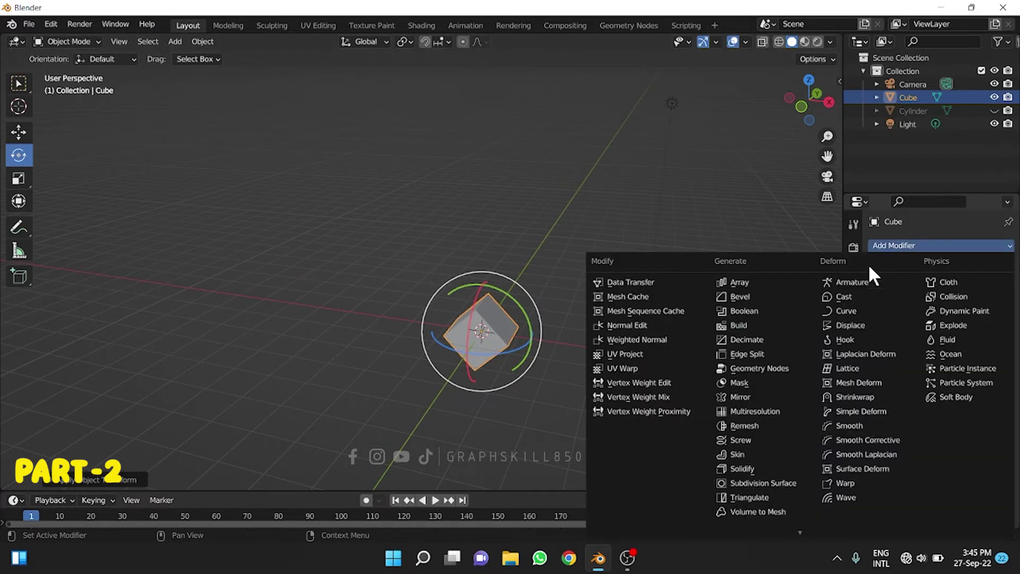
pyautogui.click(741, 394)
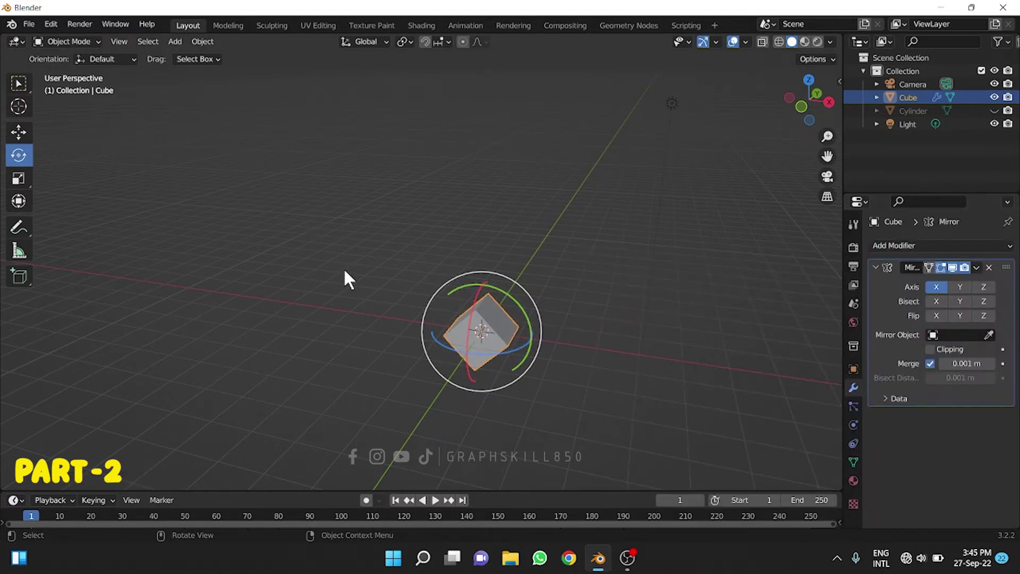
pyautogui.click(19, 132)
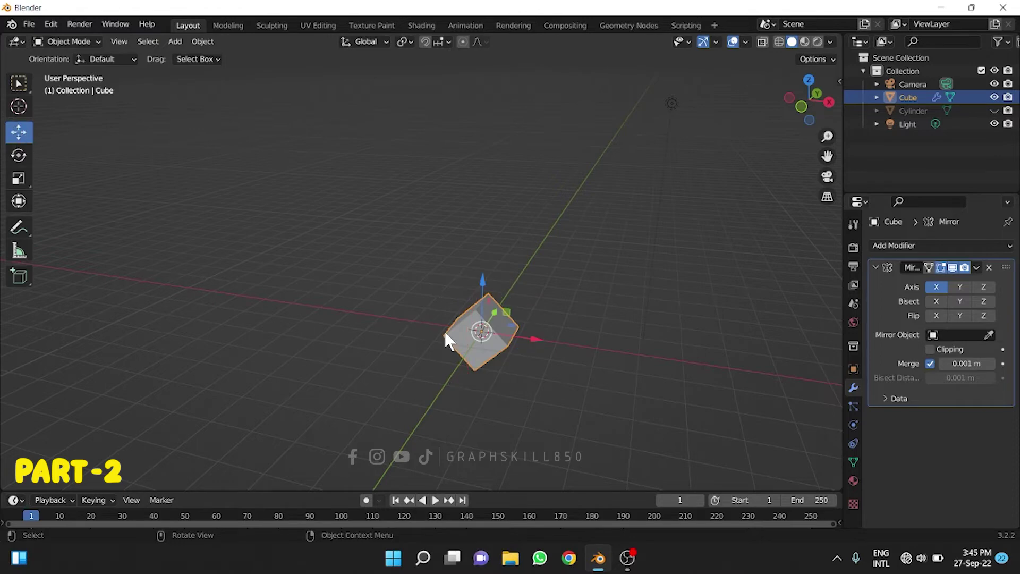
pyautogui.press('Tab')
# Extrude the cube's upper-right face into a long arm, viewed in front orthographic.
pyautogui.click(501, 320)
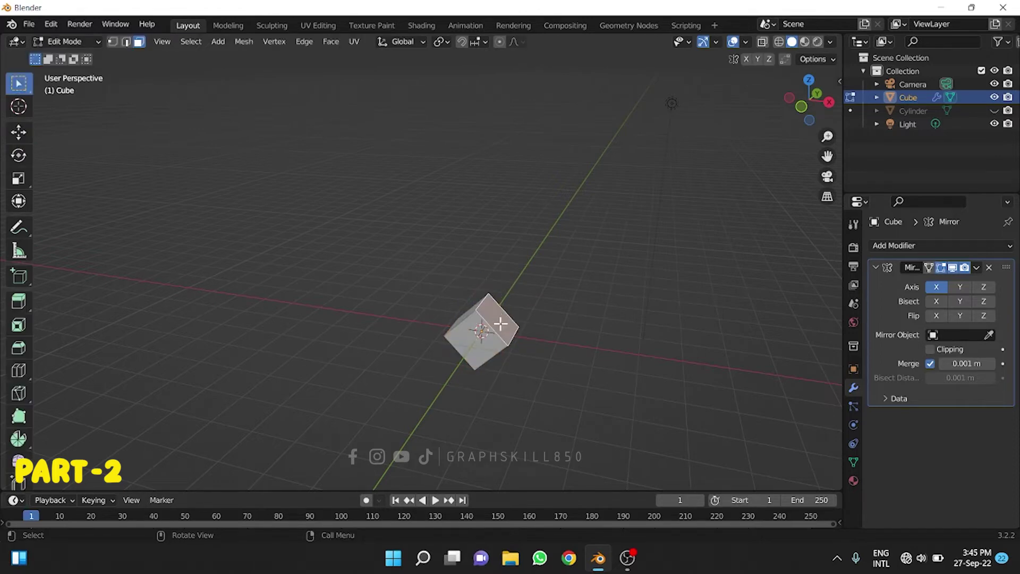
pyautogui.press('e')
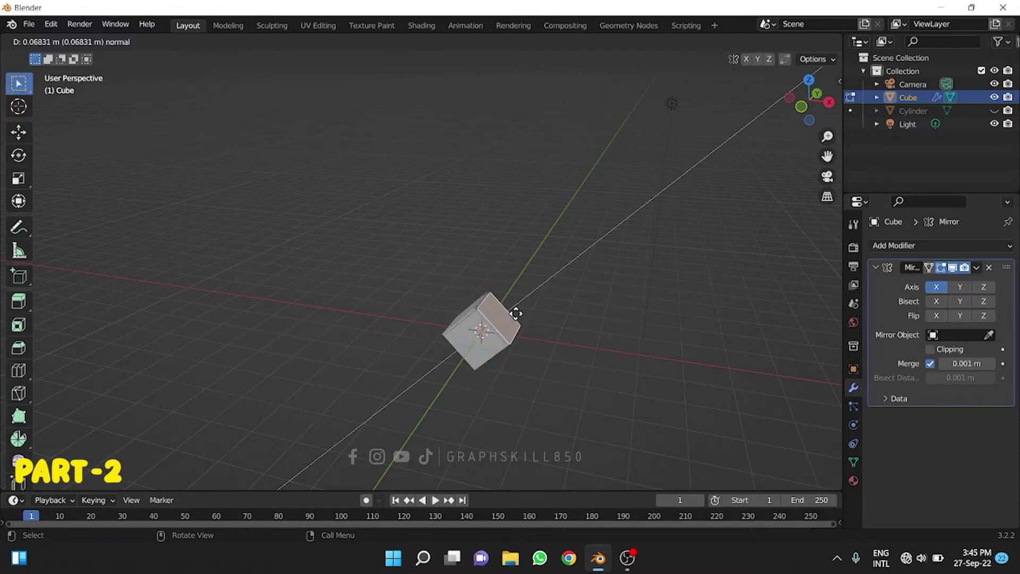
pyautogui.click(696, 222)
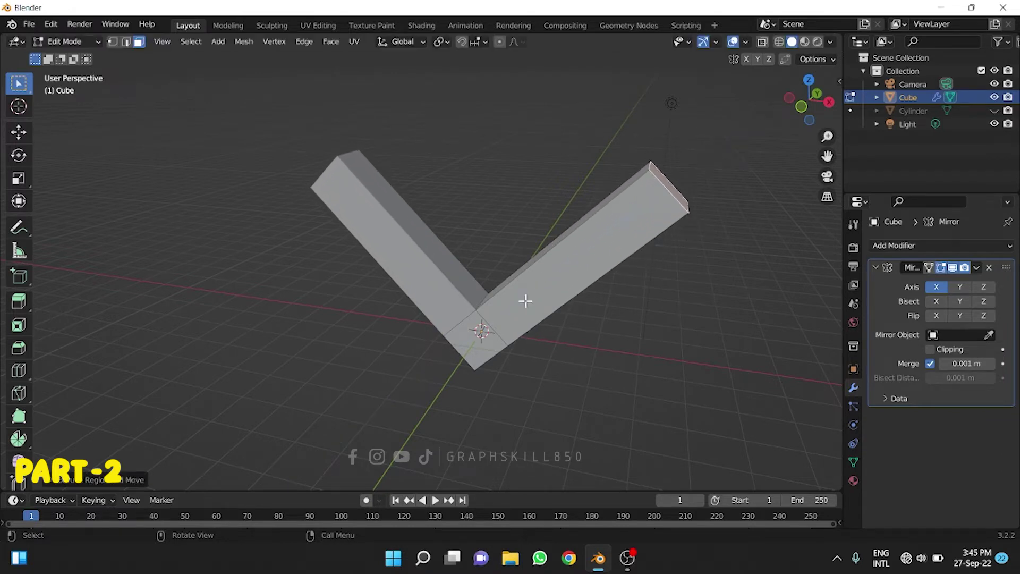
pyautogui.scroll(-3, 524, 298)
pyautogui.moveTo(251, 422); pyautogui.dragTo(446, 373, button='middle')
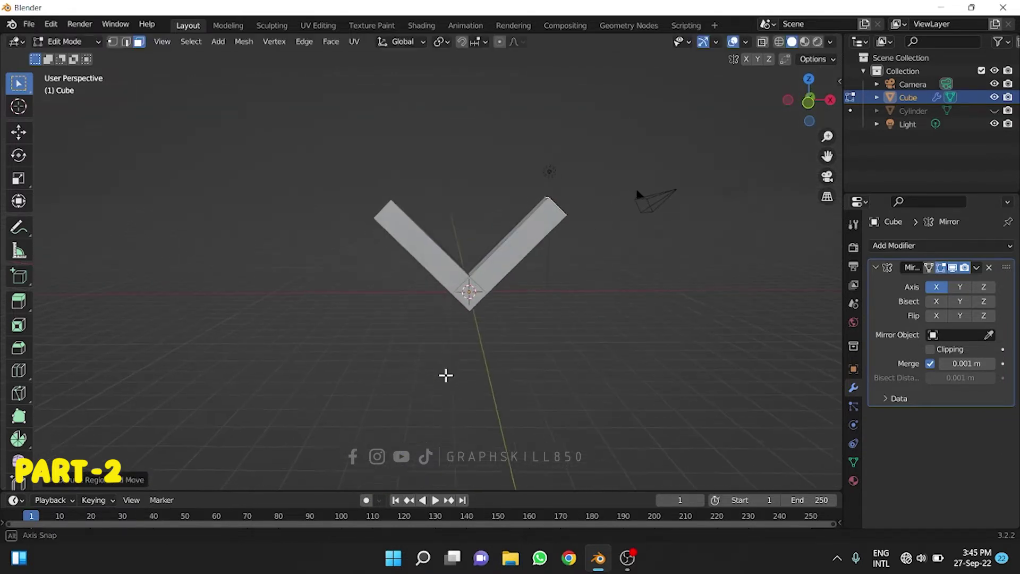
pyautogui.click(809, 101)
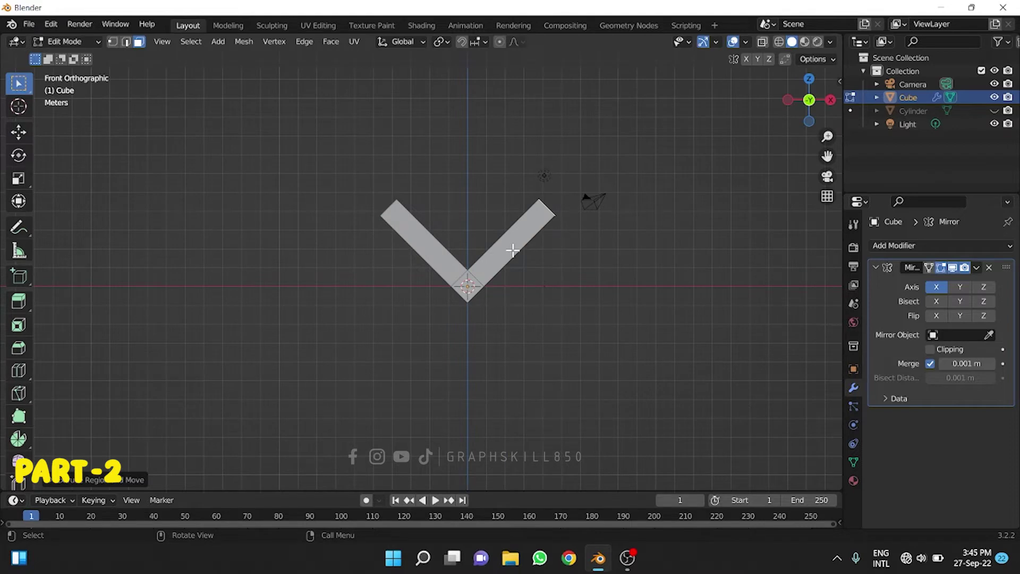
pyautogui.keyDown('shift'); pyautogui.moveTo(507, 267); pyautogui.dragTo(366, 352, button='middle'); pyautogui.keyUp('shift')
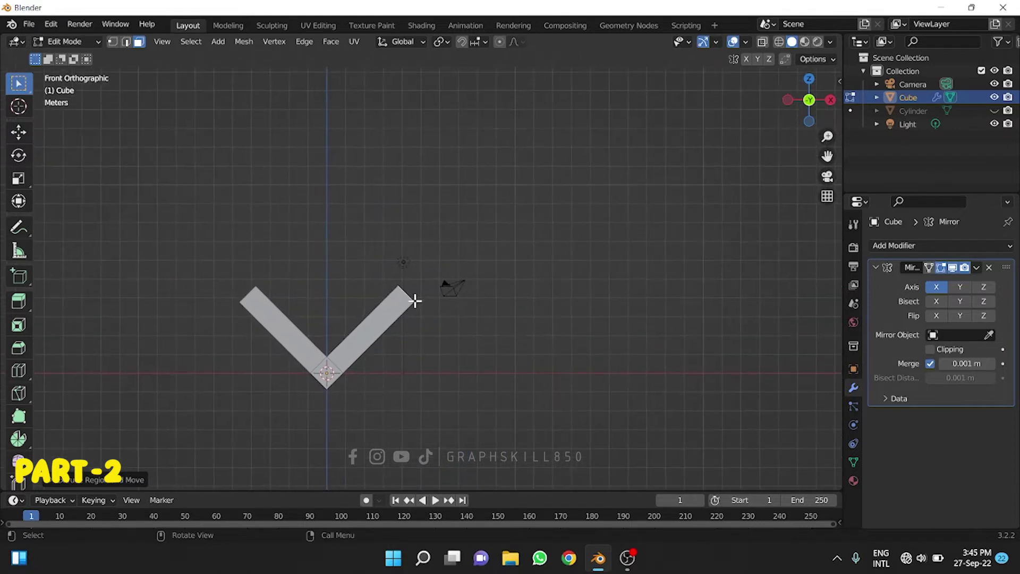
pyautogui.scroll(2, 415, 300)
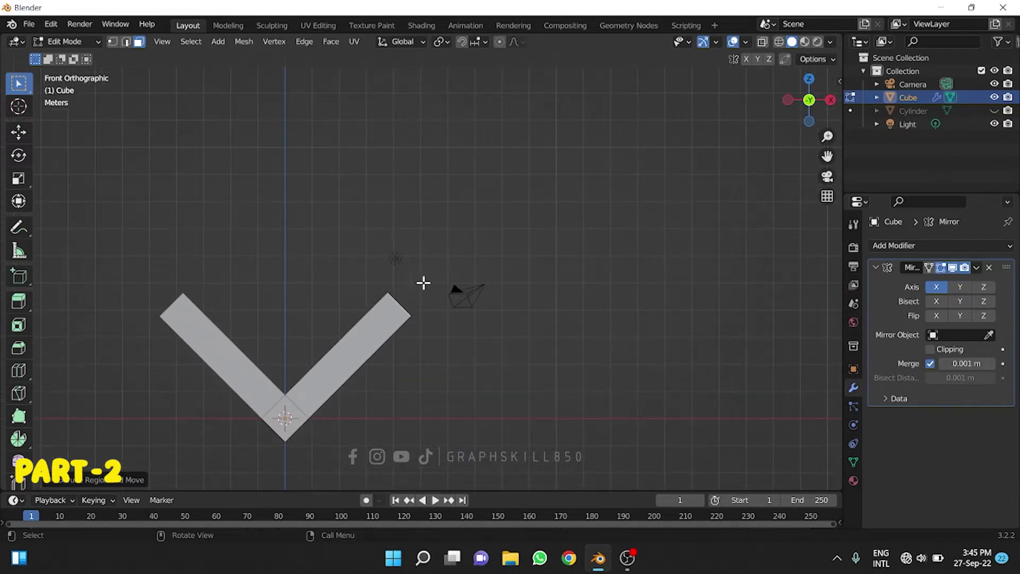
# Ctrl+right-click to extrude several new segments bending outward from the arm ends.
pyautogui.keyDown('ctrl'); pyautogui.rightClick(453, 257); pyautogui.keyUp('ctrl')
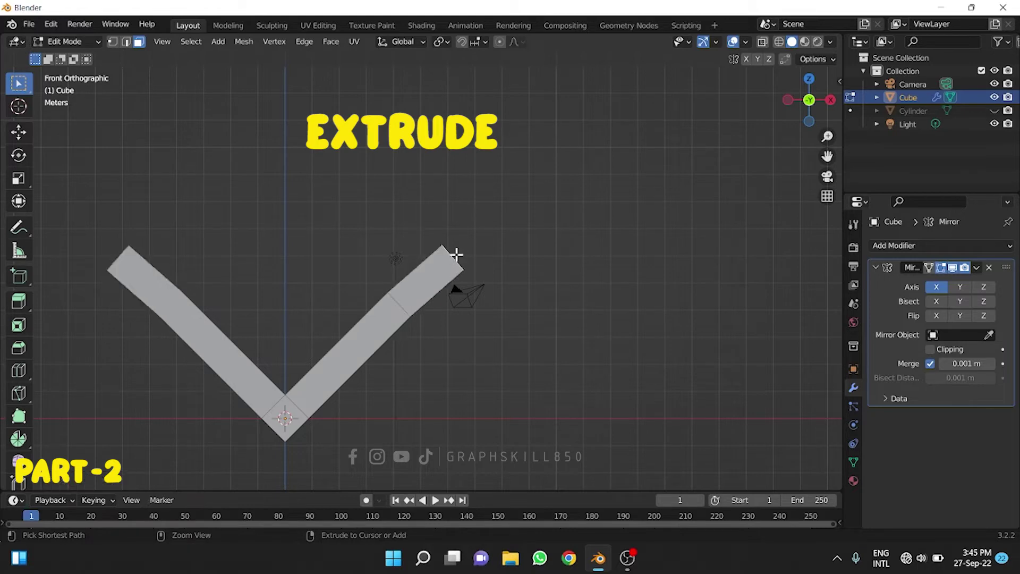
pyautogui.moveTo(451, 287); pyautogui.dragTo(537, 251, button='middle')
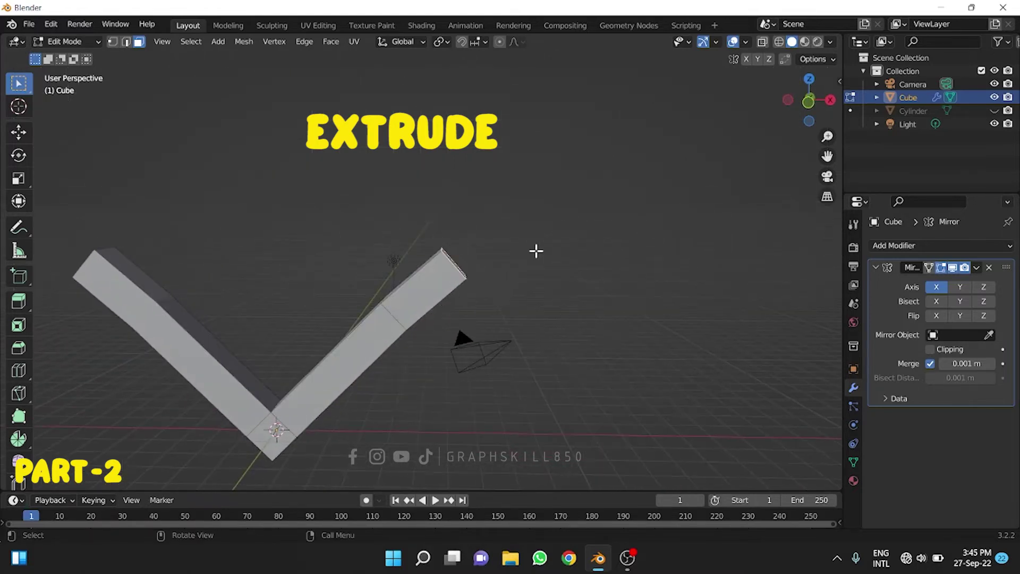
pyautogui.click(808, 102)
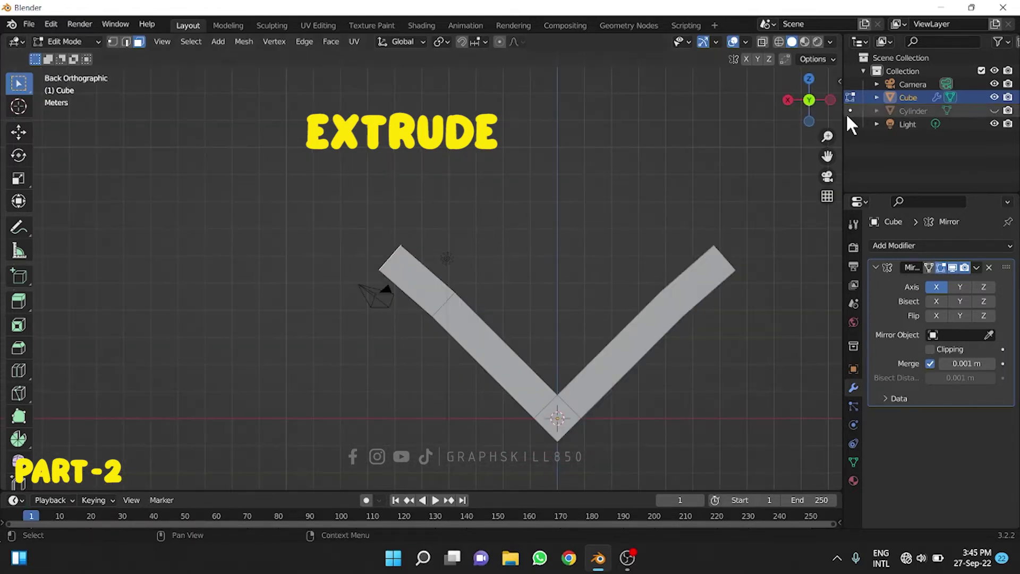
pyautogui.click(808, 101)
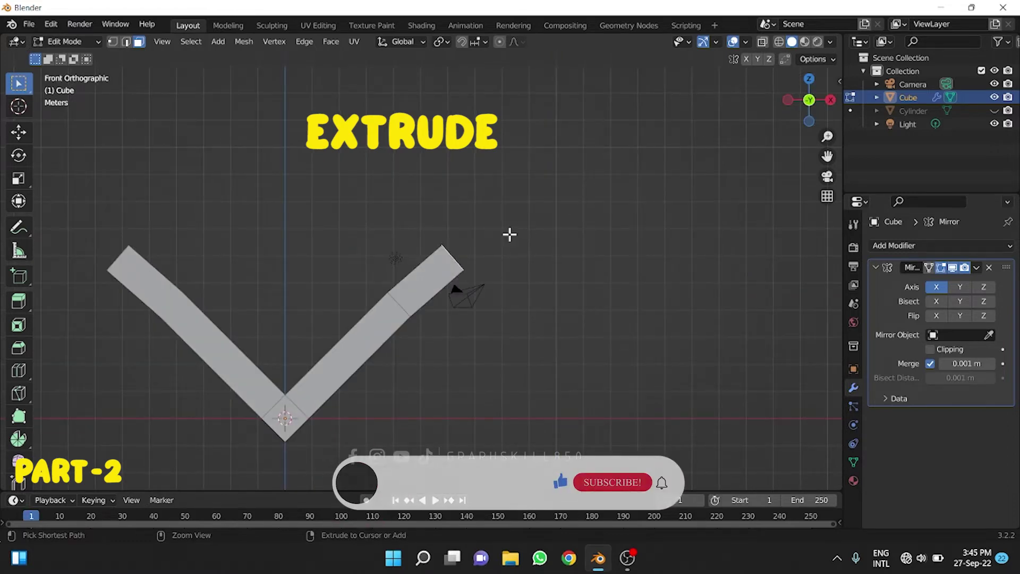
pyautogui.keyDown('ctrl'); pyautogui.rightClick(557, 218); pyautogui.keyUp('ctrl')
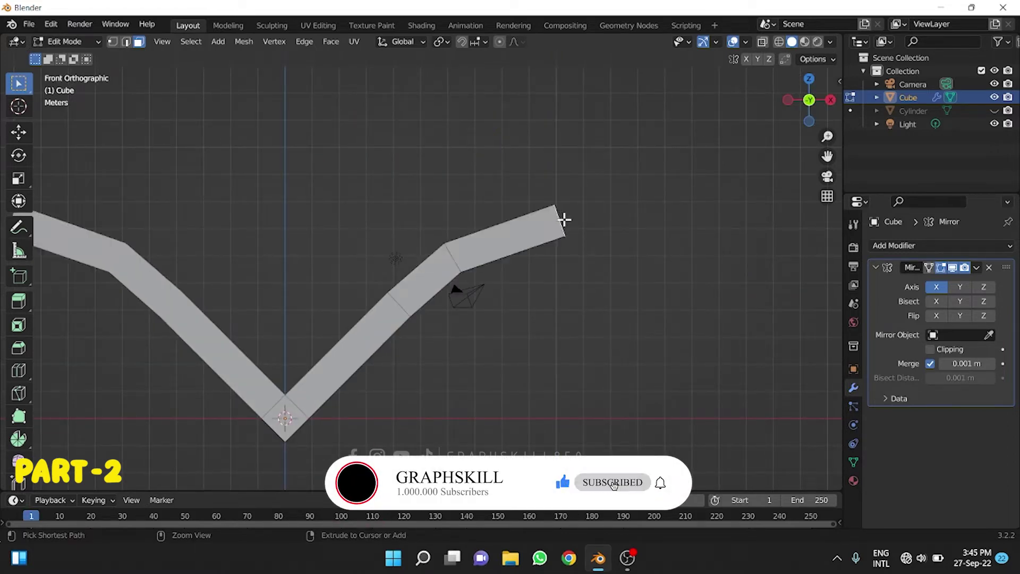
pyautogui.keyDown('ctrl'); pyautogui.rightClick(654, 211); pyautogui.keyUp('ctrl')
pyautogui.scroll(-2, 441, 255)
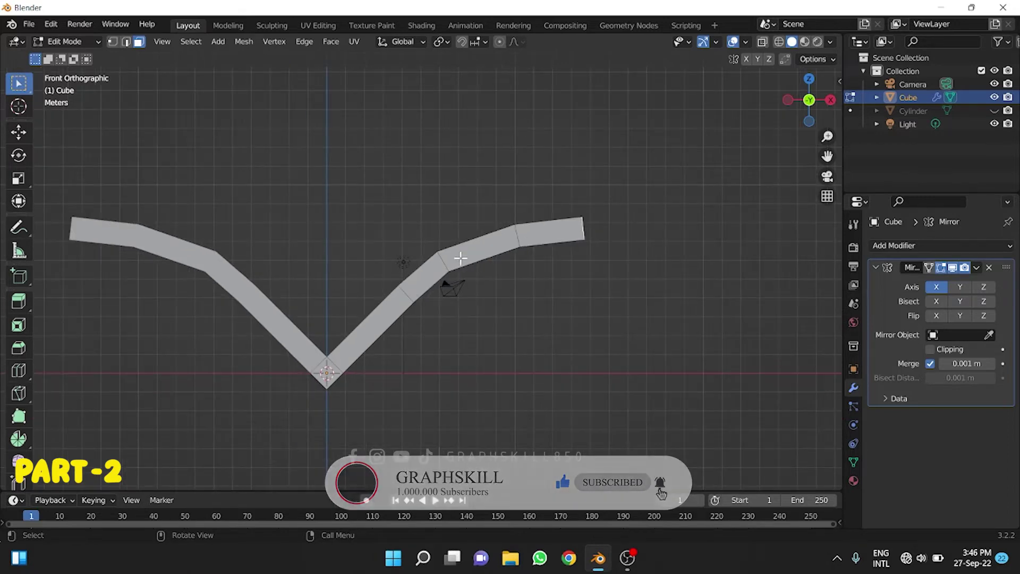
pyautogui.keyDown('ctrl'); pyautogui.rightClick(634, 222); pyautogui.keyUp('ctrl')
# Extrude the arm's end face farther out into a lengthened straight section.
pyautogui.scroll(-2, 569, 234)
pyautogui.moveTo(509, 255)
pyautogui.mouseDown(button='middle')
pyautogui.moveTo(489, 307)
pyautogui.moveTo(305, 352)
pyautogui.moveTo(430, 346)
pyautogui.mouseUp(button='middle')
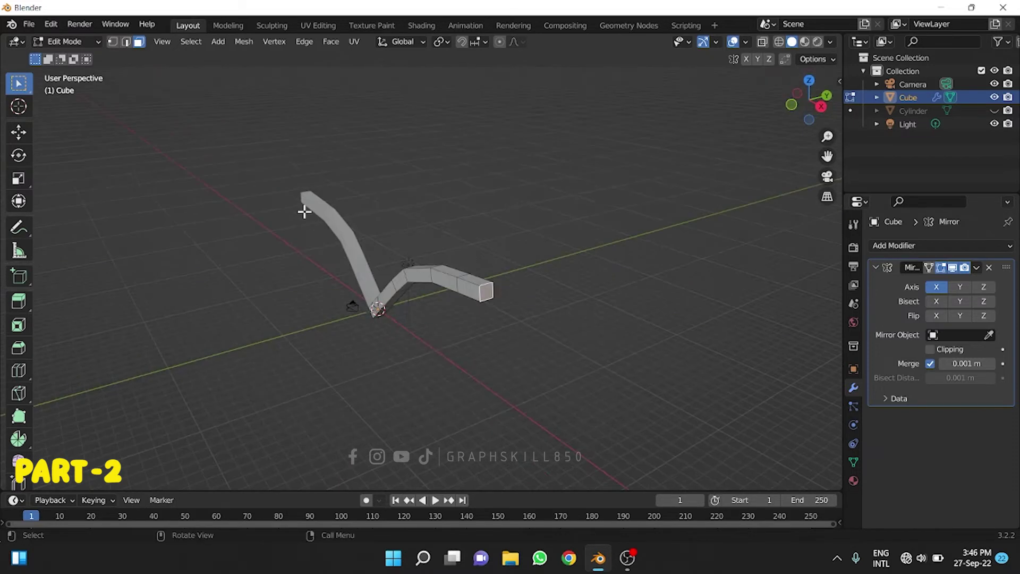
pyautogui.moveTo(470, 376); pyautogui.dragTo(485, 372, button='middle')
pyautogui.scroll(1, 537, 279)
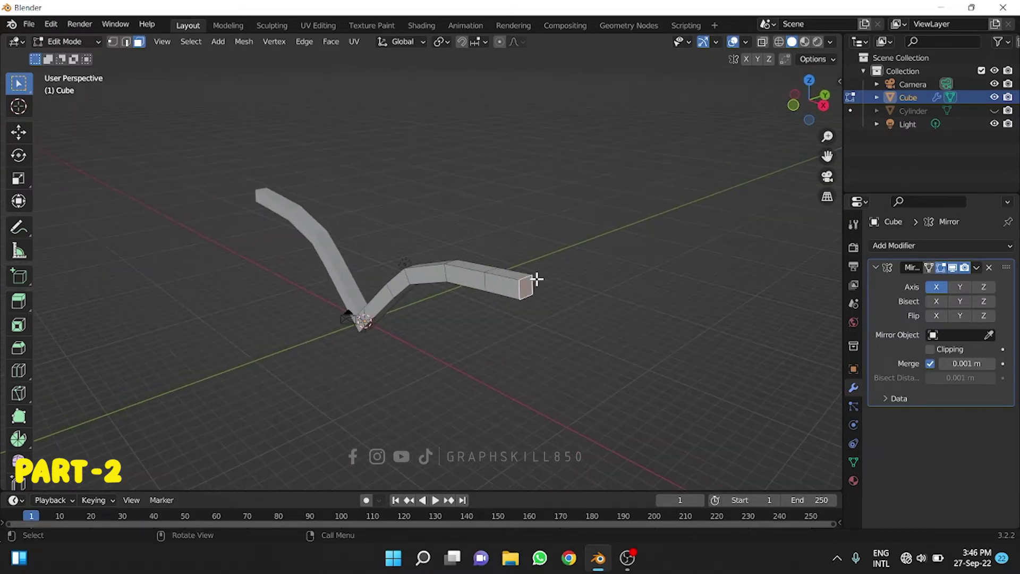
pyautogui.press('e')
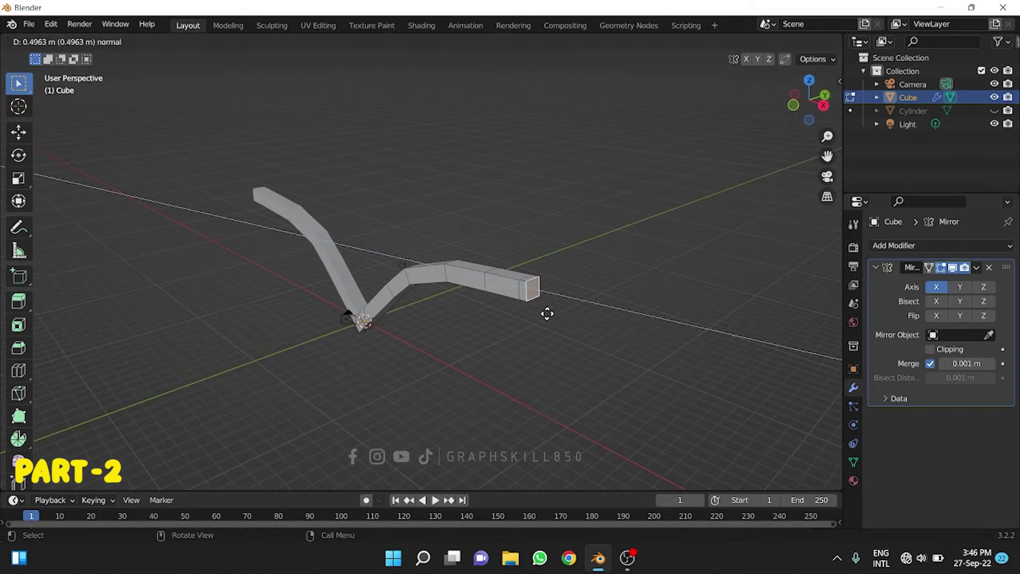
pyautogui.click(553, 318)
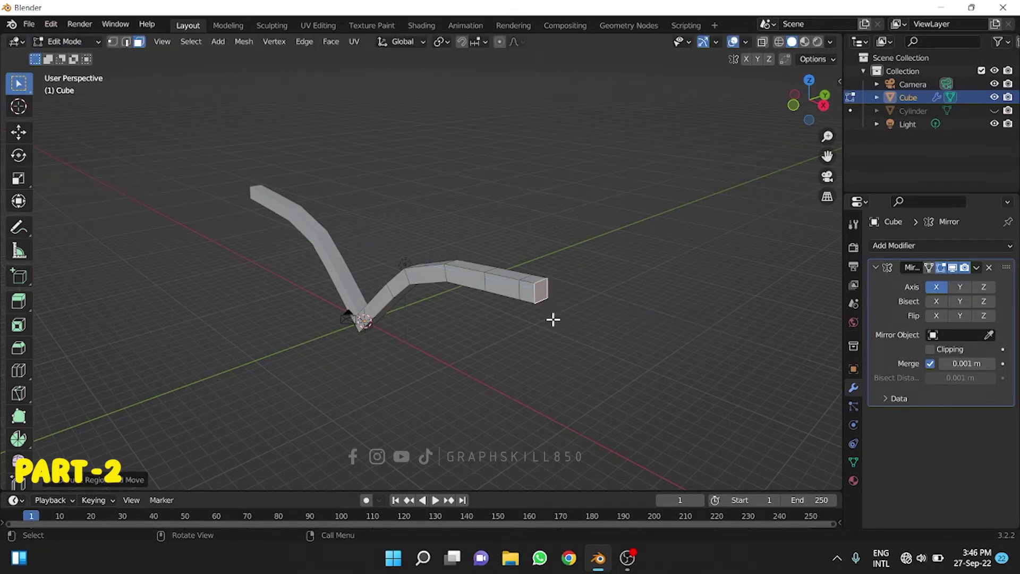
# Stretch the arm's end face wider along the Y axis.
pyautogui.press('s')
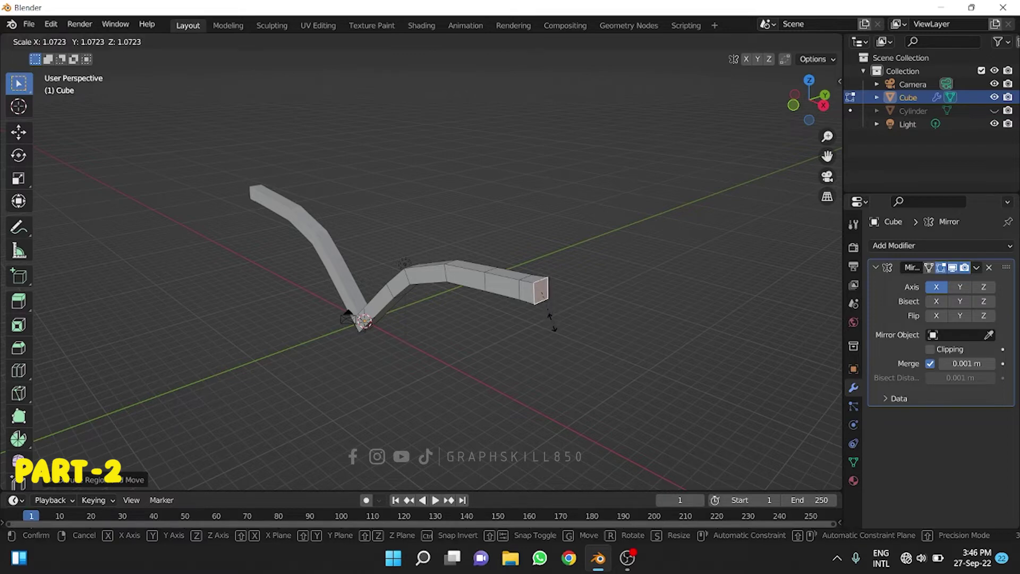
pyautogui.press('y')
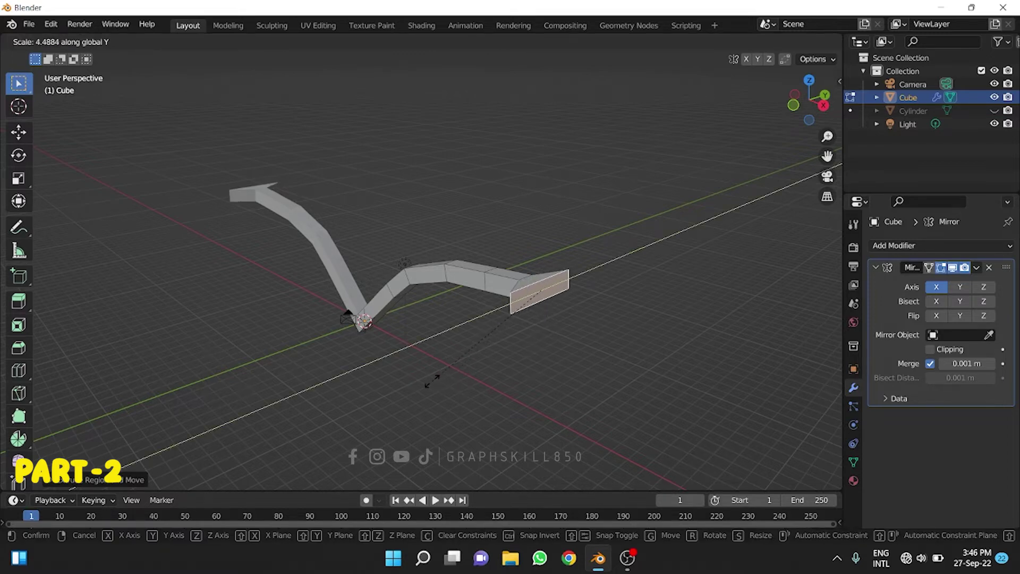
pyautogui.rightClick(432, 381)
pyautogui.moveTo(431, 380); pyautogui.dragTo(580, 287, button='middle')
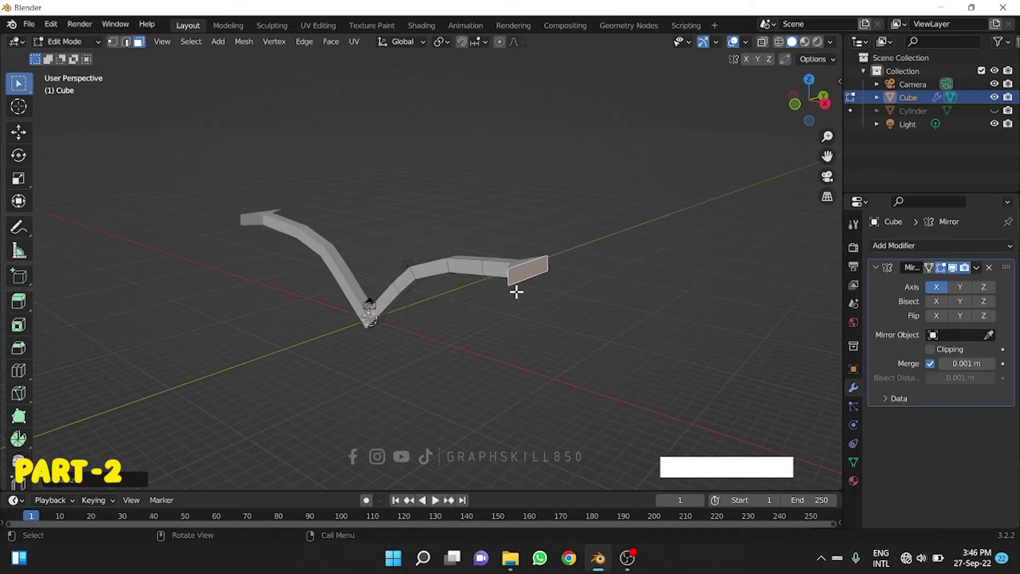
pyautogui.press('c')
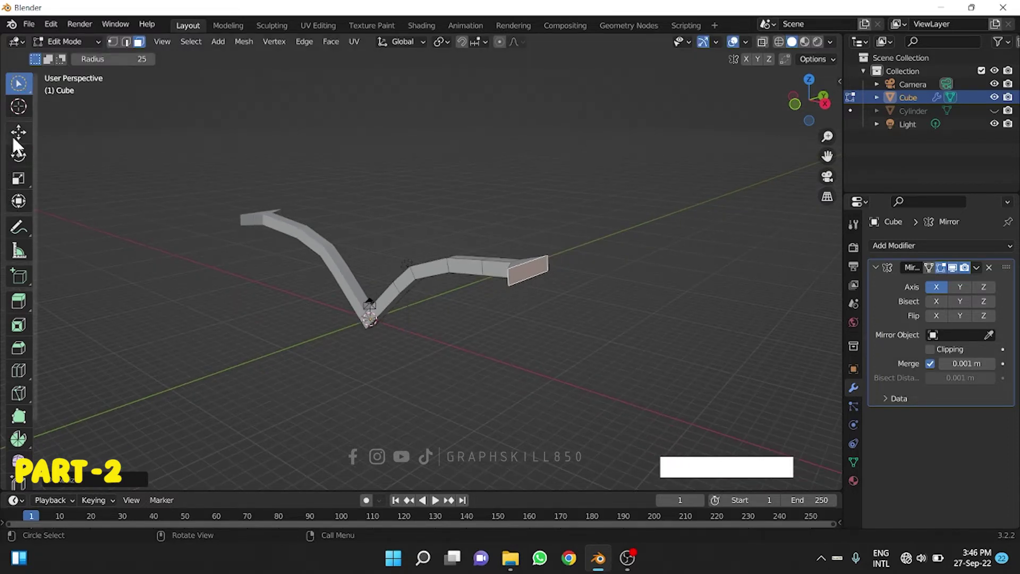
pyautogui.click(18, 132)
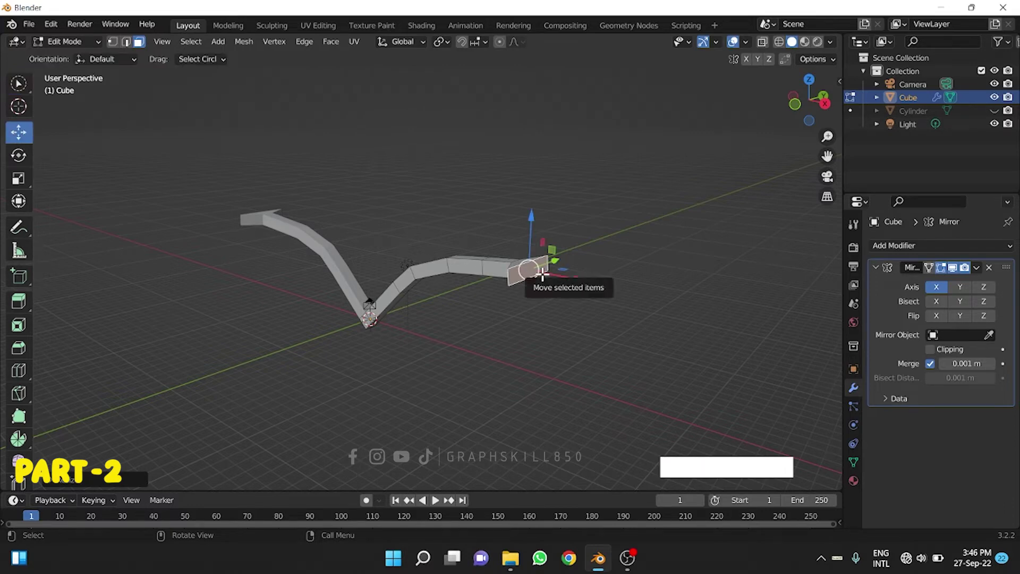
# Extrude the widened end face outward twice into a flat paddle.
pyautogui.press('e')
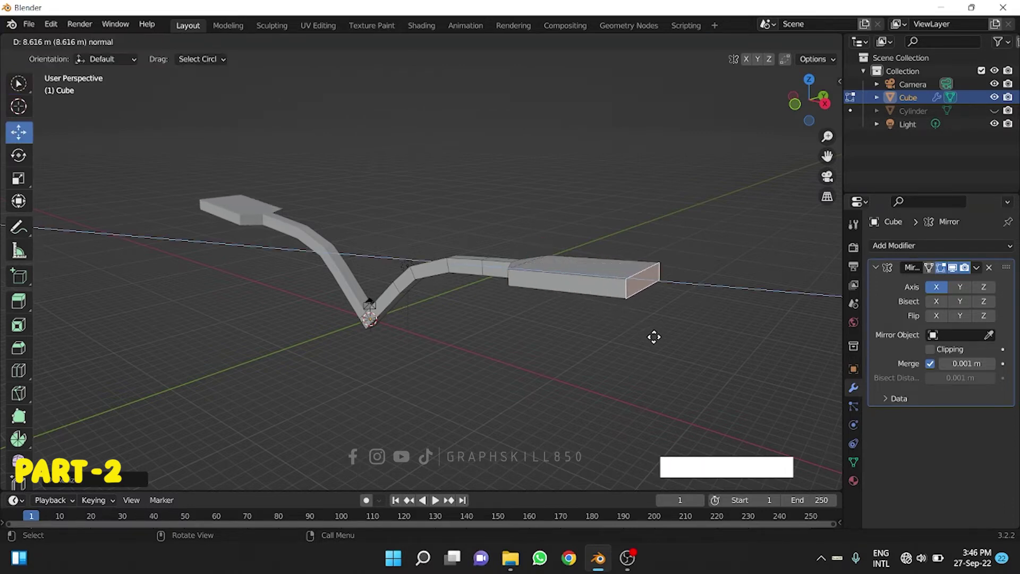
pyautogui.click(637, 325)
pyautogui.moveTo(499, 346)
pyautogui.mouseDown(button='middle')
pyautogui.moveTo(505, 280)
pyautogui.moveTo(512, 353)
pyautogui.mouseUp(button='middle')
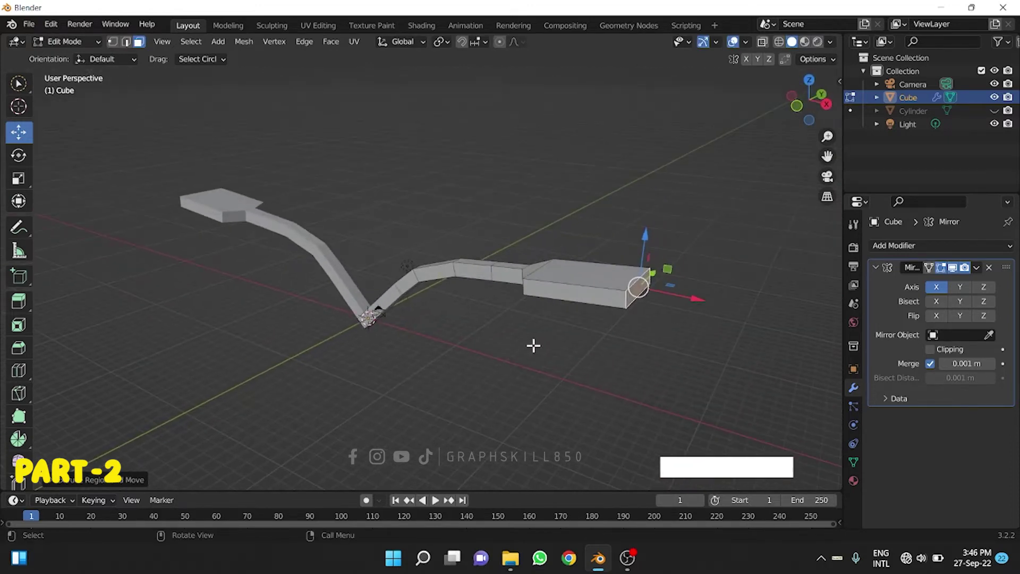
pyautogui.press('e')
pyautogui.click(570, 348)
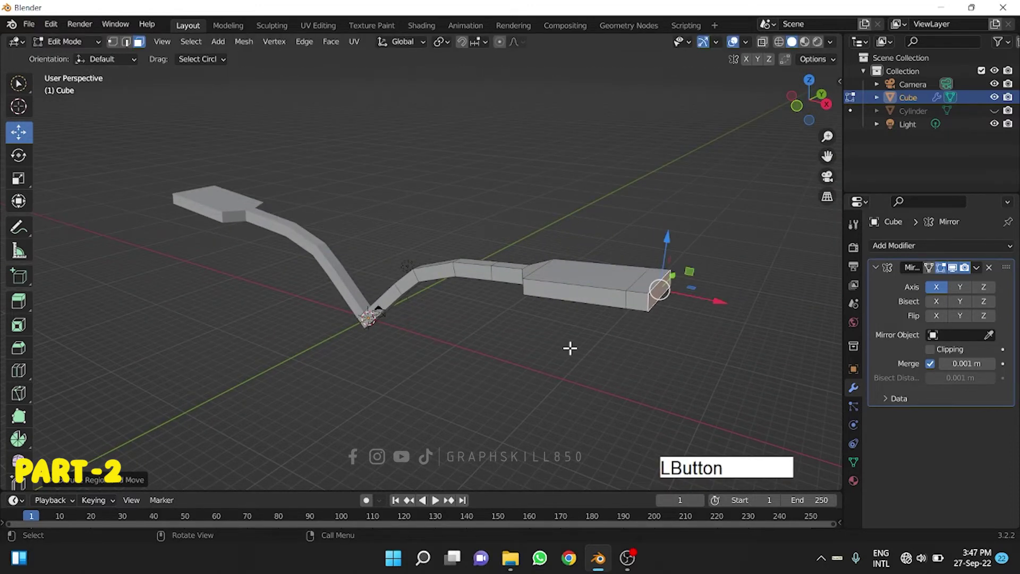
# Shrink the paddle tip along Y to narrow it and return to Object Mode.
pyautogui.press('s')
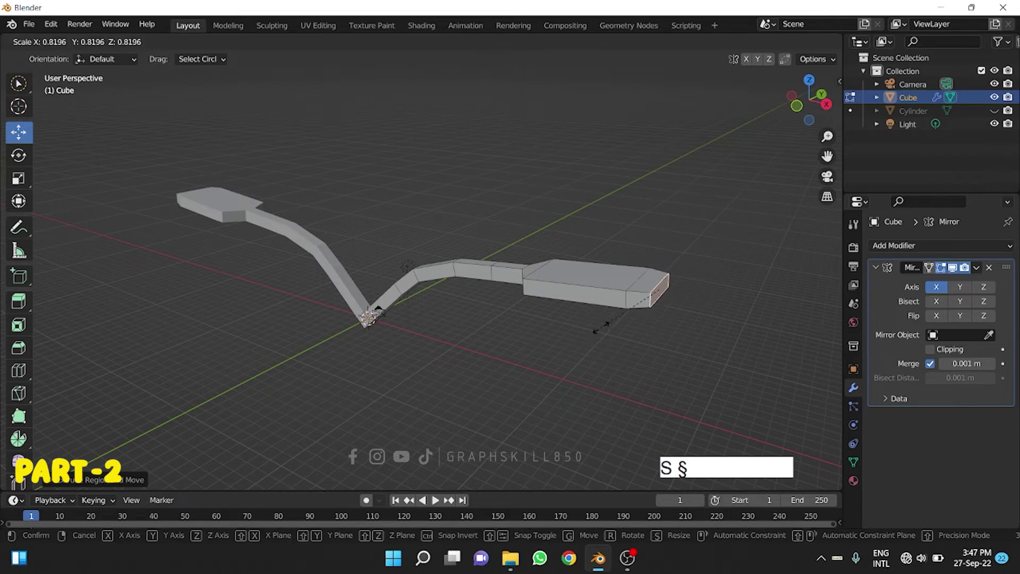
pyautogui.press('y')
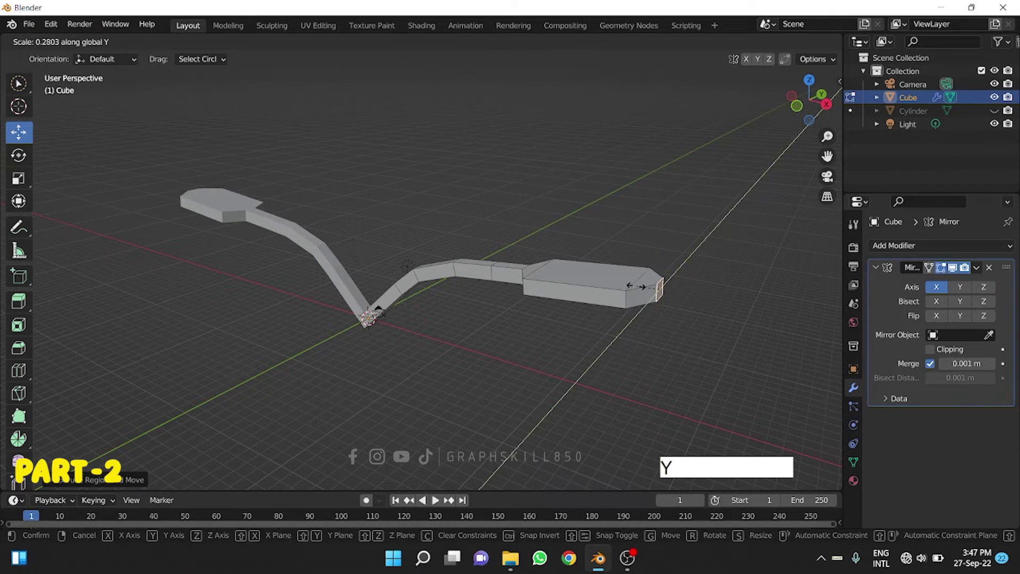
pyautogui.click(623, 310)
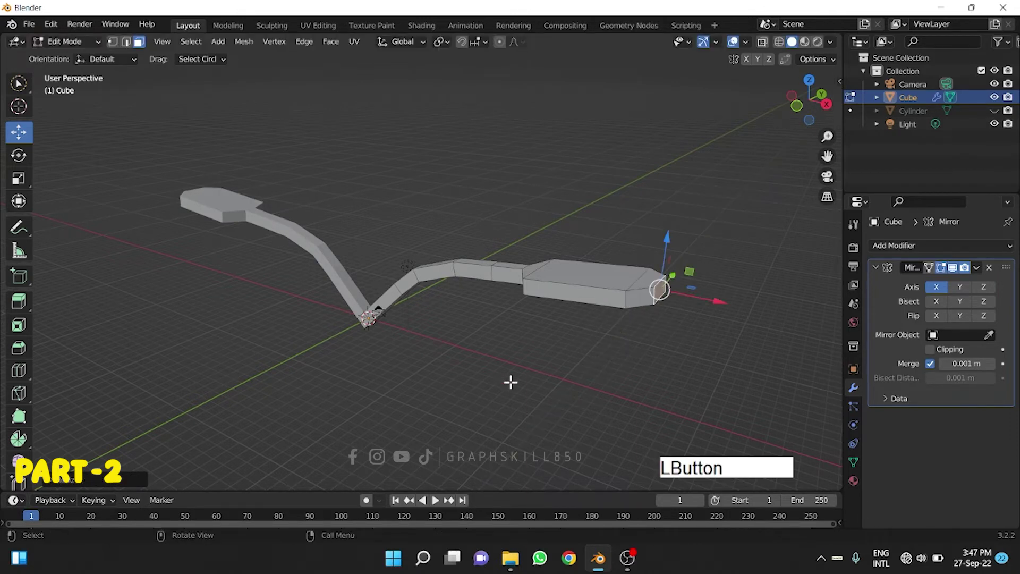
pyautogui.moveTo(509, 381)
pyautogui.mouseDown(button='middle')
pyautogui.moveTo(520, 338)
pyautogui.moveTo(503, 375)
pyautogui.moveTo(761, 335)
pyautogui.mouseUp(button='middle')
pyautogui.press('Tab')
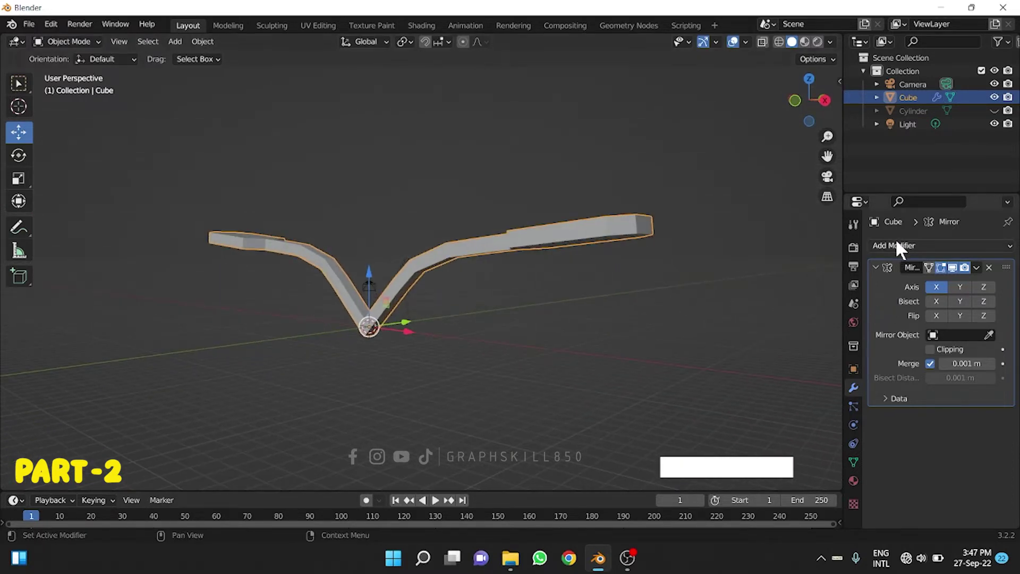
pyautogui.click(895, 238)
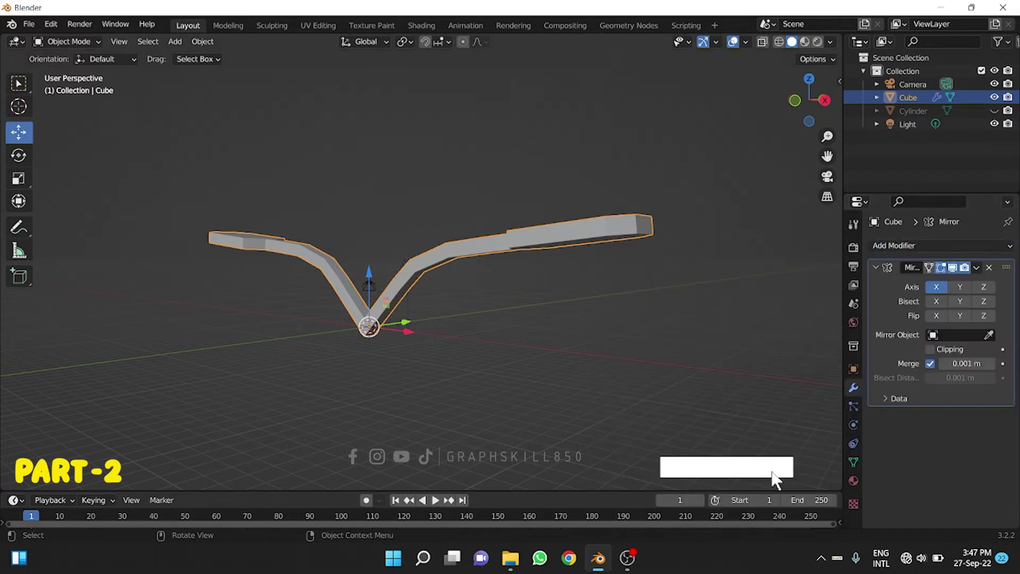
pyautogui.click(740, 470)
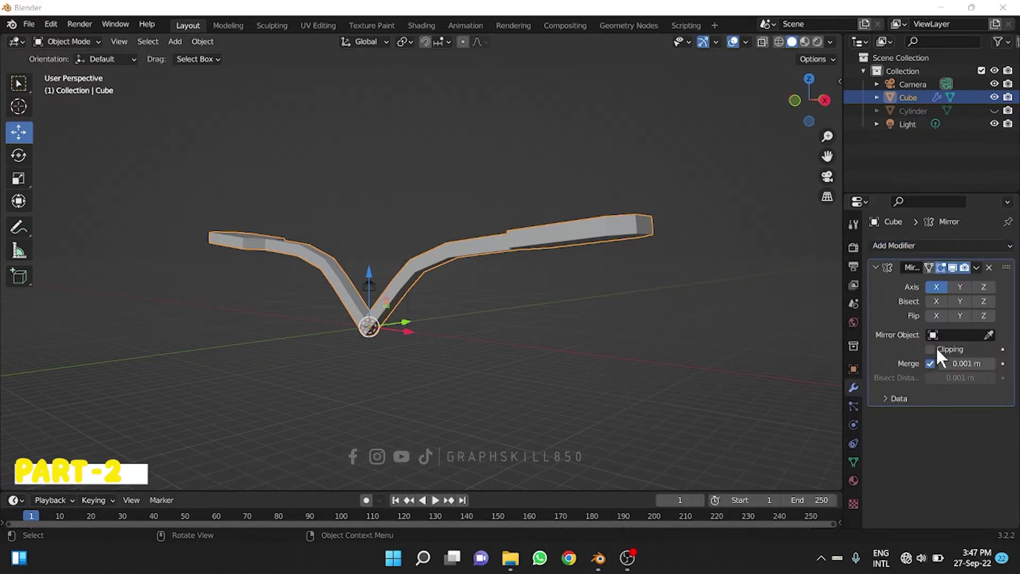
pyautogui.click(907, 236)
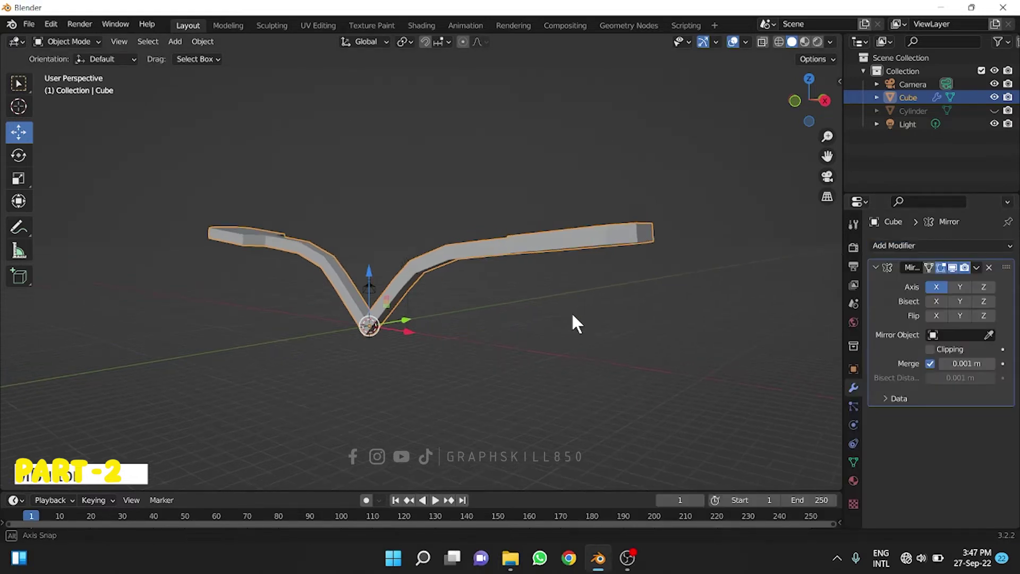
pyautogui.moveTo(573, 308); pyautogui.dragTo(578, 353, button='middle')
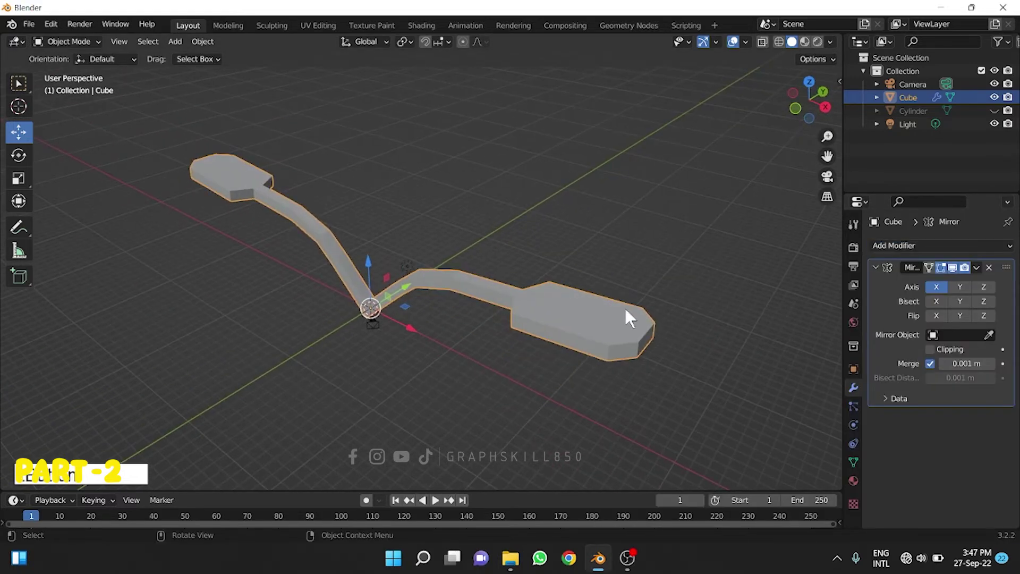
pyautogui.click(901, 246)
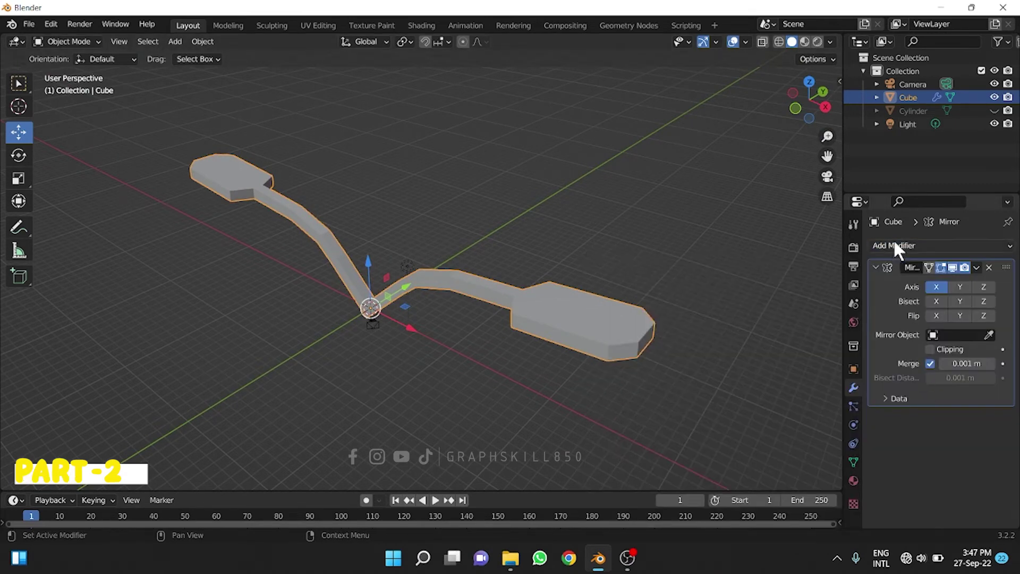
pyautogui.click(895, 242)
# Add a Subdivision Surface modifier to the arms with viewport level 4.
pyautogui.click(776, 481)
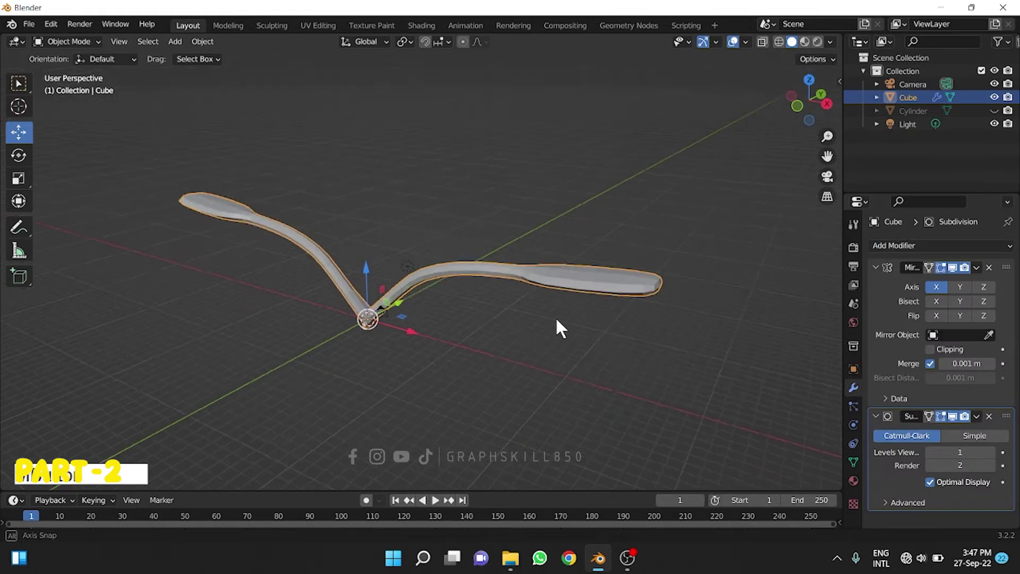
pyautogui.moveTo(556, 317)
pyautogui.mouseDown(button='middle')
pyautogui.moveTo(573, 285)
pyautogui.moveTo(510, 296)
pyautogui.moveTo(578, 344)
pyautogui.moveTo(544, 362)
pyautogui.mouseUp(button='middle')
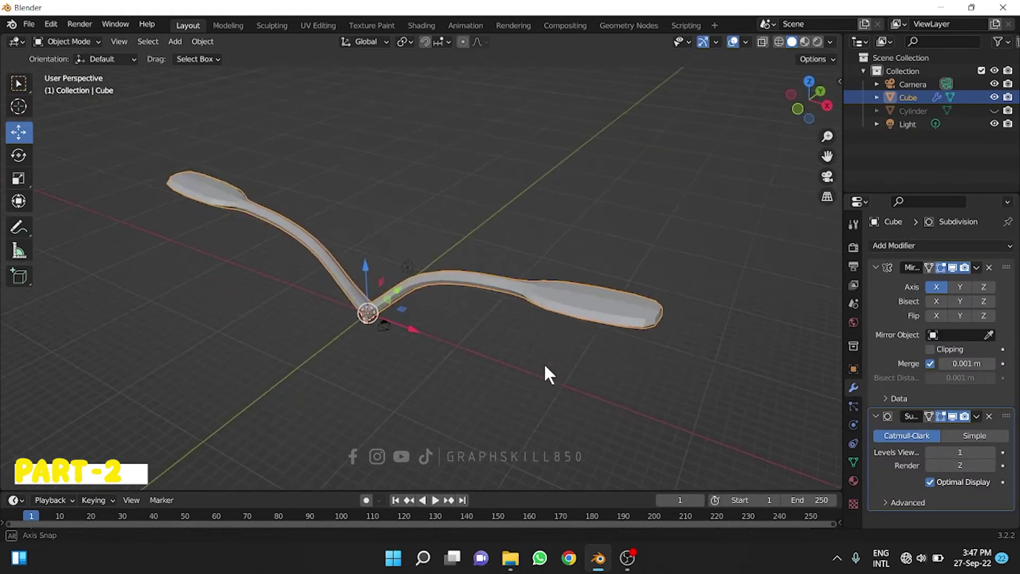
pyautogui.click(991, 452)
pyautogui.click(991, 452)
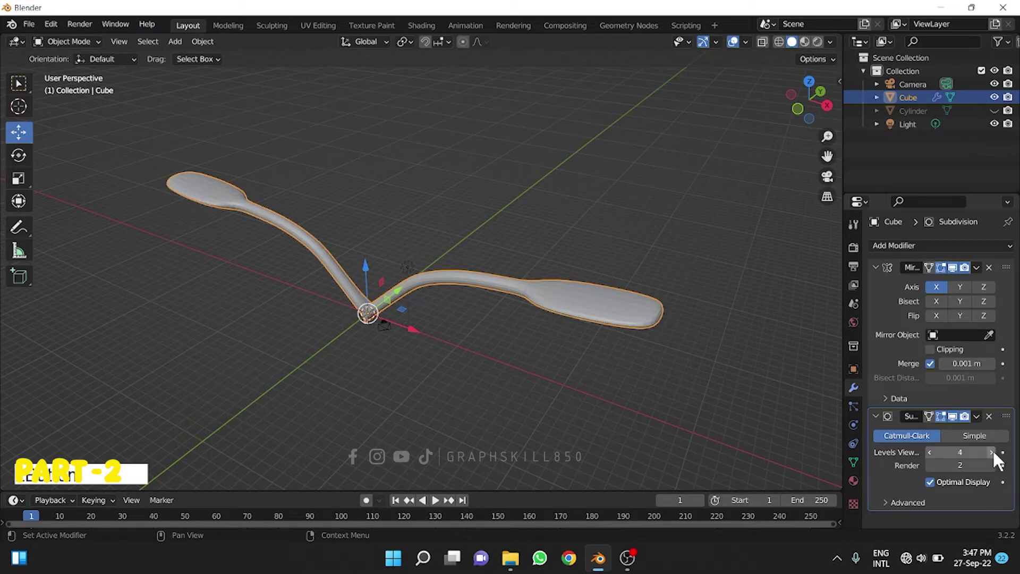
# Remove the accidental render-level keyframe and set the render level to 4.
pyautogui.click(1001, 465)
pyautogui.click(1001, 465)
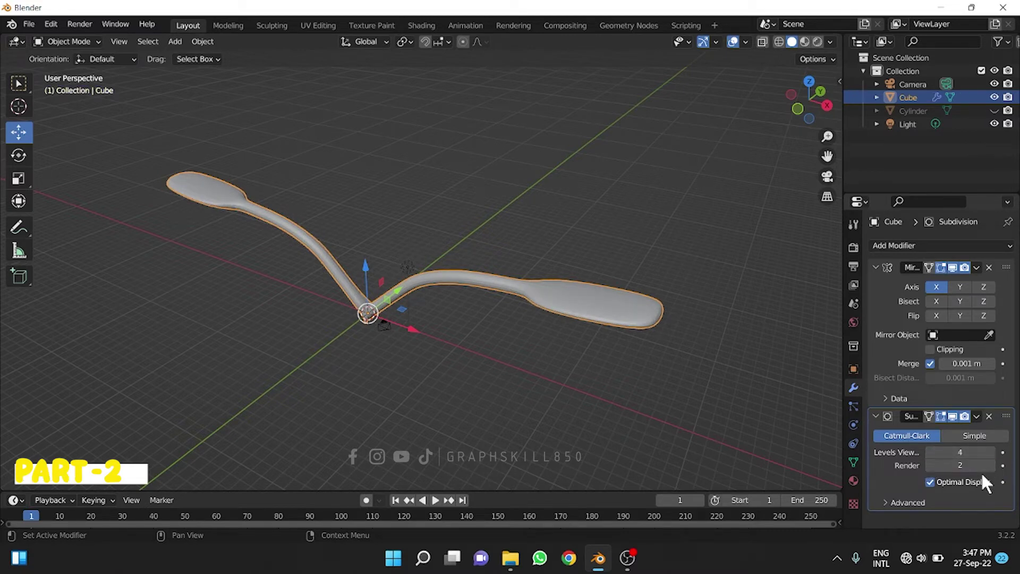
pyautogui.moveTo(655, 351)
pyautogui.mouseDown(button='middle')
pyautogui.moveTo(642, 352)
pyautogui.moveTo(754, 398)
pyautogui.mouseUp(button='middle')
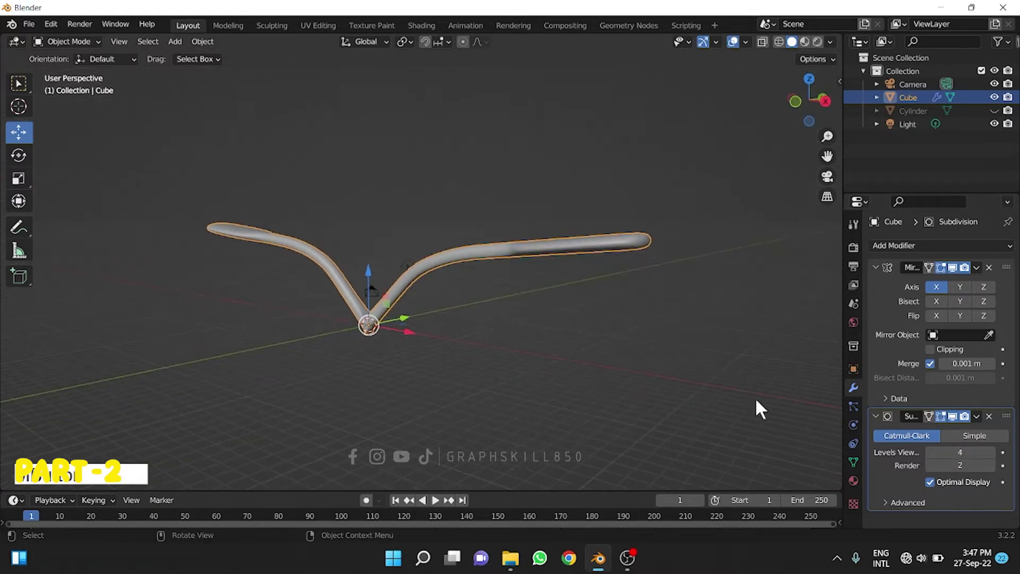
pyautogui.click(991, 465)
pyautogui.moveTo(543, 337)
pyautogui.mouseDown(button='middle')
pyautogui.moveTo(550, 392)
pyautogui.moveTo(572, 288)
pyautogui.moveTo(560, 200)
pyautogui.moveTo(626, 193)
pyautogui.moveTo(585, 276)
pyautogui.mouseUp(button='middle')
# Select the right lamp head's end face and raise it.
pyautogui.press('Tab')
pyautogui.press('c')
pyautogui.click(604, 160)
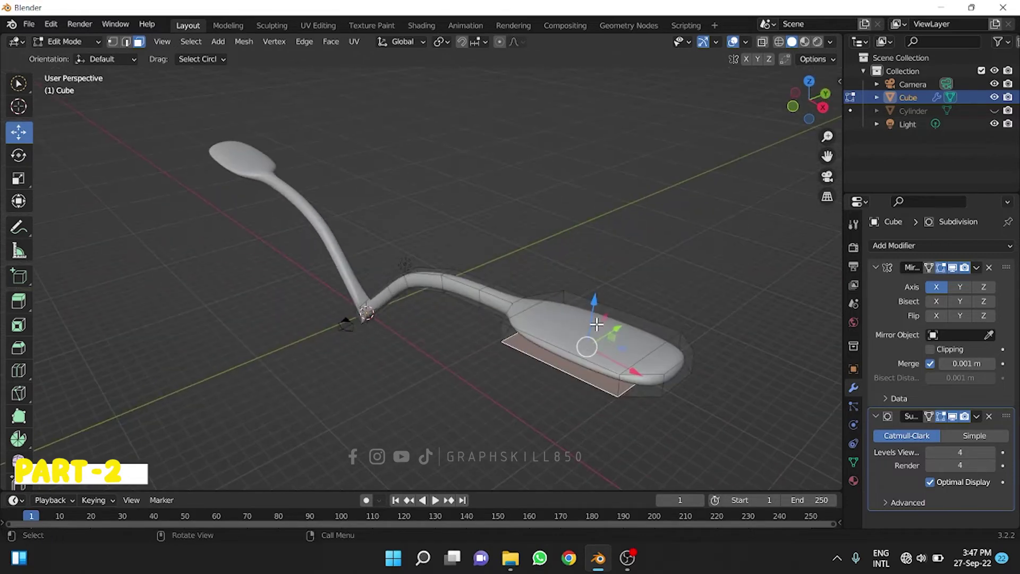
pyautogui.moveTo(595, 313); pyautogui.dragTo(599, 293)
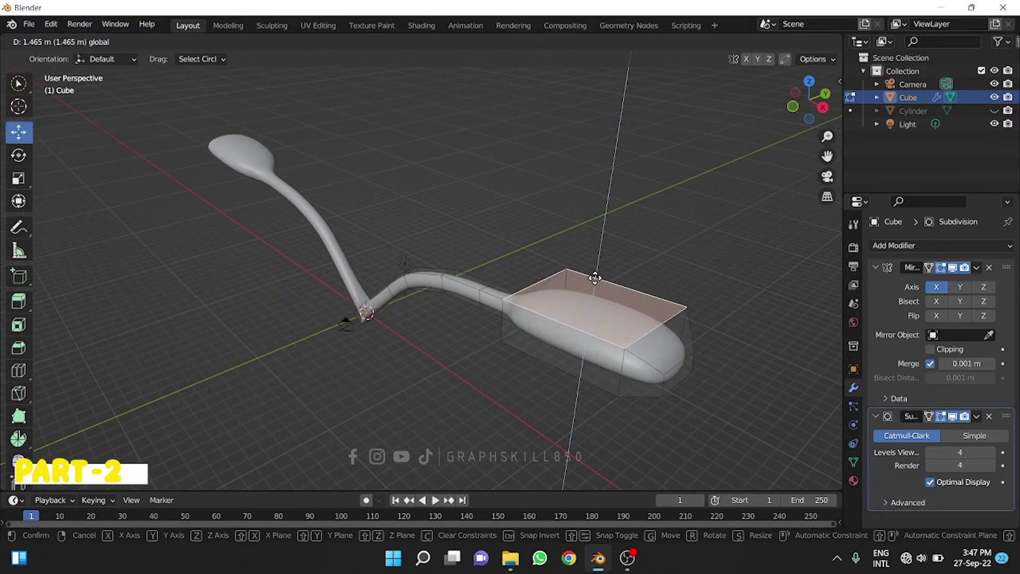
pyautogui.moveTo(599, 293)
pyautogui.mouseDown(button='middle')
pyautogui.moveTo(615, 293)
pyautogui.moveTo(619, 200)
pyautogui.moveTo(603, 209)
pyautogui.moveTo(596, 183)
pyautogui.mouseUp(button='middle')
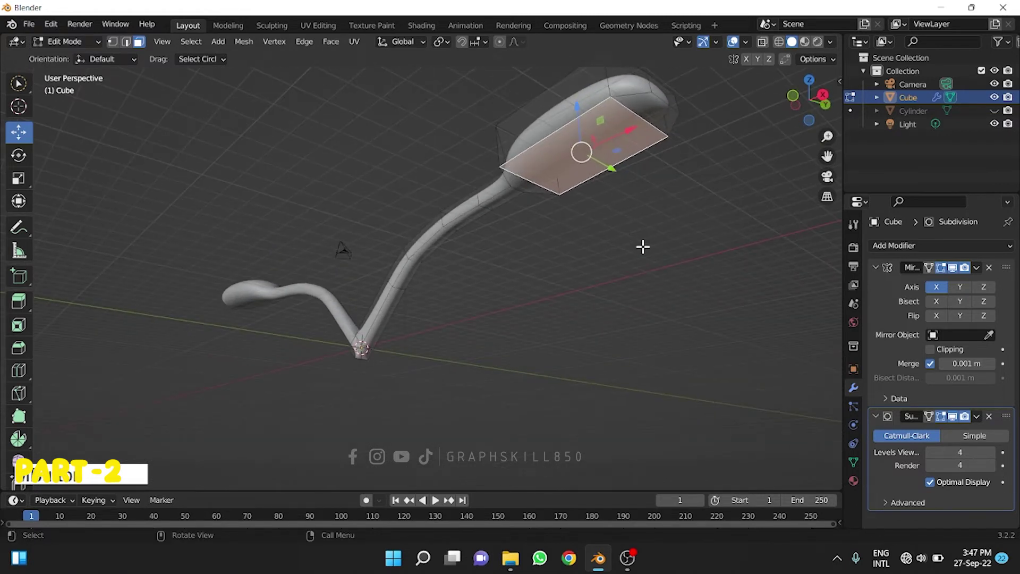
# Inset the head's underside face, extrude it down and scale it smaller into a lens bulge.
pyautogui.press('i')
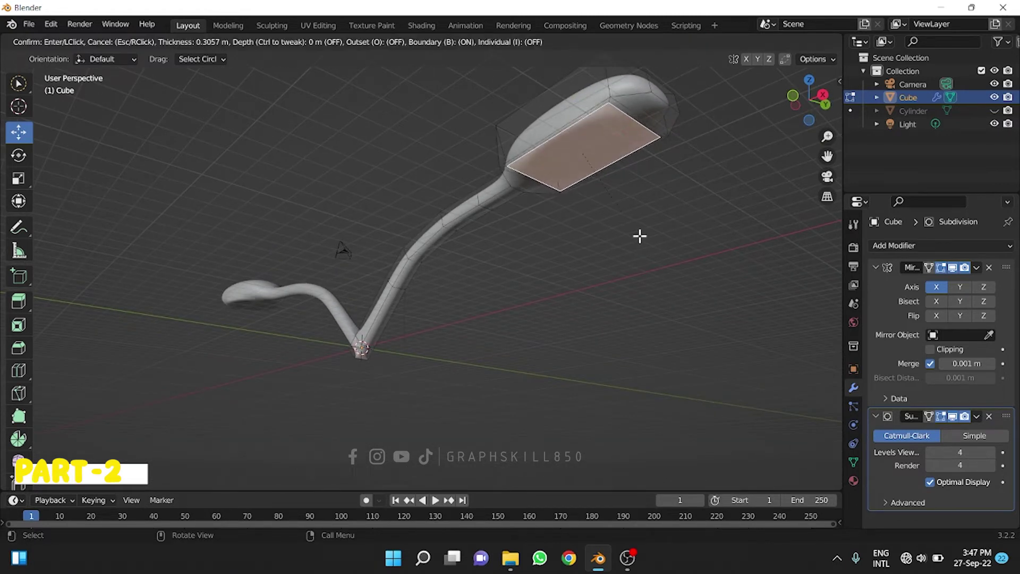
pyautogui.click(634, 241)
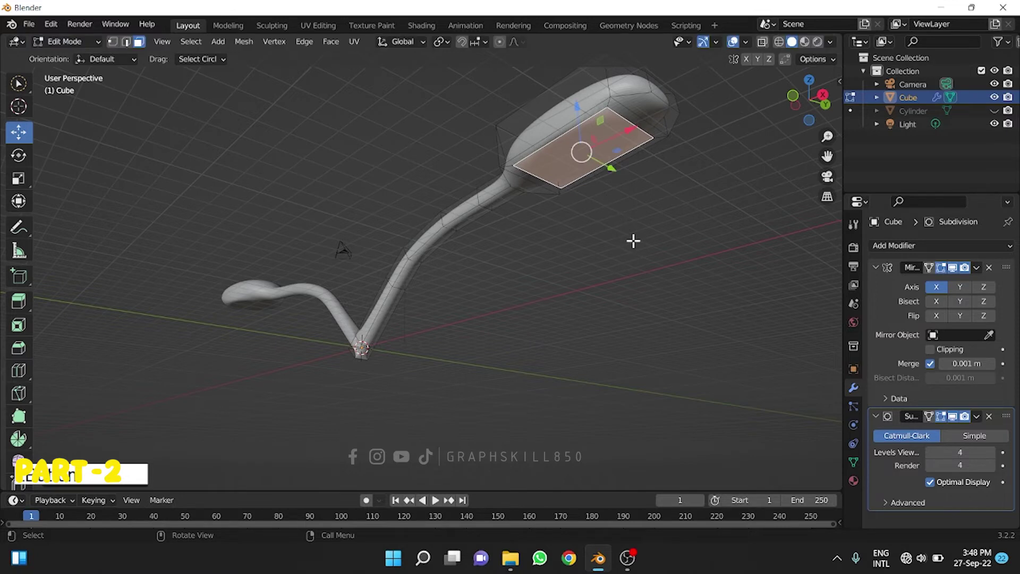
pyautogui.press('e')
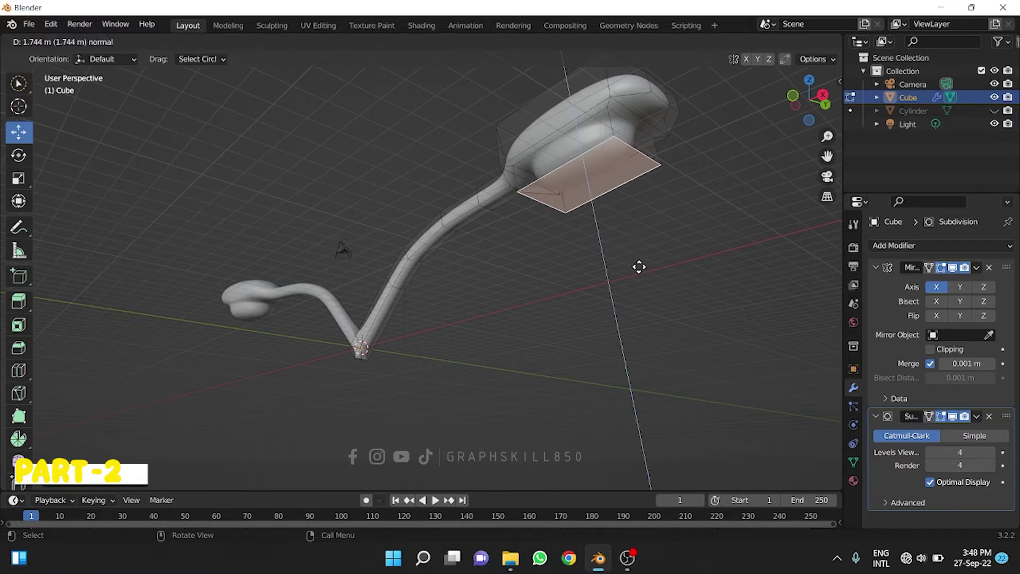
pyautogui.click(639, 266)
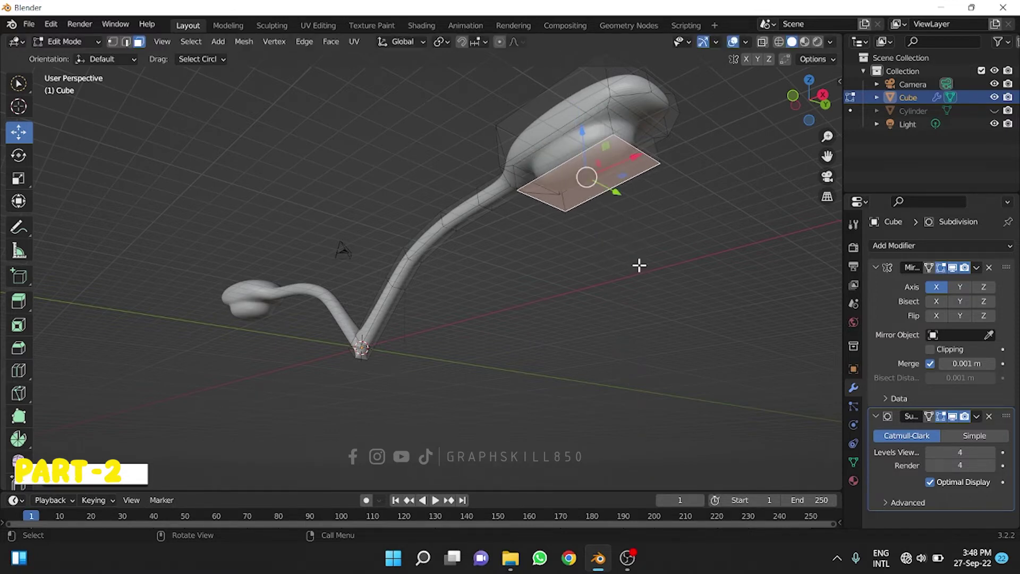
pyautogui.press('s')
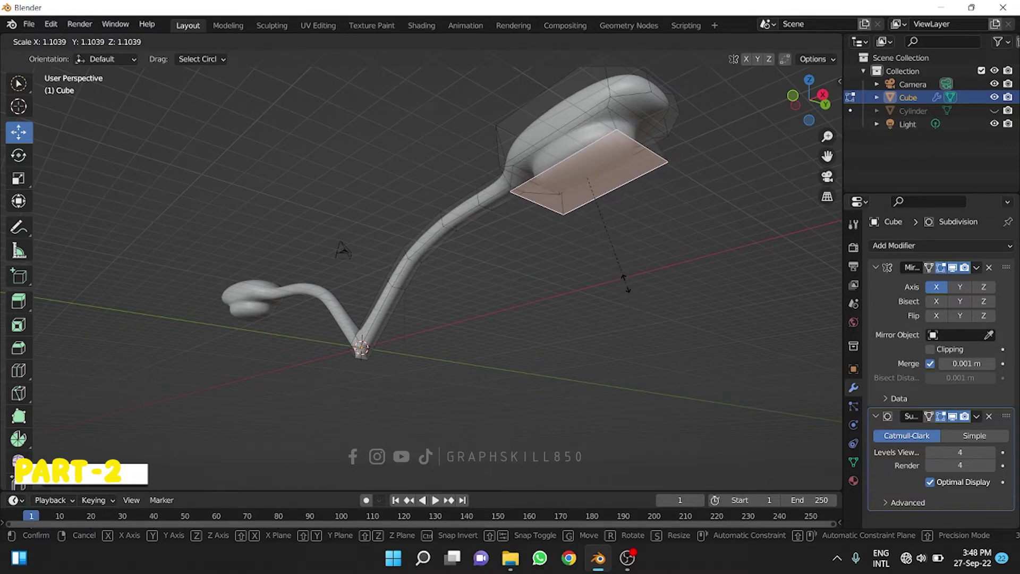
pyautogui.click(623, 262)
pyautogui.moveTo(609, 266)
pyautogui.mouseDown(button='middle')
pyautogui.moveTo(678, 291)
pyautogui.moveTo(501, 288)
pyautogui.moveTo(602, 327)
pyautogui.mouseUp(button='middle')
pyautogui.press('Tab')
pyautogui.press('Tab')
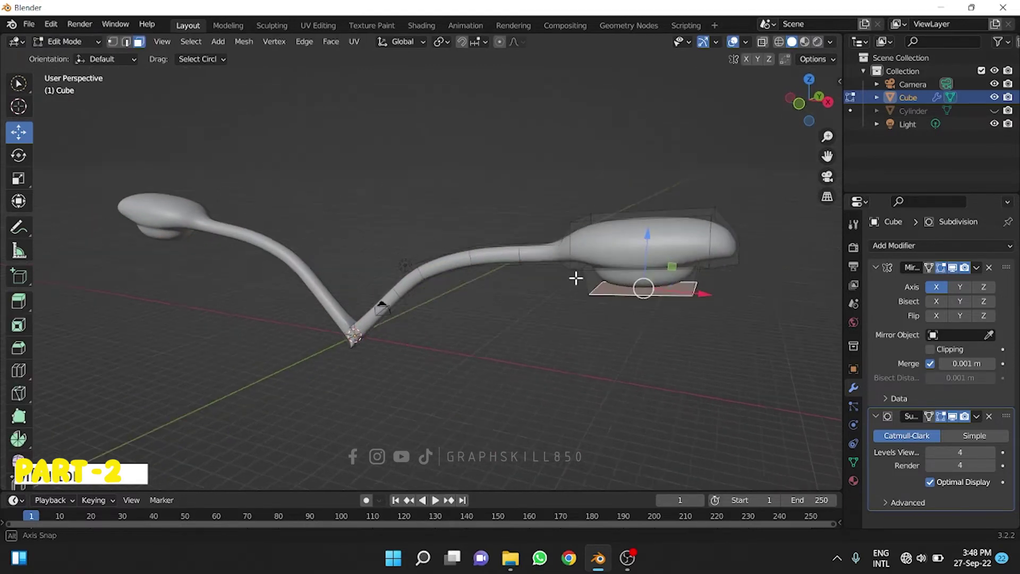
pyautogui.moveTo(576, 278)
pyautogui.mouseDown(button='middle')
pyautogui.moveTo(603, 250)
pyautogui.moveTo(547, 228)
pyautogui.moveTo(583, 232)
pyautogui.mouseUp(button='middle')
# Add an edge loop cut around the lamp head.
pyautogui.hotkey('ctrl', 'r')
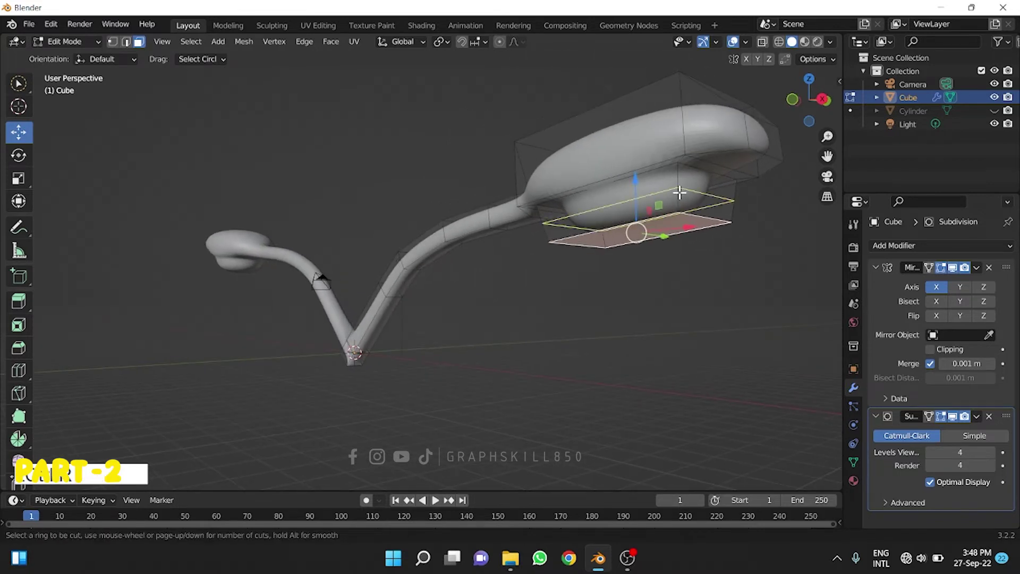
pyautogui.click(678, 193)
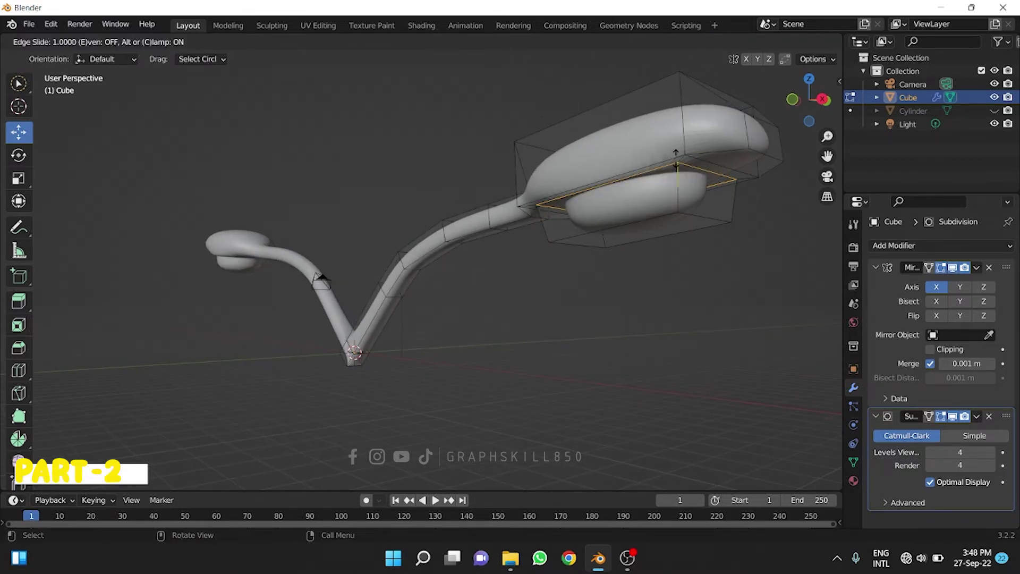
pyautogui.click(676, 159)
pyautogui.moveTo(634, 198)
pyautogui.mouseDown(button='middle')
pyautogui.moveTo(620, 162)
pyautogui.moveTo(597, 240)
pyautogui.moveTo(649, 305)
pyautogui.moveTo(657, 285)
pyautogui.moveTo(592, 250)
pyautogui.mouseUp(button='middle')
pyautogui.scroll(3, 614, 262)
pyautogui.scroll(-1, 601, 255)
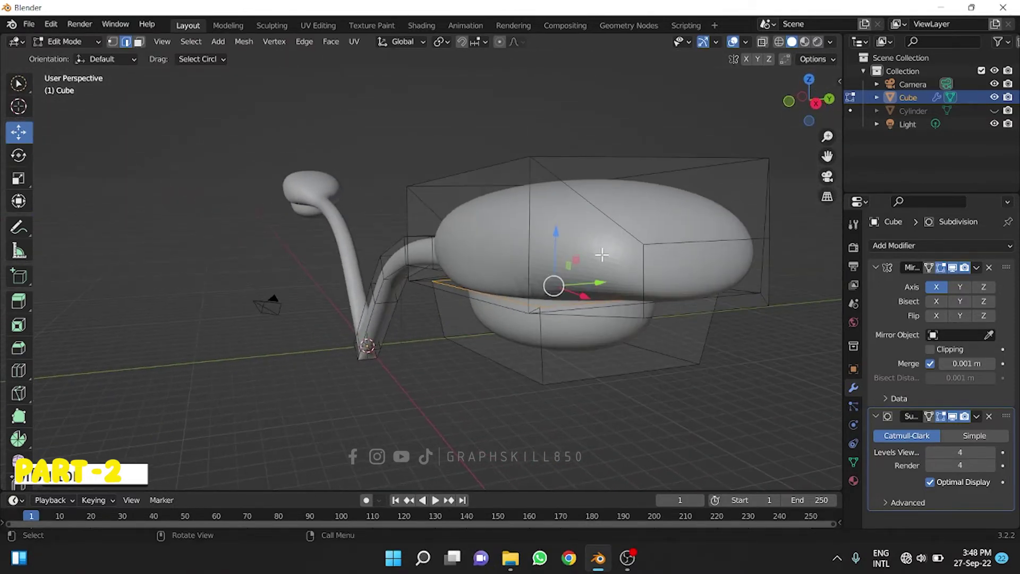
# Select the head's outer side face in face select mode, then return to Object Mode.
pyautogui.click(702, 280)
pyautogui.click(140, 42)
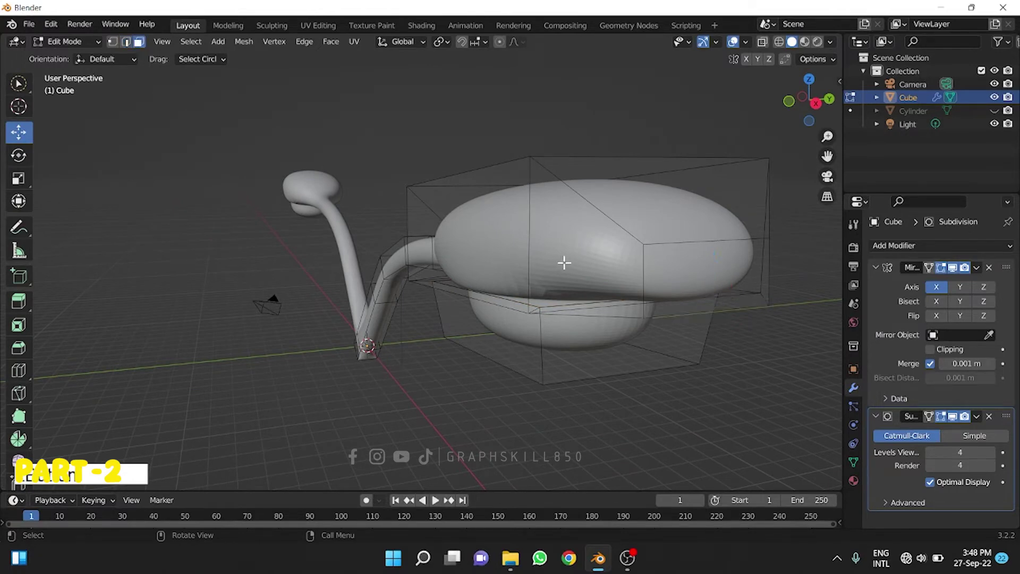
pyautogui.click(695, 271)
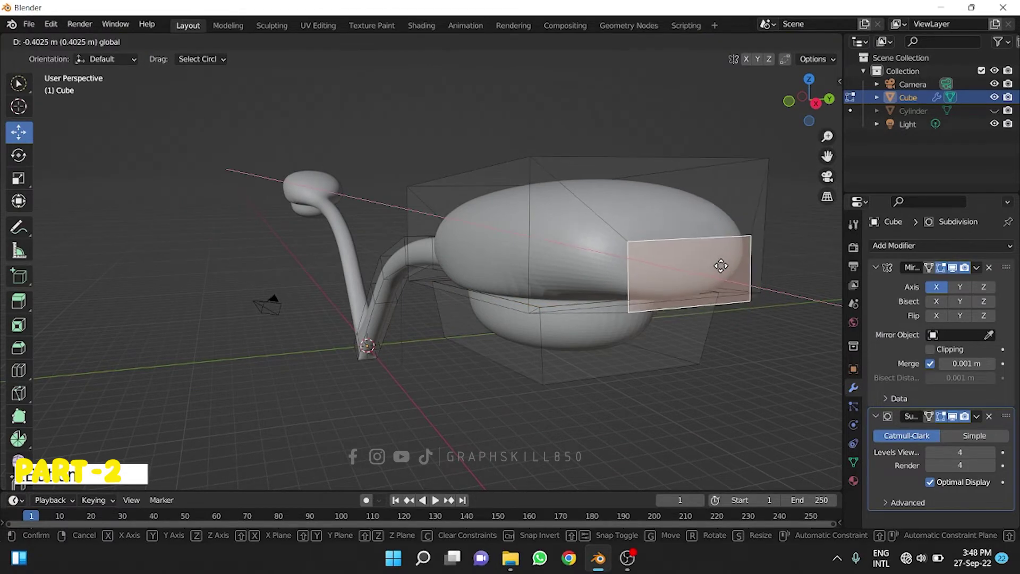
pyautogui.scroll(-5, 523, 229)
pyautogui.moveTo(516, 241)
pyautogui.mouseDown(button='middle')
pyautogui.moveTo(676, 200)
pyautogui.moveTo(571, 246)
pyautogui.mouseUp(button='middle')
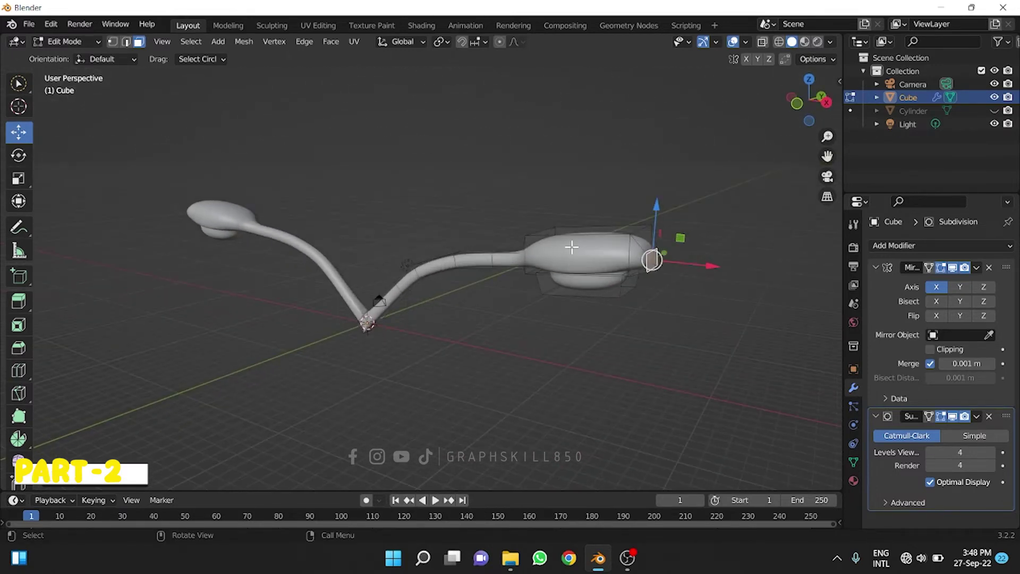
pyautogui.press('Tab')
pyautogui.scroll(-3, 659, 249)
pyautogui.scroll(-2, 664, 276)
# Unhide the pole Cylinder in the Outliner.
pyautogui.scroll(-2, 667, 287)
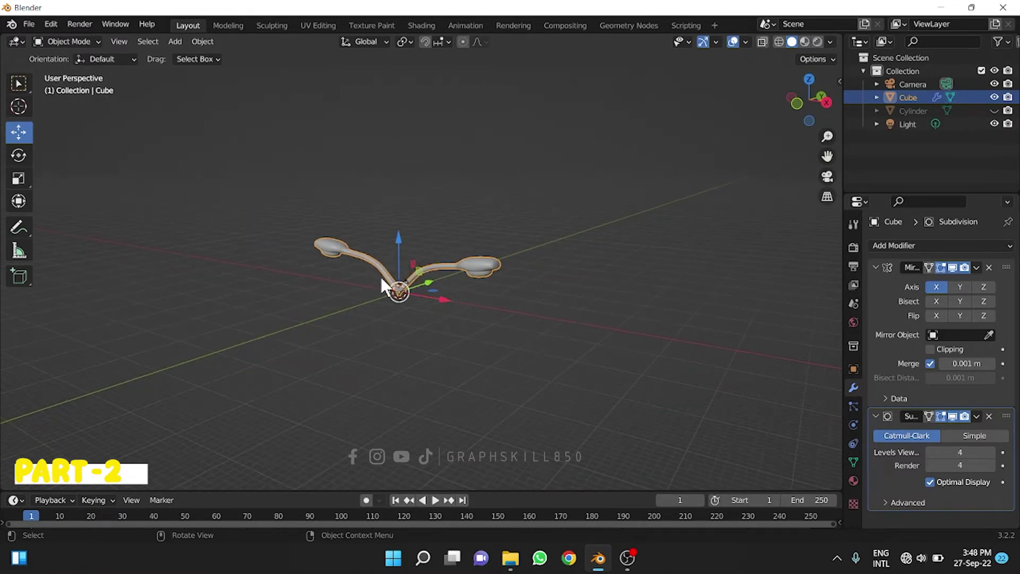
pyautogui.click(995, 110)
pyautogui.scroll(1, 310, 243)
pyautogui.scroll(4, 317, 243)
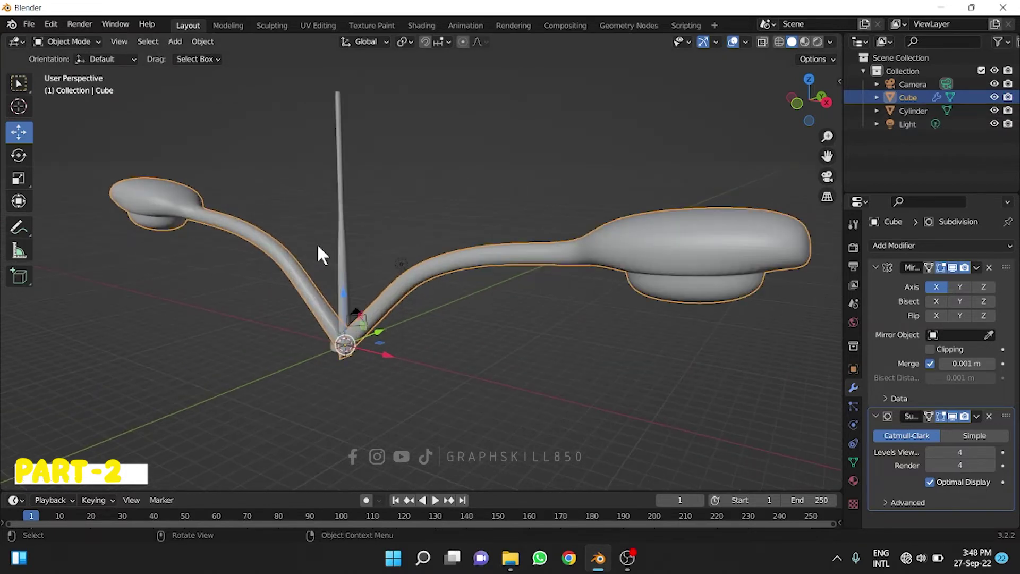
pyautogui.scroll(2, 345, 260)
pyautogui.moveTo(390, 279); pyautogui.dragTo(370, 291, button='middle')
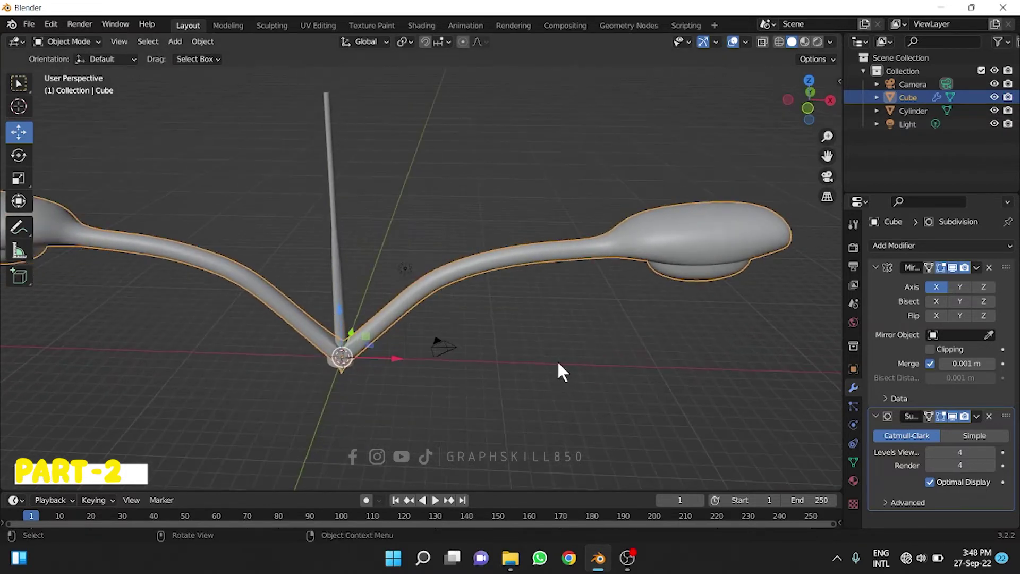
# Shrink the twin-arm piece and raise it about 16.26 m onto the pole top.
pyautogui.press('s')
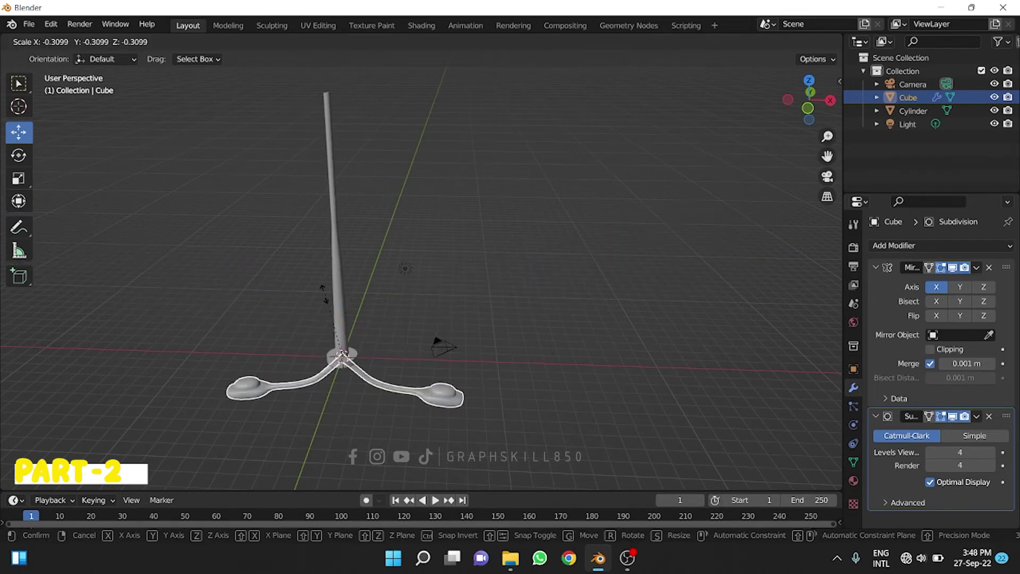
pyautogui.click(357, 318)
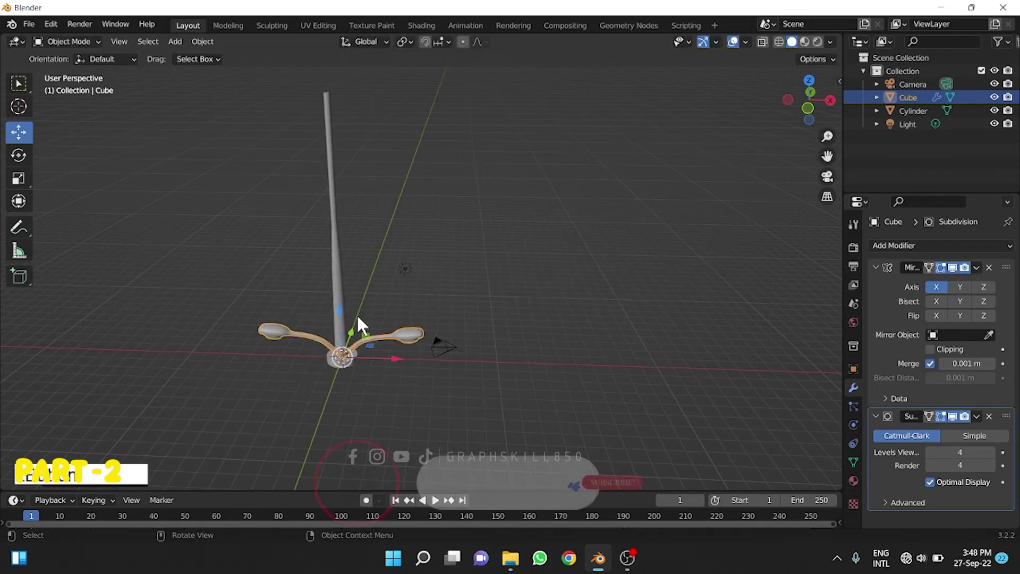
pyautogui.press('g')
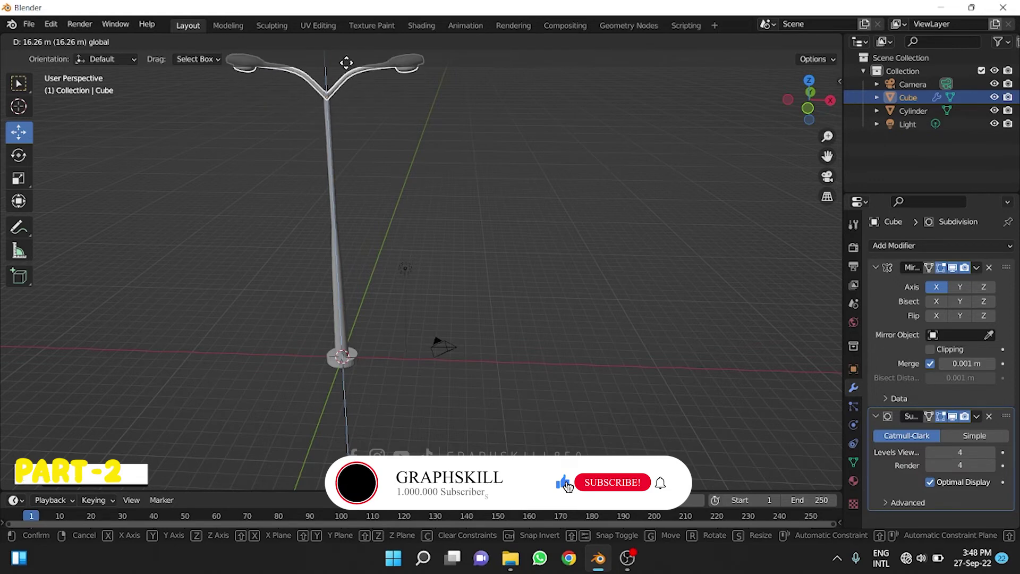
pyautogui.click(346, 63)
pyautogui.keyDown('shift'); pyautogui.moveTo(370, 128); pyautogui.dragTo(468, 217, button='middle'); pyautogui.keyUp('shift')
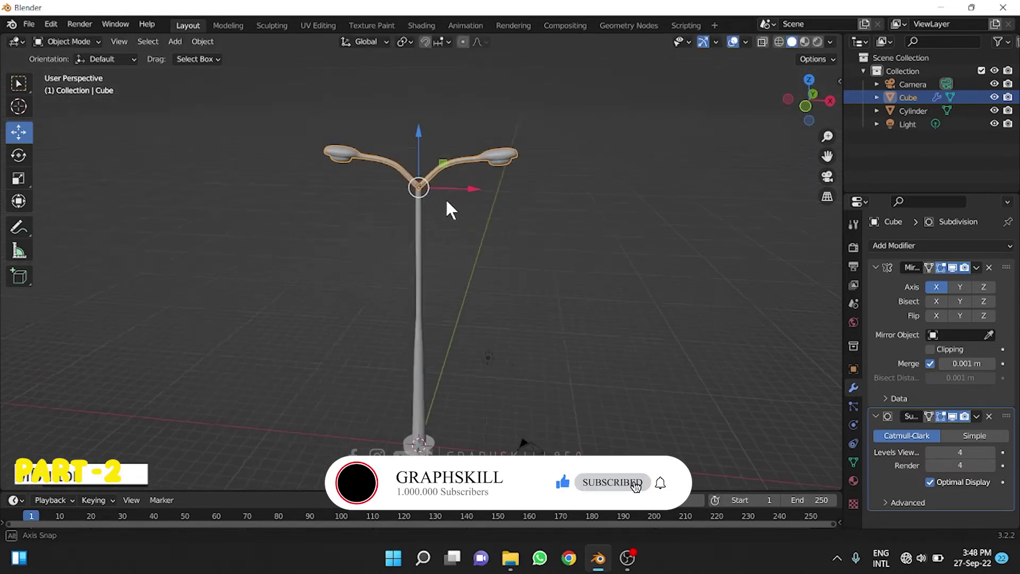
pyautogui.scroll(5, 419, 177)
pyautogui.scroll(-3, 452, 298)
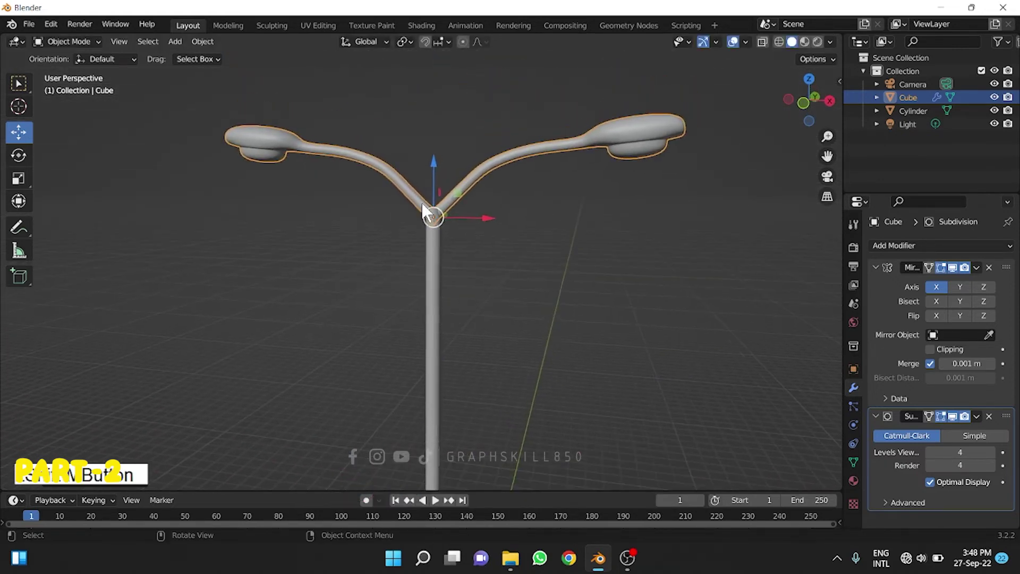
pyautogui.scroll(2, 420, 196)
pyautogui.keyDown('shift'); pyautogui.moveTo(419, 196); pyautogui.dragTo(401, 314, button='middle'); pyautogui.keyUp('shift')
pyautogui.scroll(2, 400, 337)
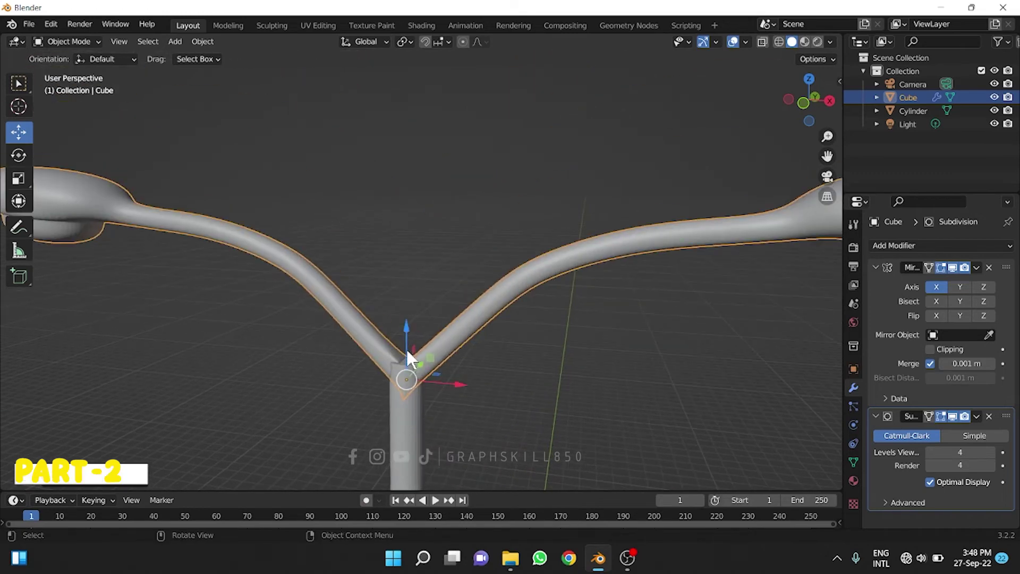
# Enlarge the twin arms roughly 1.49× and deselect them.
pyautogui.press('s')
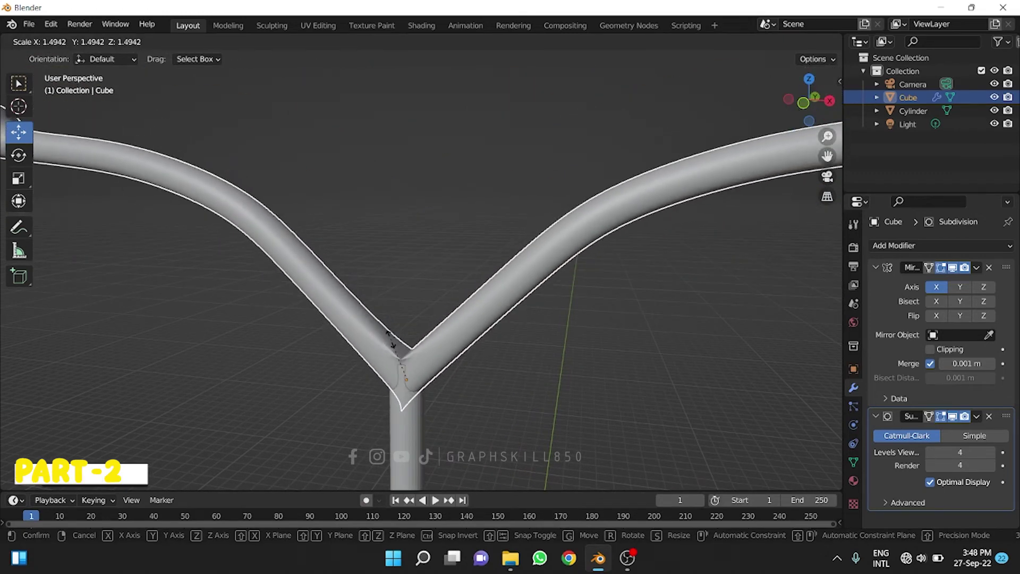
pyautogui.click(412, 355)
pyautogui.scroll(-3, 461, 292)
pyautogui.click(493, 349)
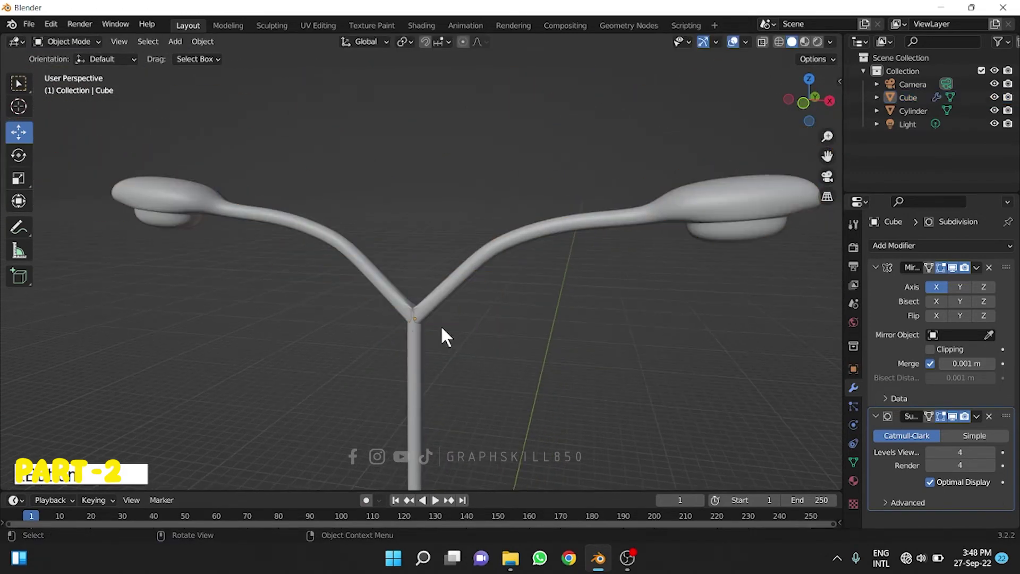
# Orbit and zoom around the assembled twin-arm street lamp to inspect it.
pyautogui.scroll(2, 446, 336)
pyautogui.scroll(-4, 439, 325)
pyautogui.moveTo(450, 311)
pyautogui.mouseDown(button='middle')
pyautogui.moveTo(272, 293)
pyautogui.moveTo(397, 298)
pyautogui.moveTo(587, 187)
pyautogui.mouseUp(button='middle')
pyautogui.scroll(-4, 547, 217)
pyautogui.scroll(1, 342, 358)
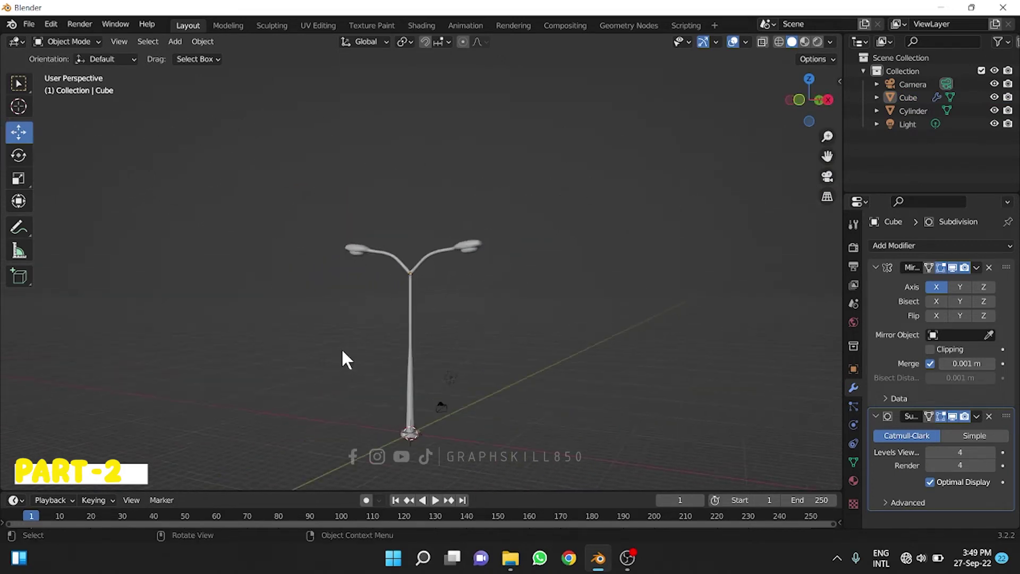
pyautogui.scroll(2, 342, 347)
pyautogui.scroll(2, 432, 263)
pyautogui.moveTo(432, 258)
pyautogui.mouseDown(button='middle')
pyautogui.moveTo(428, 330)
pyautogui.moveTo(474, 325)
pyautogui.moveTo(456, 273)
pyautogui.moveTo(394, 260)
pyautogui.moveTo(409, 317)
pyautogui.mouseUp(button='middle')
pyautogui.scroll(-3, 399, 288)
pyautogui.scroll(2, 409, 318)
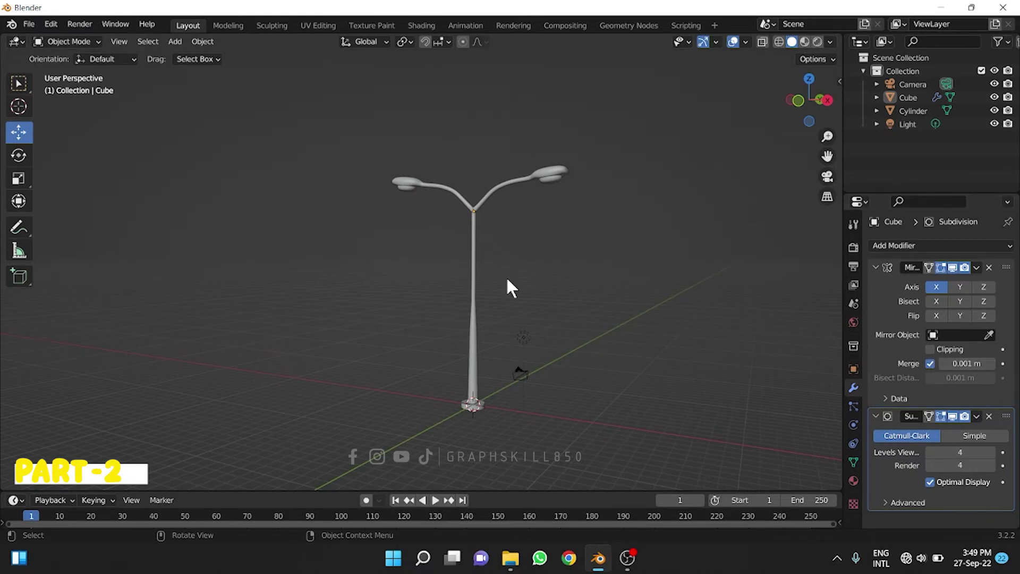
pyautogui.moveTo(508, 280); pyautogui.dragTo(531, 297, button='middle')
pyautogui.scroll(3, 569, 191)
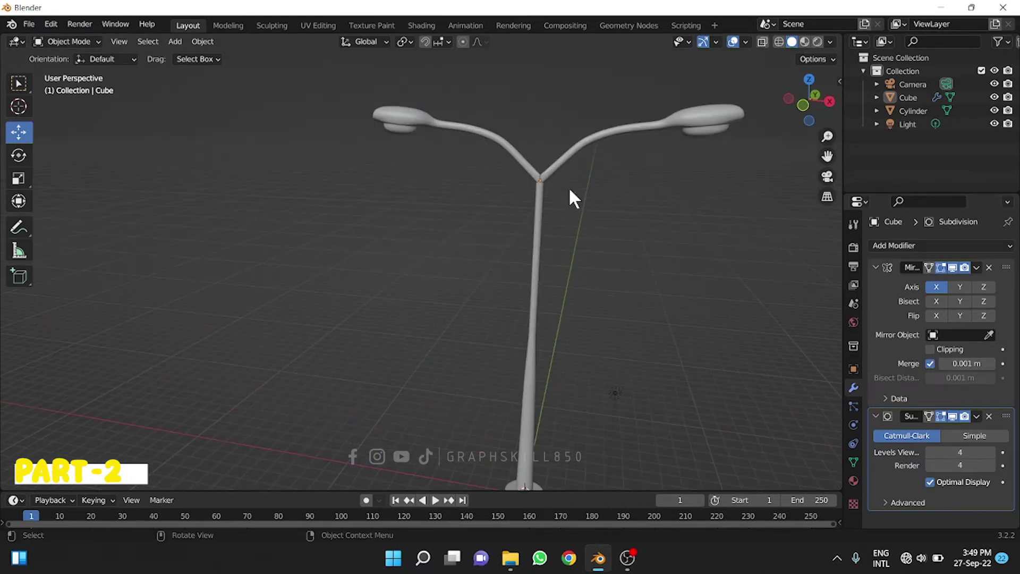
pyautogui.scroll(-3, 569, 190)
pyautogui.moveTo(489, 212)
pyautogui.mouseDown(button='middle')
pyautogui.moveTo(557, 273)
pyautogui.moveTo(425, 245)
pyautogui.moveTo(520, 243)
pyautogui.moveTo(531, 217)
pyautogui.moveTo(525, 247)
pyautogui.mouseUp(button='middle')
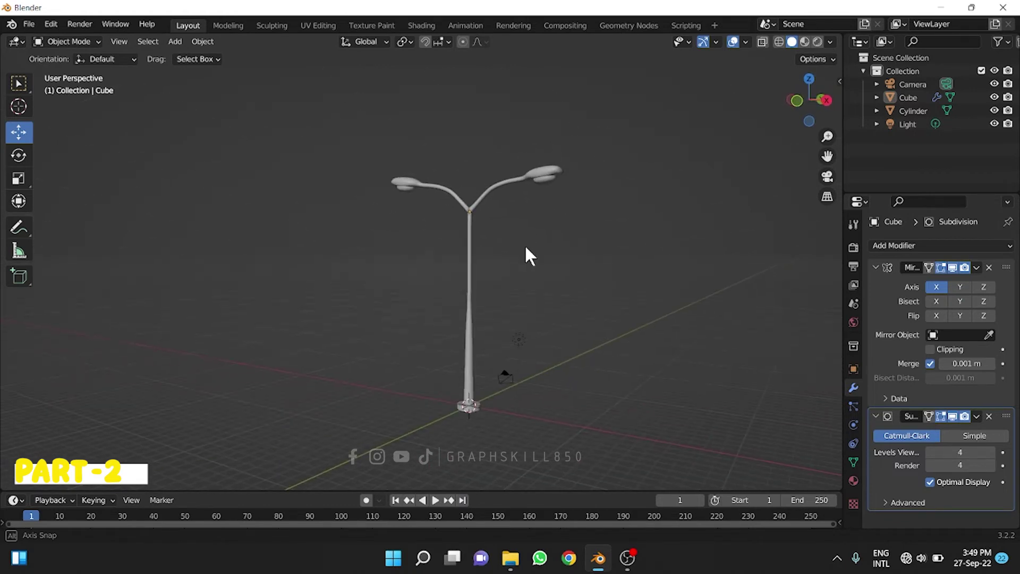
pyautogui.scroll(2, 466, 367)
pyautogui.scroll(-1, 465, 355)
# Add a new material, Material.001, to the pole in Material Preview.
pyautogui.click(482, 381)
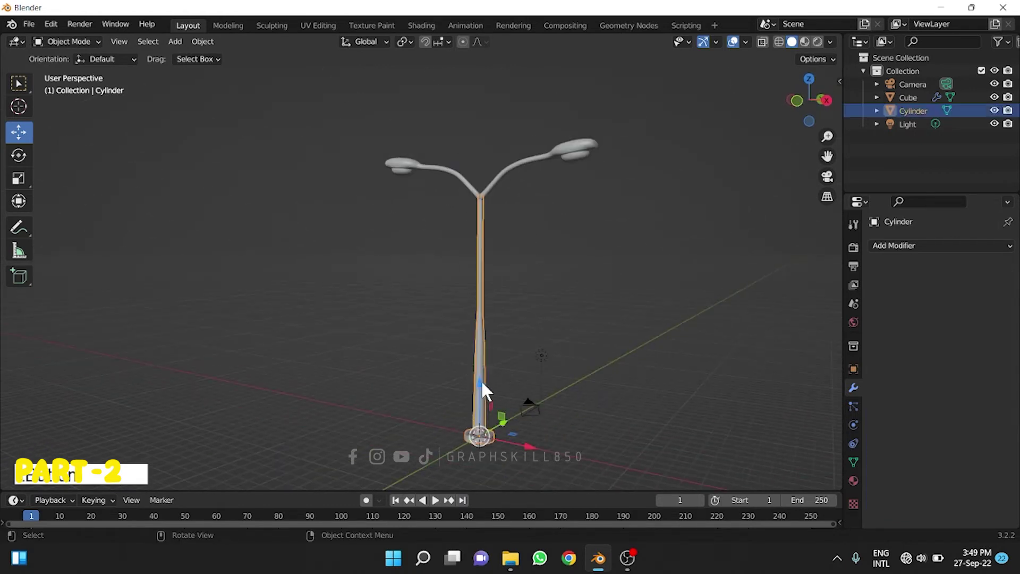
pyautogui.click(853, 481)
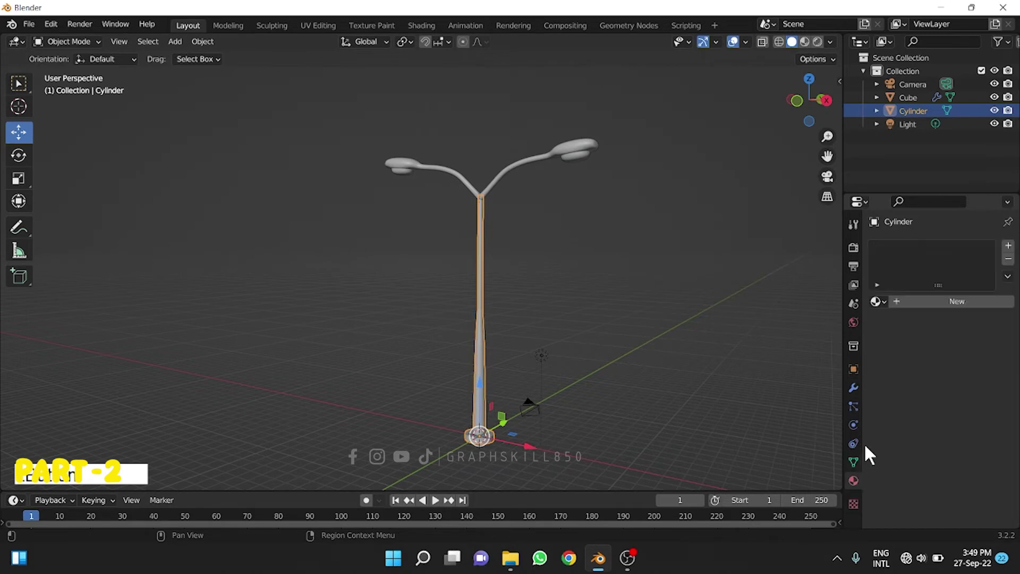
pyautogui.click(803, 42)
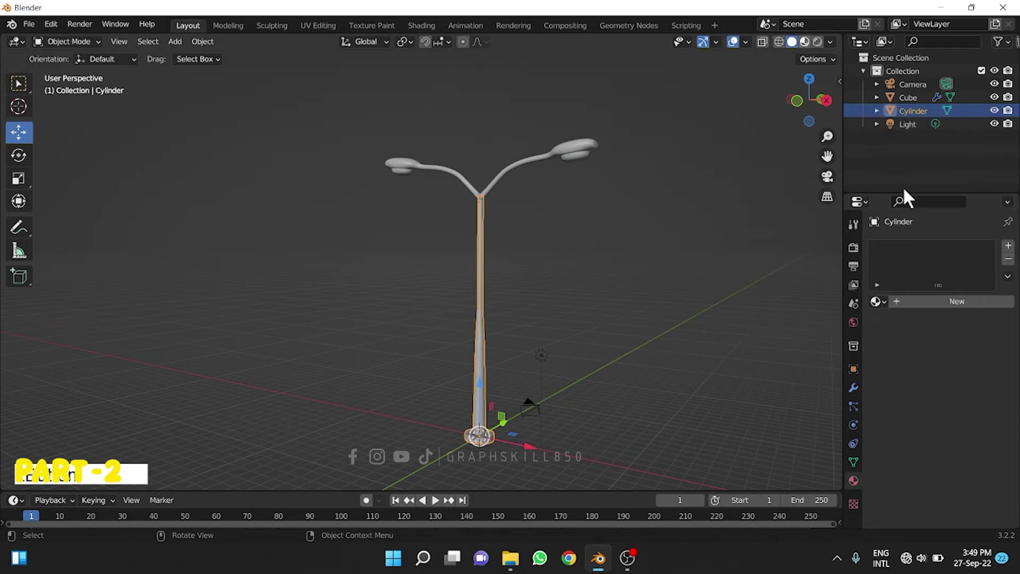
pyautogui.click(930, 304)
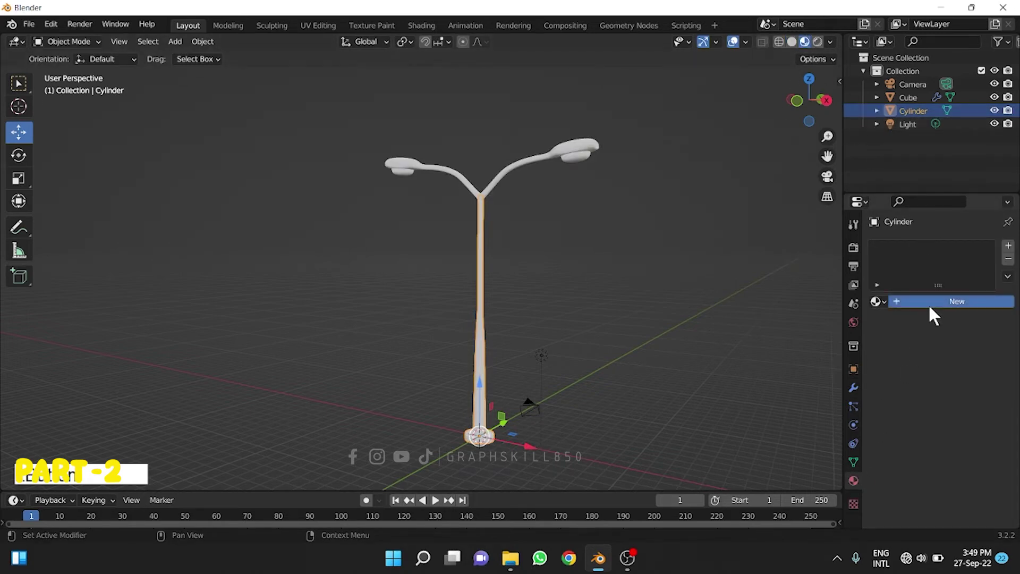
pyautogui.doubleClick(932, 297)
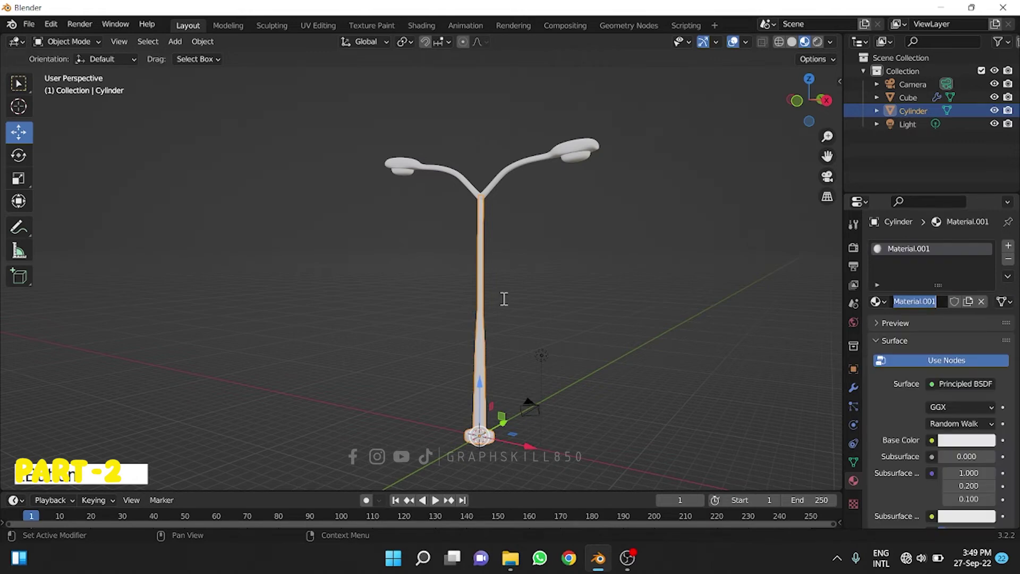
pyautogui.press('Return')
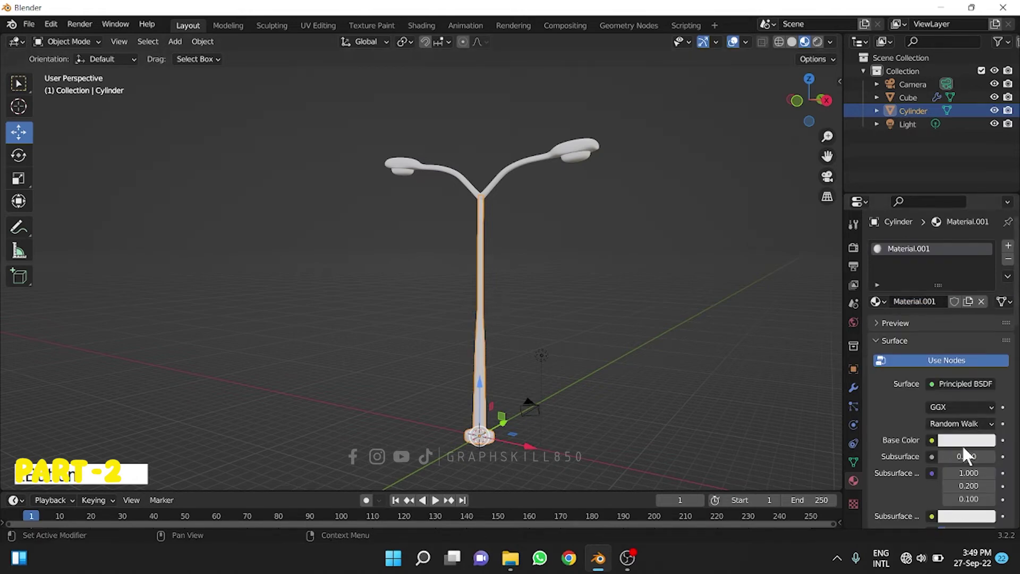
# Darken the pole's base colour to grey.
pyautogui.click(963, 444)
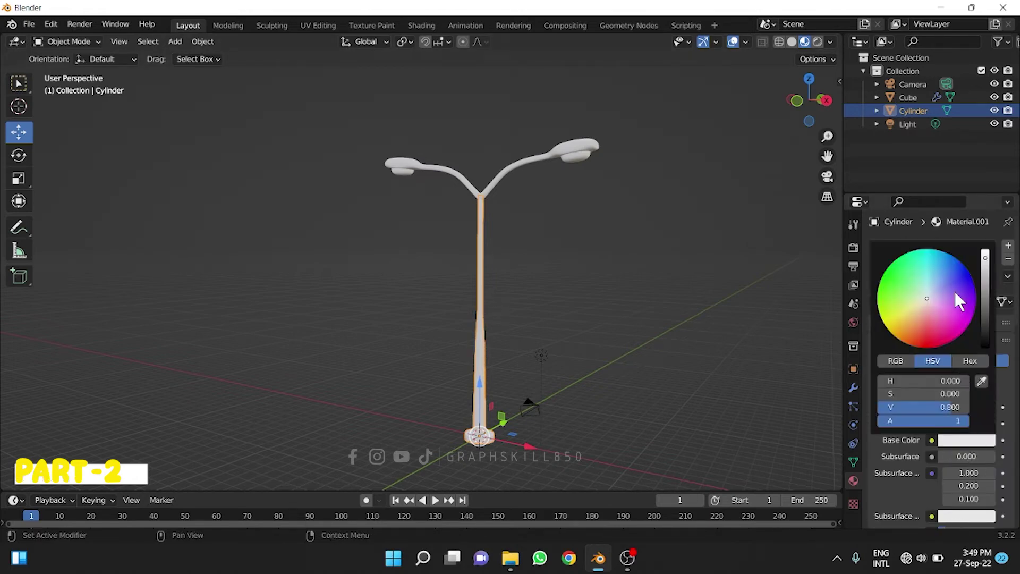
pyautogui.moveTo(935, 407); pyautogui.dragTo(903, 406)
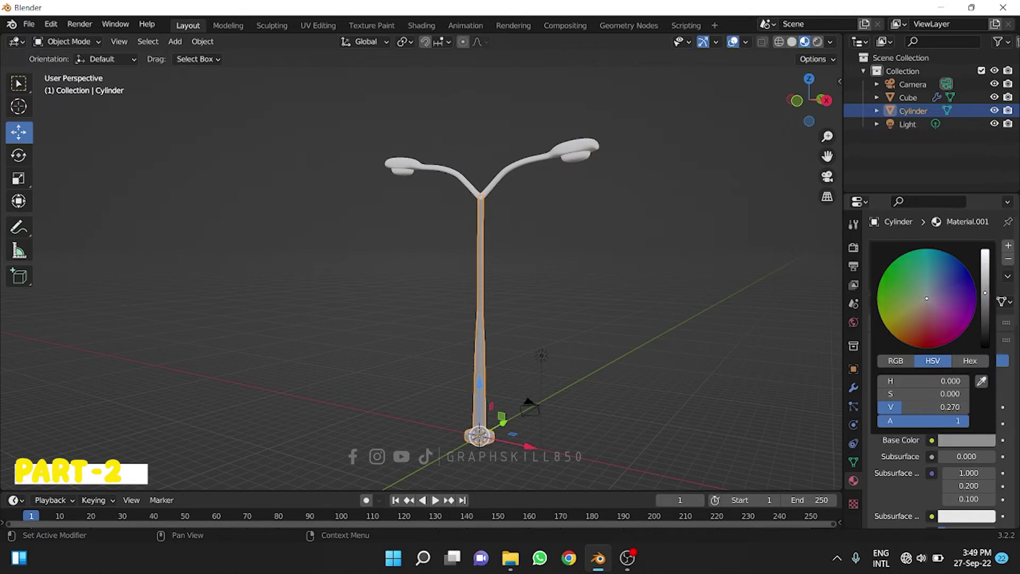
pyautogui.scroll(4, 544, 374)
pyautogui.click(451, 289)
pyautogui.scroll(-3, 450, 289)
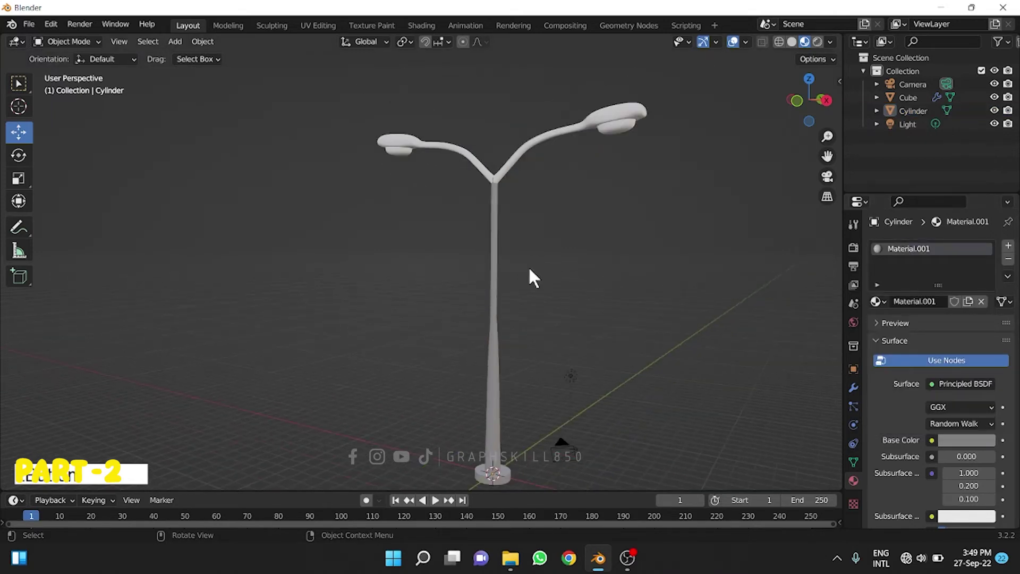
pyautogui.moveTo(528, 266); pyautogui.dragTo(504, 400, button='middle')
pyautogui.click(504, 399)
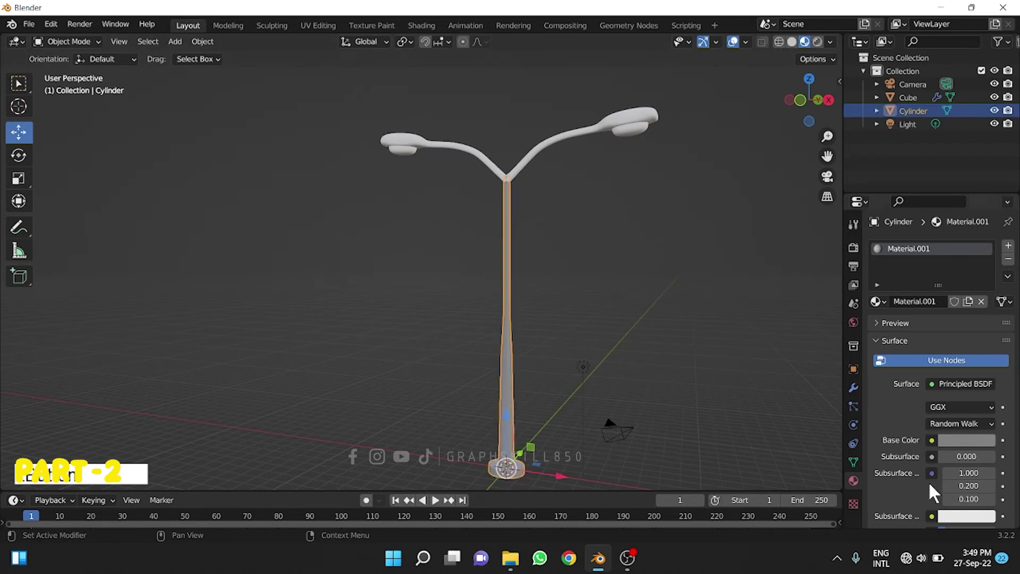
pyautogui.scroll(-3, 955, 451)
# Set the pole's Metallic to 0.761 and Roughness to 0.353.
pyautogui.click(953, 375)
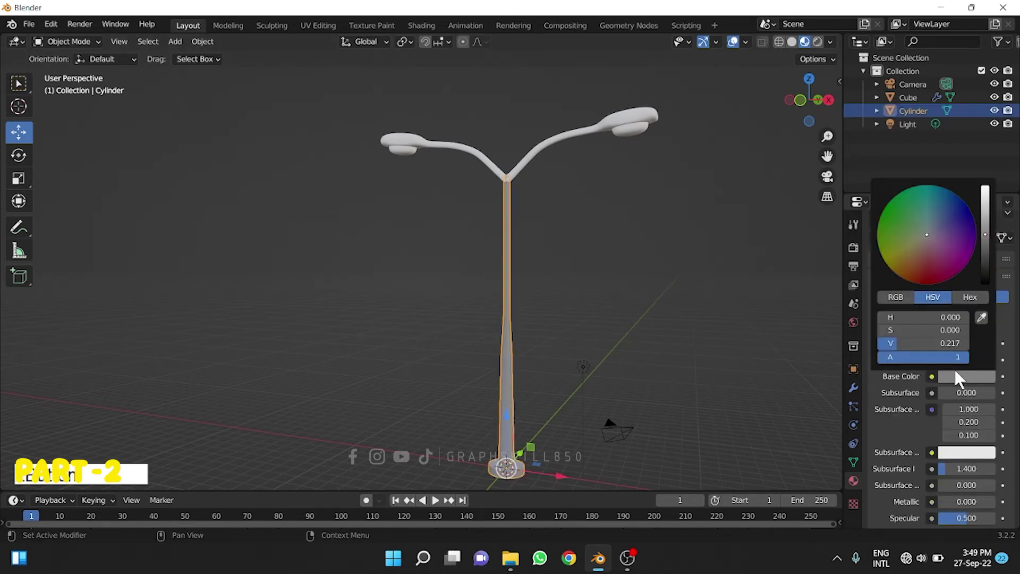
pyautogui.scroll(-2, 894, 472)
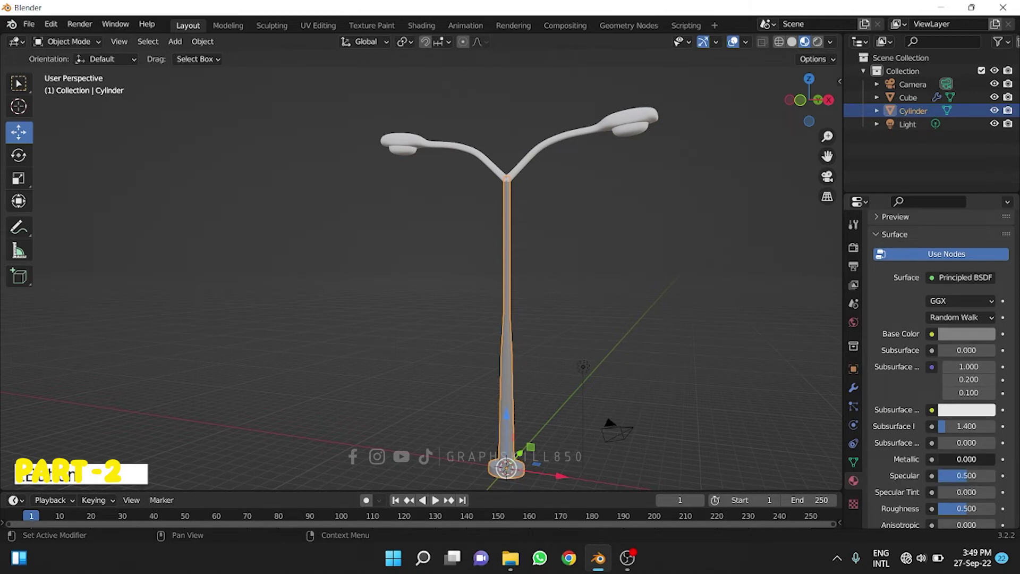
pyautogui.moveTo(947, 458)
pyautogui.mouseDown()
pyautogui.moveTo(989, 459)
pyautogui.moveTo(964, 459)
pyautogui.mouseUp()
pyautogui.scroll(-2, 948, 467)
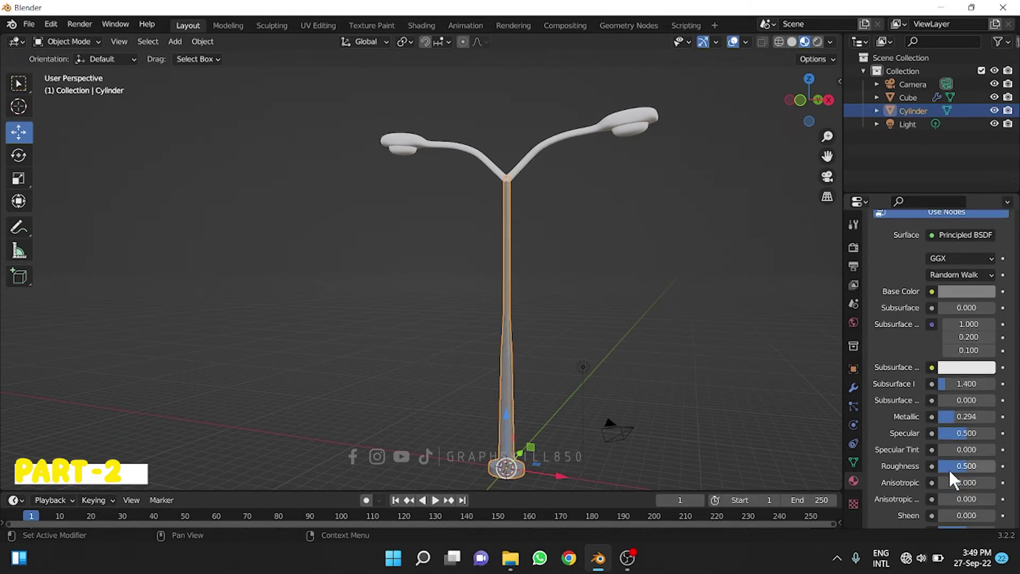
pyautogui.moveTo(966, 467); pyautogui.dragTo(954, 468)
pyautogui.moveTo(956, 416); pyautogui.dragTo(985, 417)
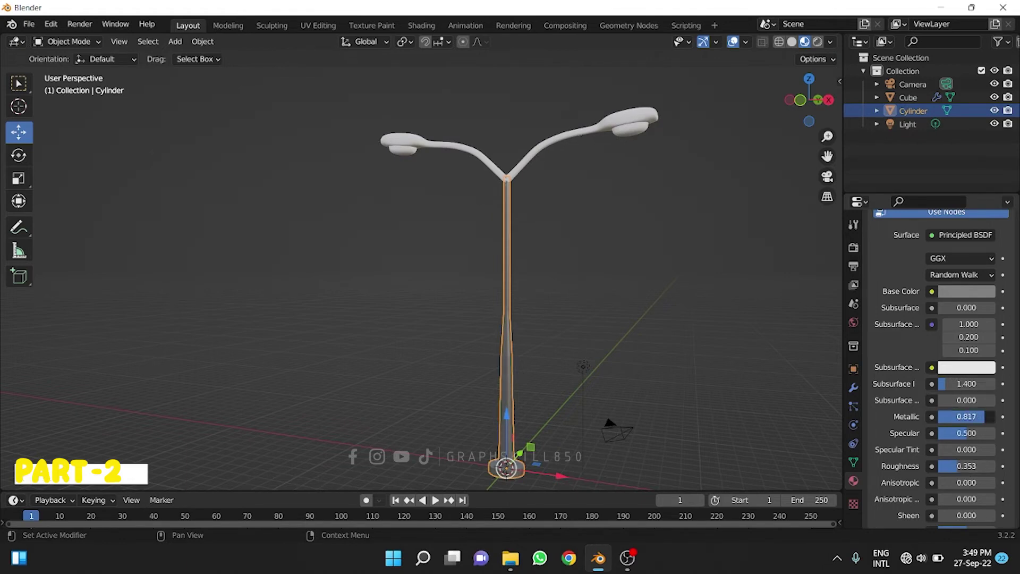
# Apply Shade Smooth to the pole.
pyautogui.click(759, 352)
pyautogui.moveTo(562, 334); pyautogui.dragTo(528, 345, button='middle')
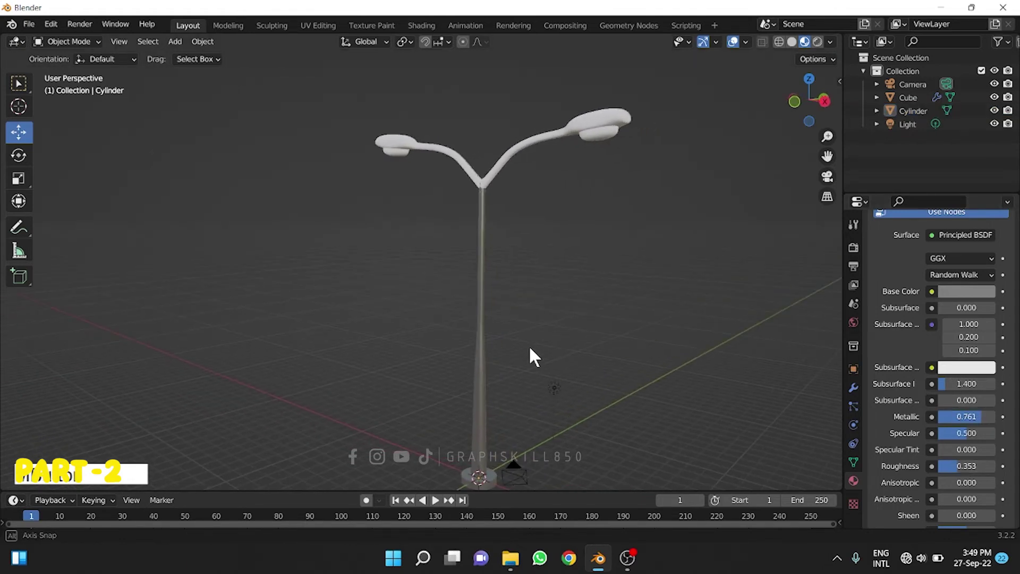
pyautogui.scroll(5, 477, 326)
pyautogui.moveTo(567, 316)
pyautogui.mouseDown(button='middle')
pyautogui.moveTo(572, 306)
pyautogui.moveTo(511, 288)
pyautogui.moveTo(533, 316)
pyautogui.mouseUp(button='middle')
pyautogui.click(576, 337)
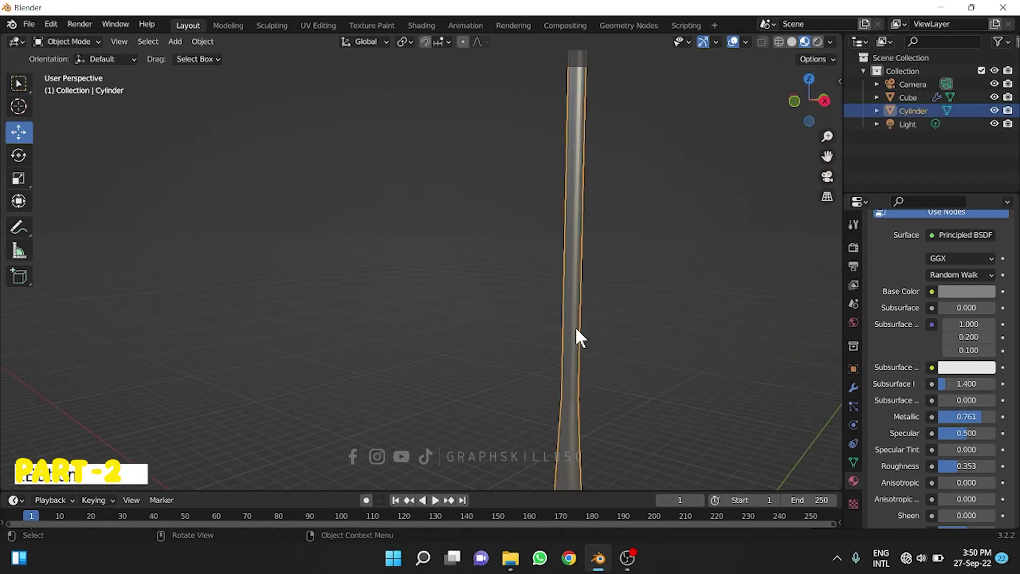
pyautogui.rightClick(579, 319)
pyautogui.click(584, 264)
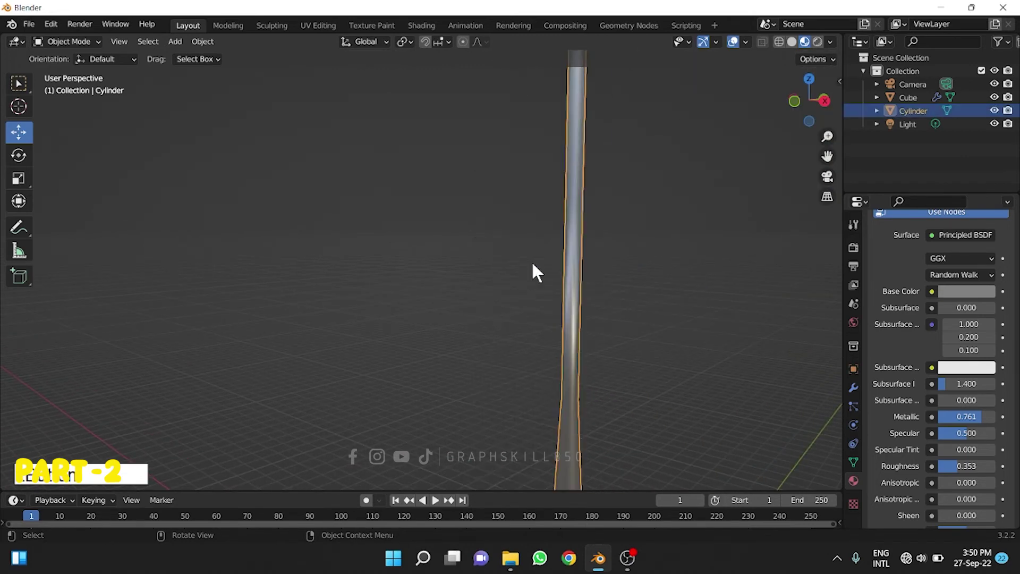
# Enable Auto Smooth at 30° in the pole's Normals settings.
pyautogui.scroll(-3, 585, 268)
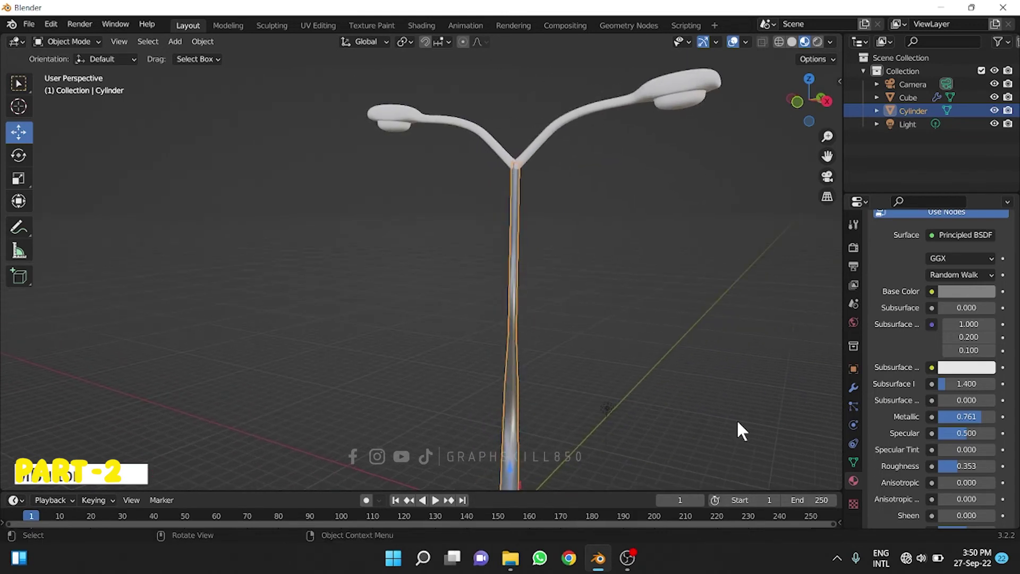
pyautogui.click(853, 462)
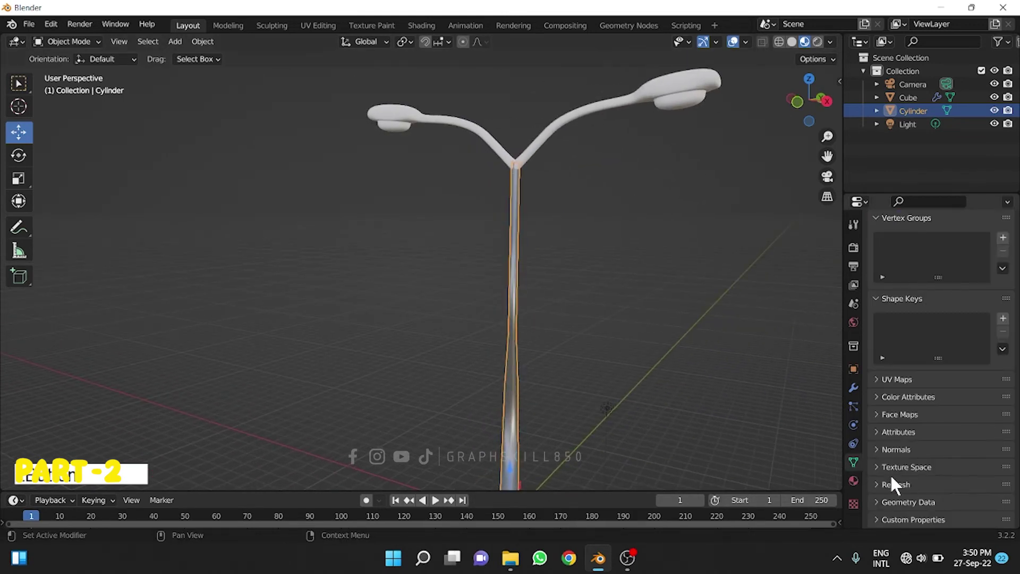
pyautogui.click(882, 449)
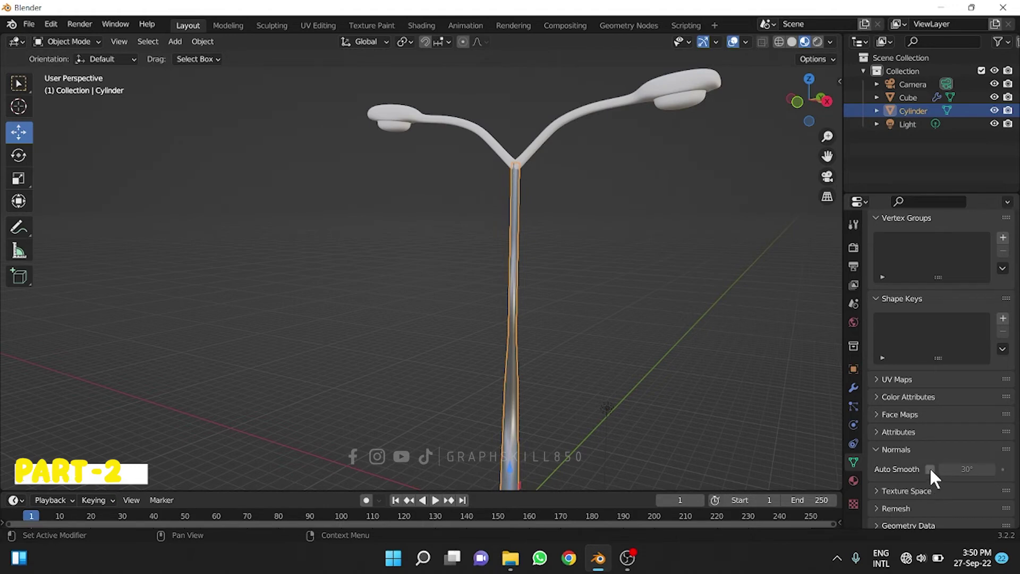
pyautogui.click(930, 468)
pyautogui.moveTo(508, 297); pyautogui.dragTo(499, 322, button='middle')
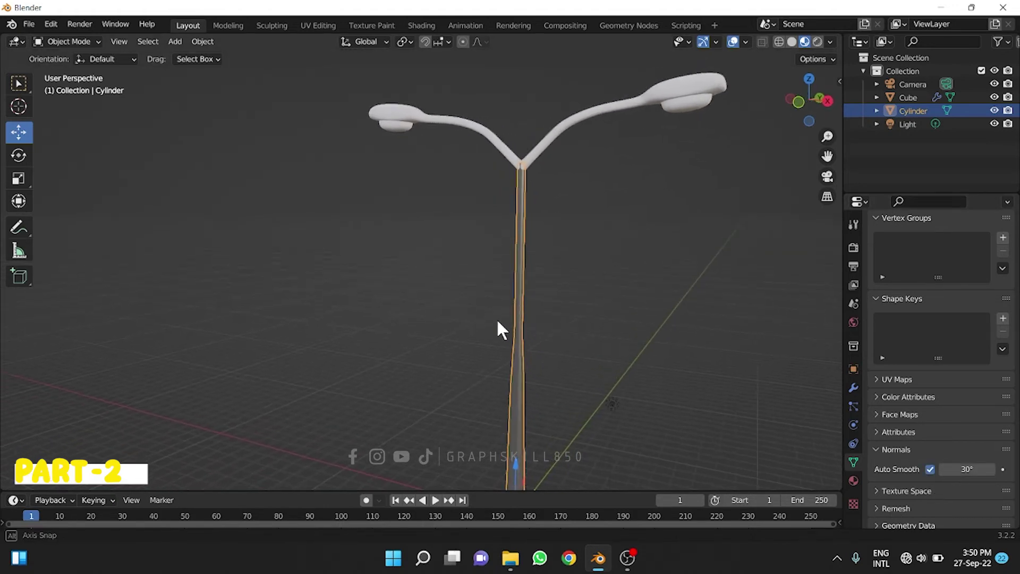
# Select the lamp arms object and show its material settings.
pyautogui.click(552, 127)
pyautogui.moveTo(533, 168); pyautogui.dragTo(518, 186, button='middle')
pyautogui.click(853, 480)
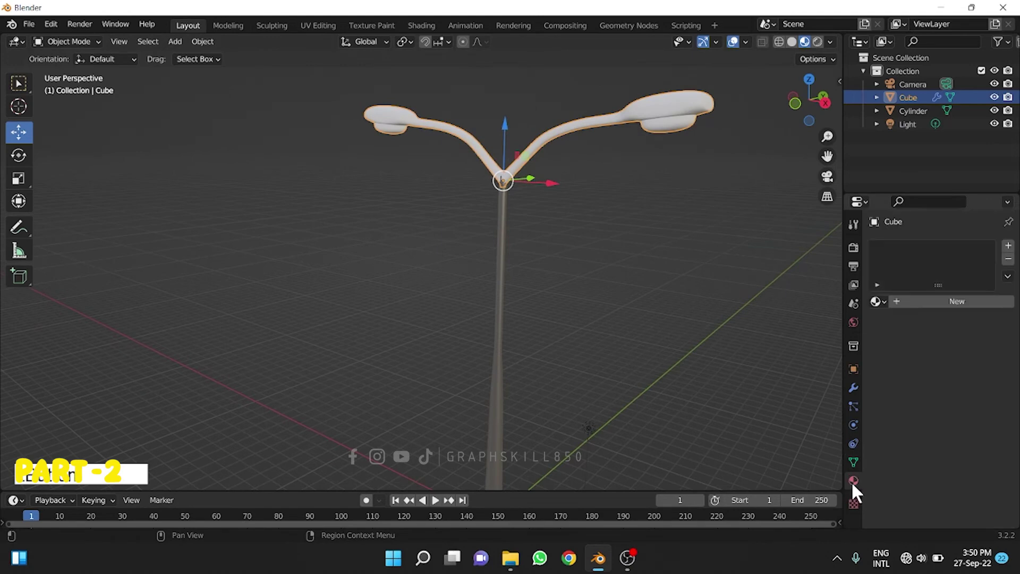
# Assign the existing Material.001 to the lamp arms.
pyautogui.click(877, 301)
pyautogui.click(737, 333)
pyautogui.moveTo(606, 335)
pyautogui.mouseDown(button='middle')
pyautogui.moveTo(574, 337)
pyautogui.moveTo(590, 328)
pyautogui.moveTo(608, 266)
pyautogui.moveTo(595, 291)
pyautogui.mouseUp(button='middle')
pyautogui.click(589, 327)
# Reselect the lamp arms and enter Edit Mode.
pyautogui.scroll(-4, 593, 266)
pyautogui.moveTo(592, 234)
pyautogui.mouseDown(button='middle')
pyautogui.moveTo(512, 237)
pyautogui.moveTo(494, 317)
pyautogui.moveTo(505, 290)
pyautogui.moveTo(649, 150)
pyautogui.moveTo(594, 175)
pyautogui.moveTo(540, 267)
pyautogui.mouseUp(button='middle')
pyautogui.scroll(4, 496, 212)
pyautogui.scroll(3, 540, 263)
pyautogui.click(616, 290)
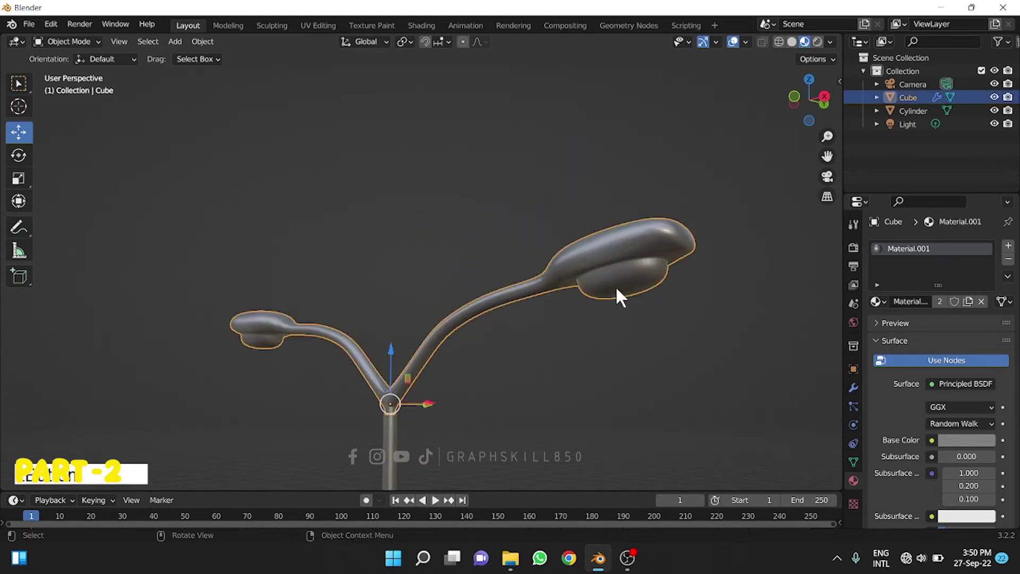
pyautogui.press('Tab')
# Select the lamp head's bottom, side and end faces.
pyautogui.click(616, 296)
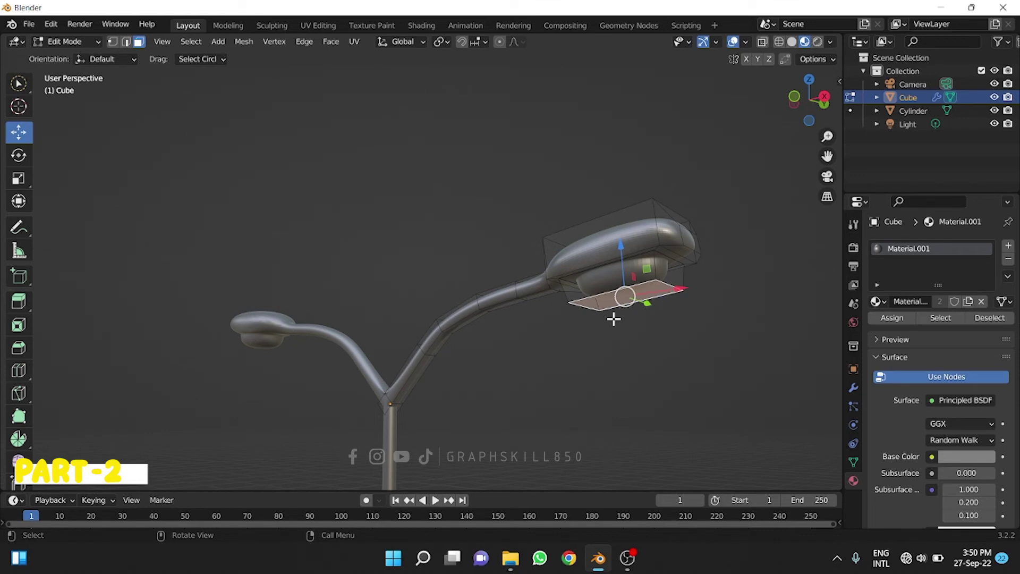
pyautogui.keyDown('shift'); pyautogui.click(602, 282); pyautogui.keyUp('shift')
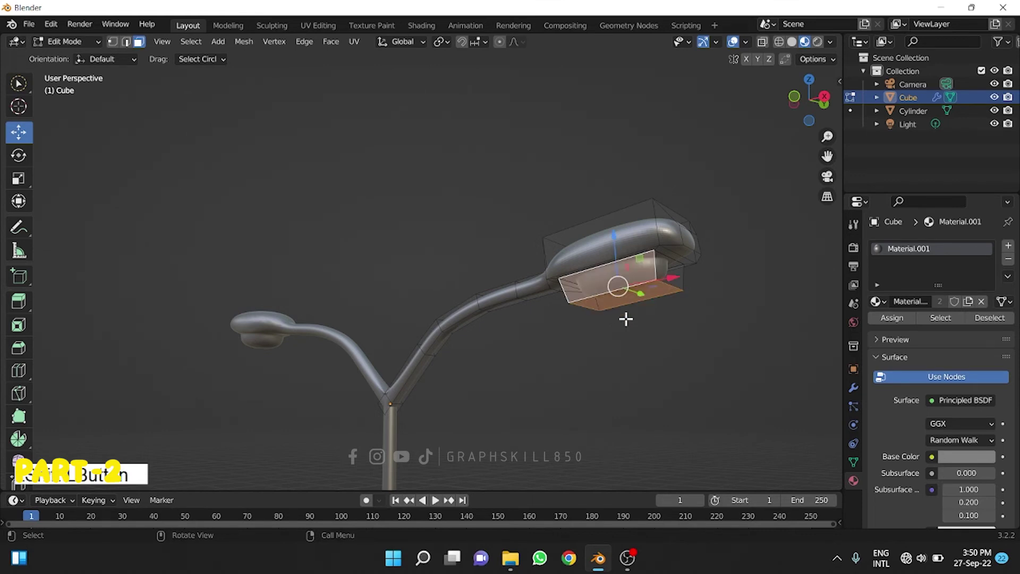
pyautogui.moveTo(625, 319); pyautogui.dragTo(562, 286, button='middle')
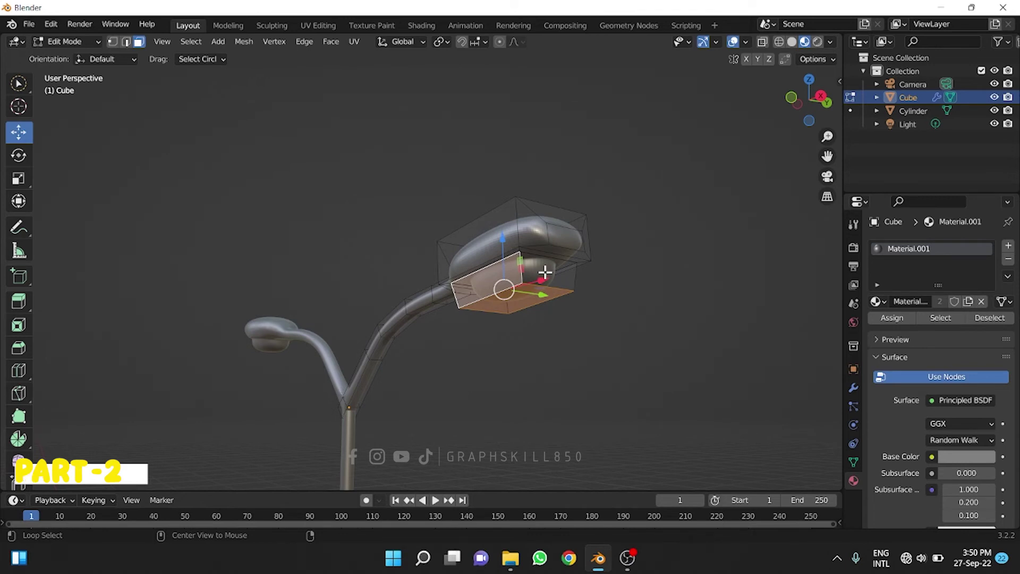
pyautogui.keyDown('alt'); pyautogui.click(545, 272); pyautogui.keyUp('alt')
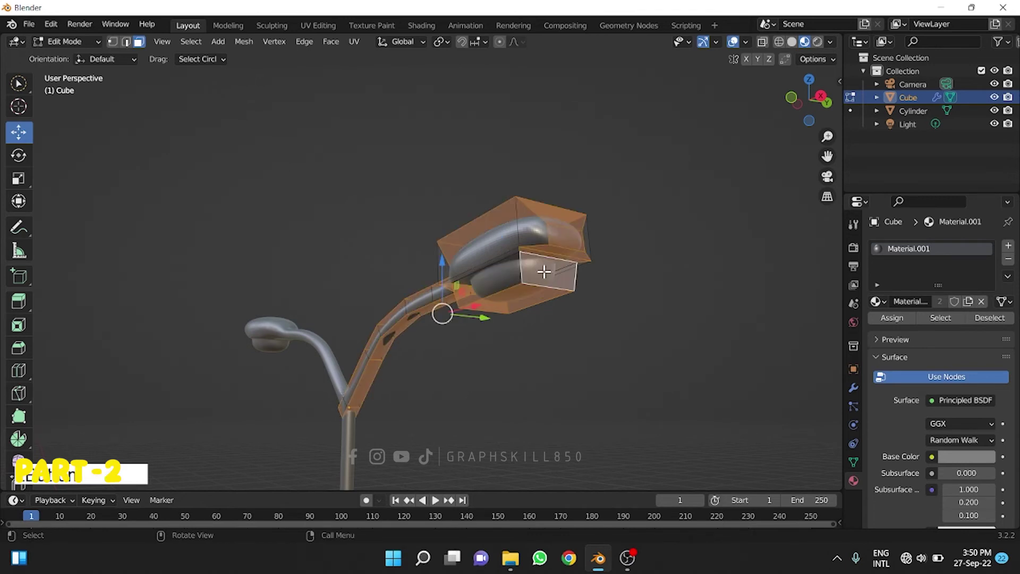
pyautogui.click(546, 271)
pyautogui.moveTo(532, 326)
pyautogui.mouseDown(button='middle')
pyautogui.moveTo(613, 359)
pyautogui.moveTo(588, 344)
pyautogui.mouseUp(button='middle')
# In Front Orthographic view, box-select all faces of the lens box beneath the right head.
pyautogui.click(805, 93)
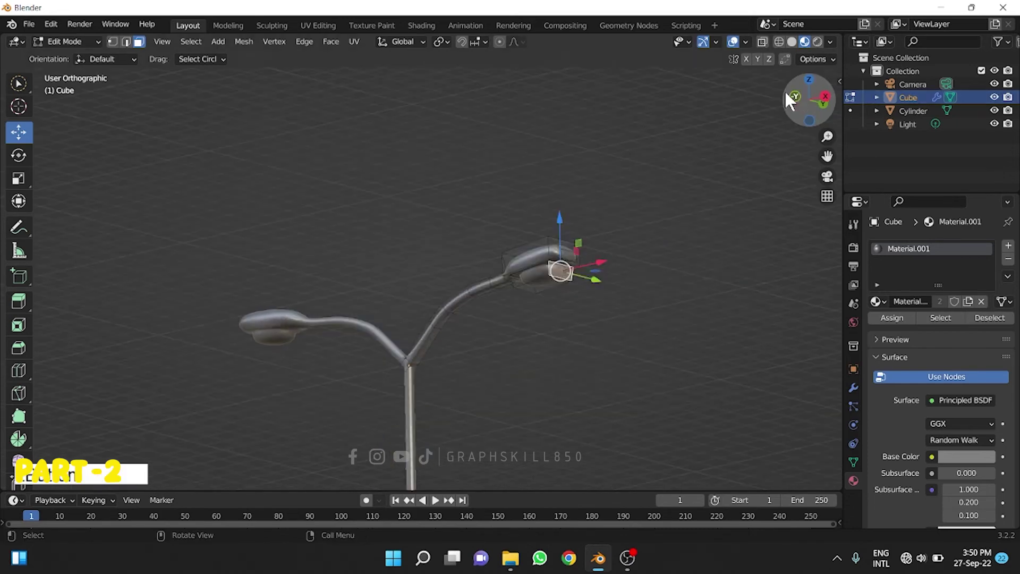
pyautogui.scroll(2, 728, 364)
pyautogui.scroll(2, 644, 333)
pyautogui.keyDown('shift'); pyautogui.moveTo(645, 332); pyautogui.dragTo(341, 314, button='middle'); pyautogui.keyUp('shift')
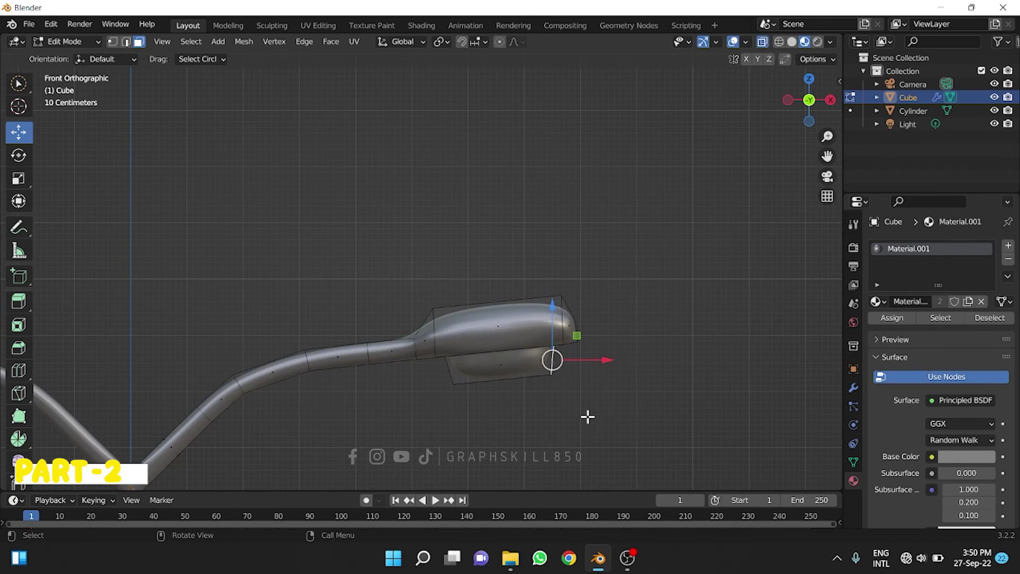
pyautogui.click(478, 368)
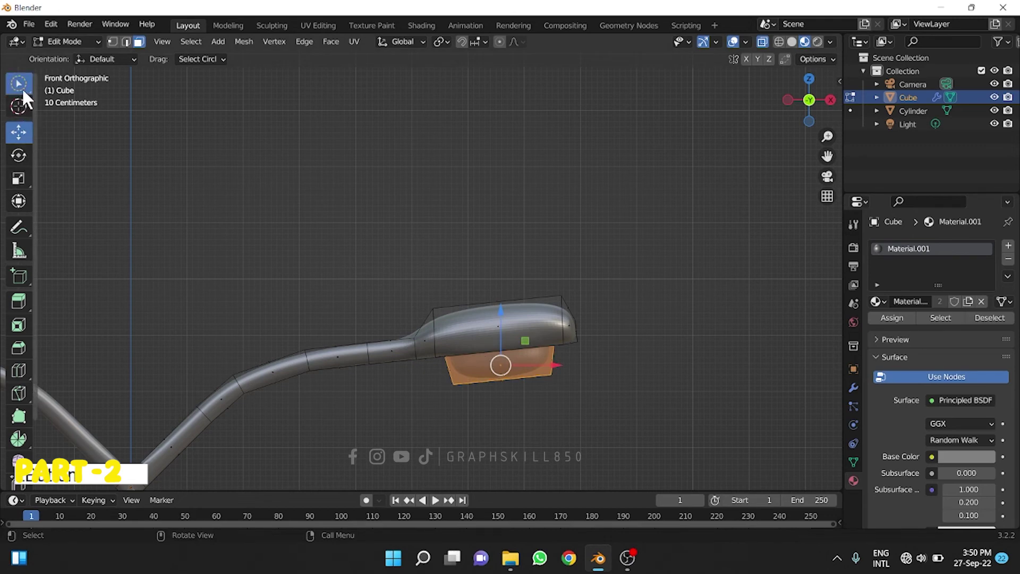
pyautogui.moveTo(20, 86); pyautogui.dragTo(45, 111)
pyautogui.moveTo(640, 441); pyautogui.dragTo(426, 365)
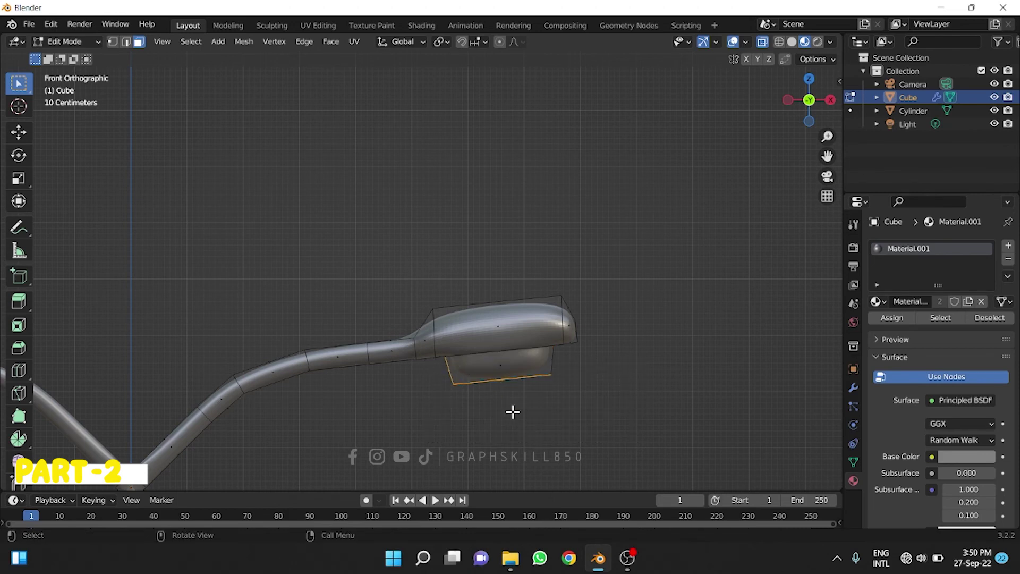
pyautogui.moveTo(636, 408)
pyautogui.mouseDown()
pyautogui.moveTo(441, 359)
pyautogui.moveTo(449, 364)
pyautogui.mouseUp()
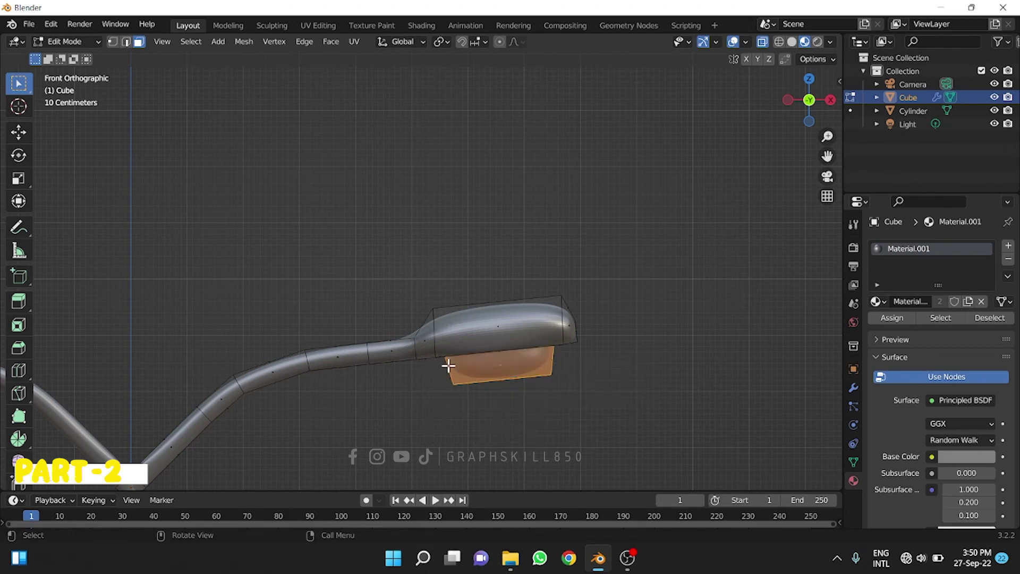
pyautogui.moveTo(449, 364)
pyautogui.mouseDown(button='middle')
pyautogui.moveTo(551, 393)
pyautogui.moveTo(569, 350)
pyautogui.moveTo(531, 323)
pyautogui.moveTo(512, 369)
pyautogui.mouseUp(button='middle')
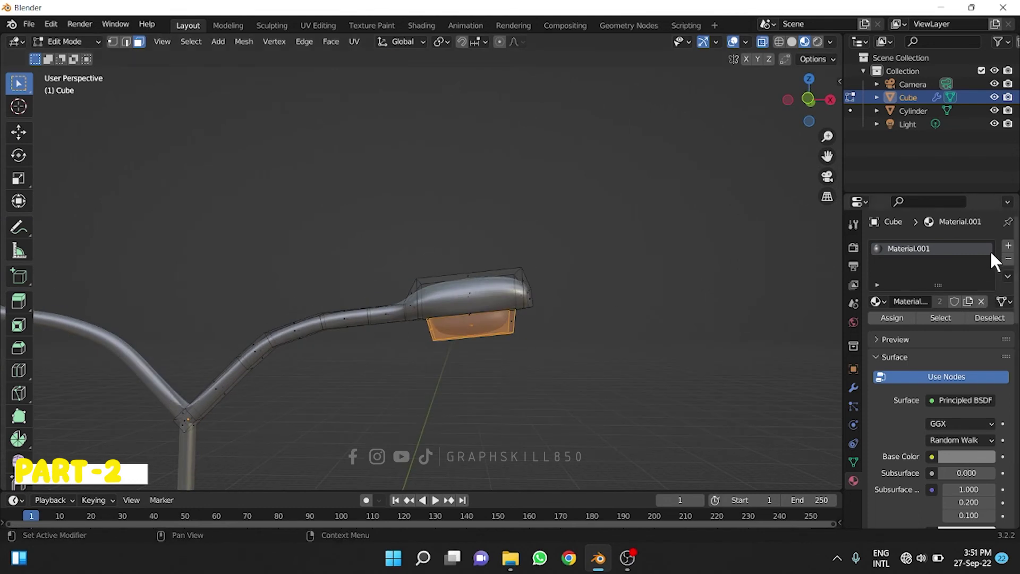
# Create Material.002 in a new slot and assign it to the selected lens faces.
pyautogui.click(1007, 247)
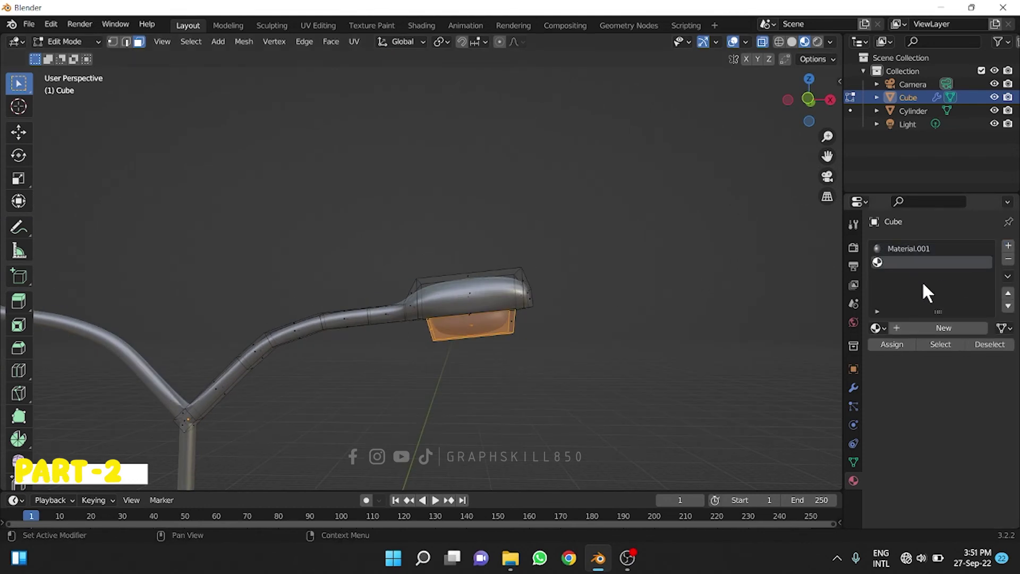
pyautogui.click(917, 325)
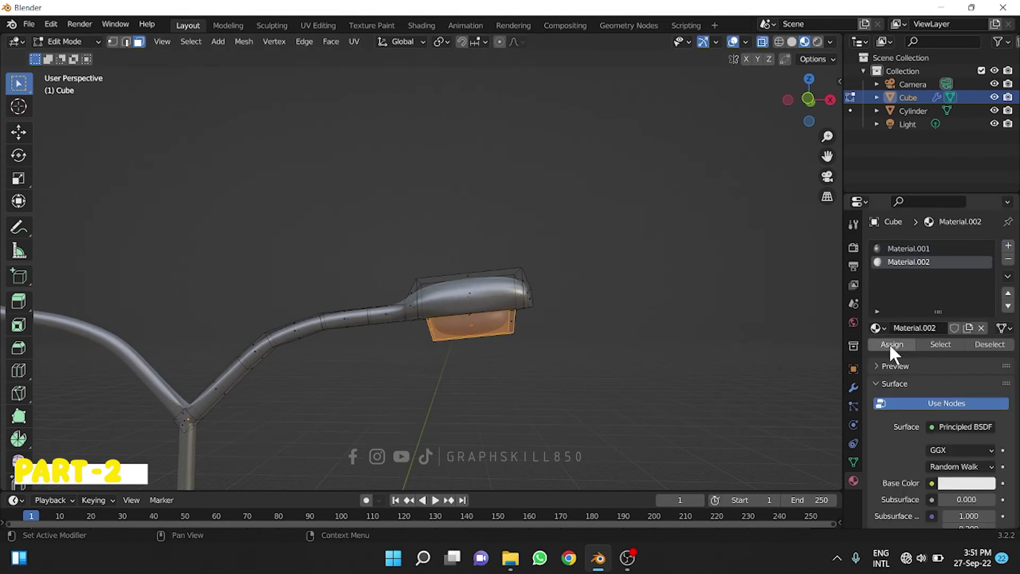
pyautogui.click(889, 343)
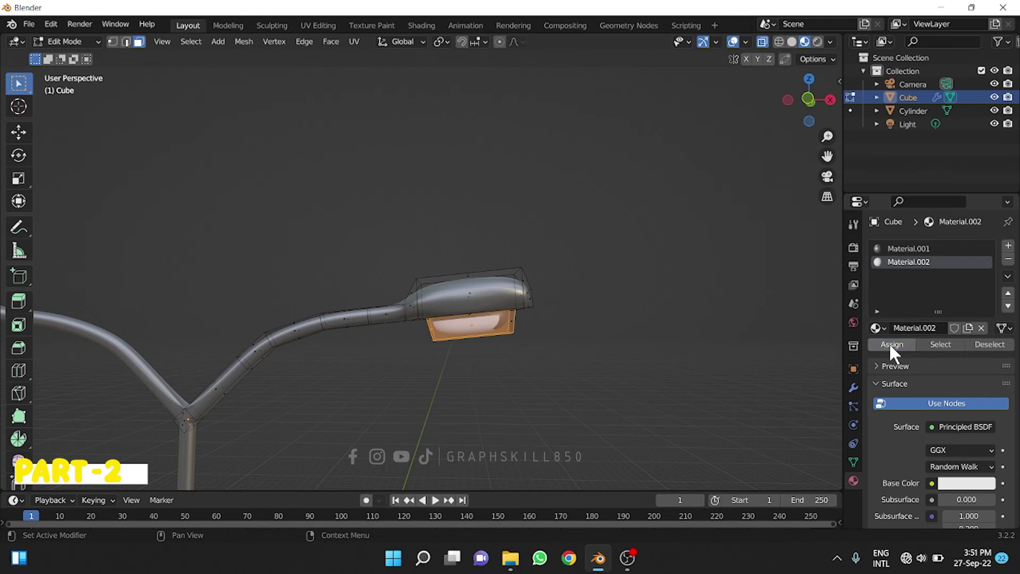
pyautogui.moveTo(582, 359)
pyautogui.mouseDown(button='middle')
pyautogui.moveTo(592, 293)
pyautogui.moveTo(436, 286)
pyautogui.mouseUp(button='middle')
pyautogui.scroll(1, 436, 287)
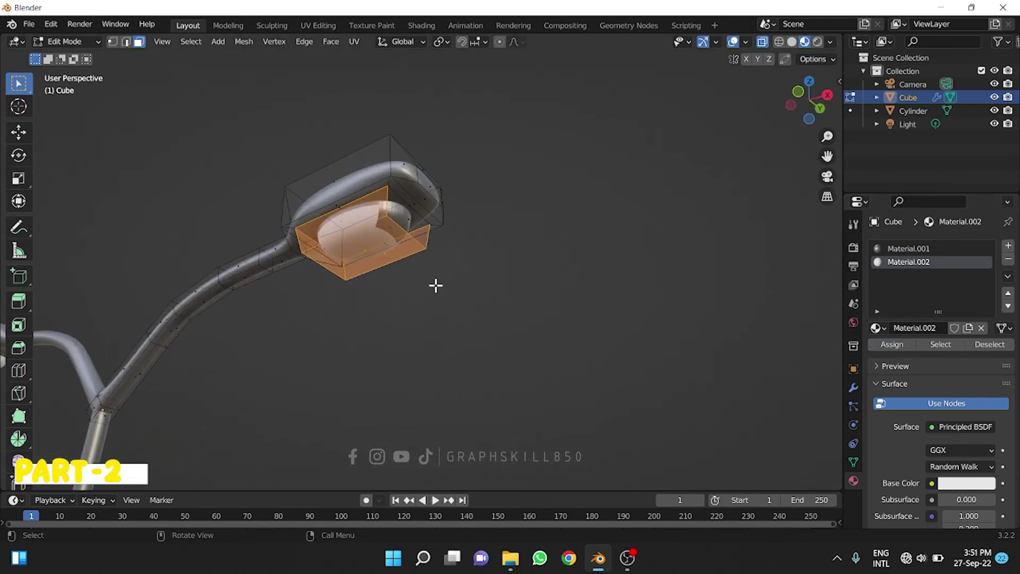
pyautogui.scroll(1, 424, 270)
# Select a lens side face, make the white lens material active, and return to Object Mode.
pyautogui.click(406, 241)
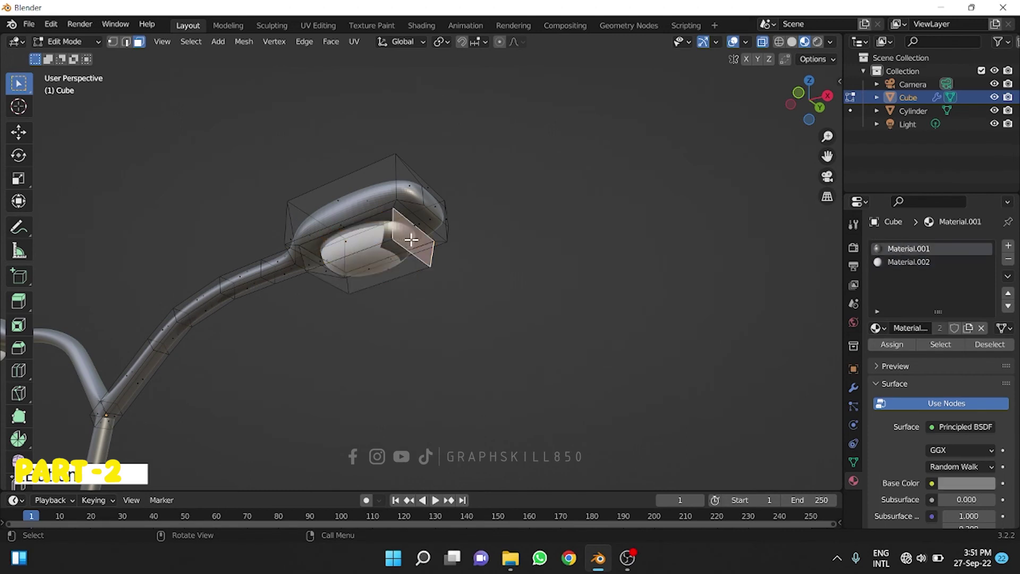
pyautogui.click(904, 260)
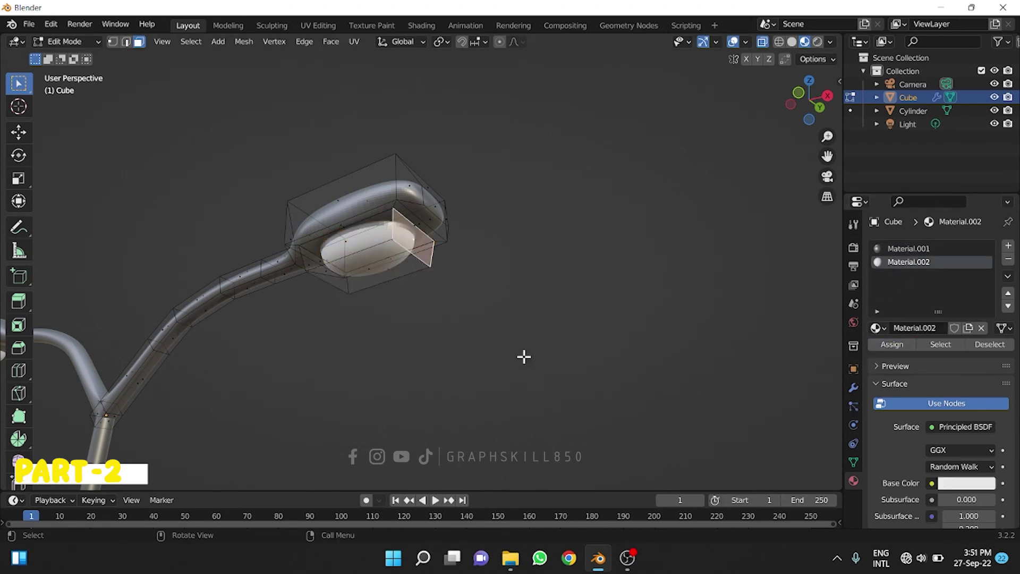
pyautogui.moveTo(523, 357)
pyautogui.mouseDown(button='middle')
pyautogui.moveTo(607, 324)
pyautogui.moveTo(662, 324)
pyautogui.moveTo(708, 308)
pyautogui.moveTo(765, 335)
pyautogui.moveTo(704, 330)
pyautogui.moveTo(575, 355)
pyautogui.mouseUp(button='middle')
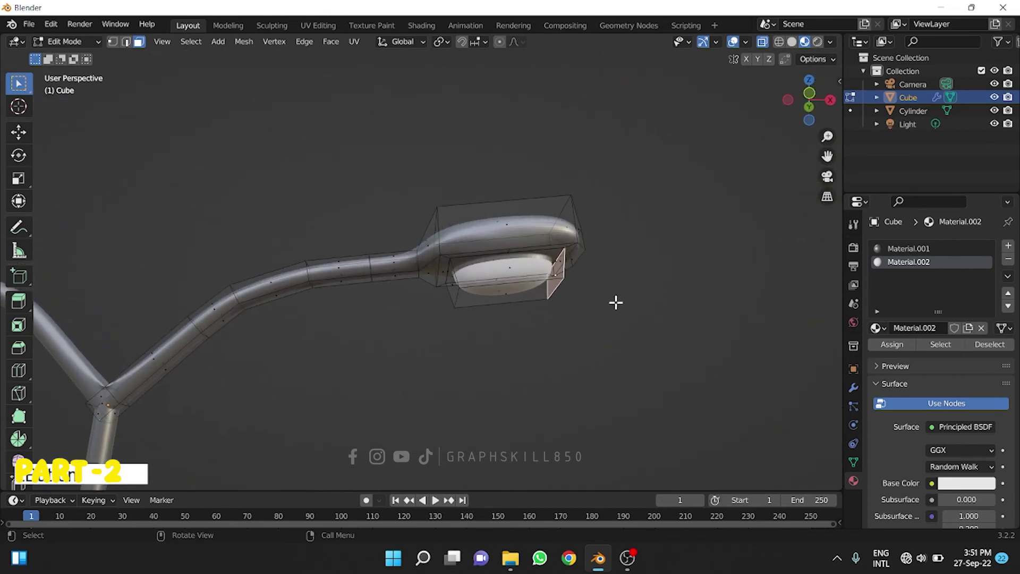
pyautogui.scroll(-2, 615, 302)
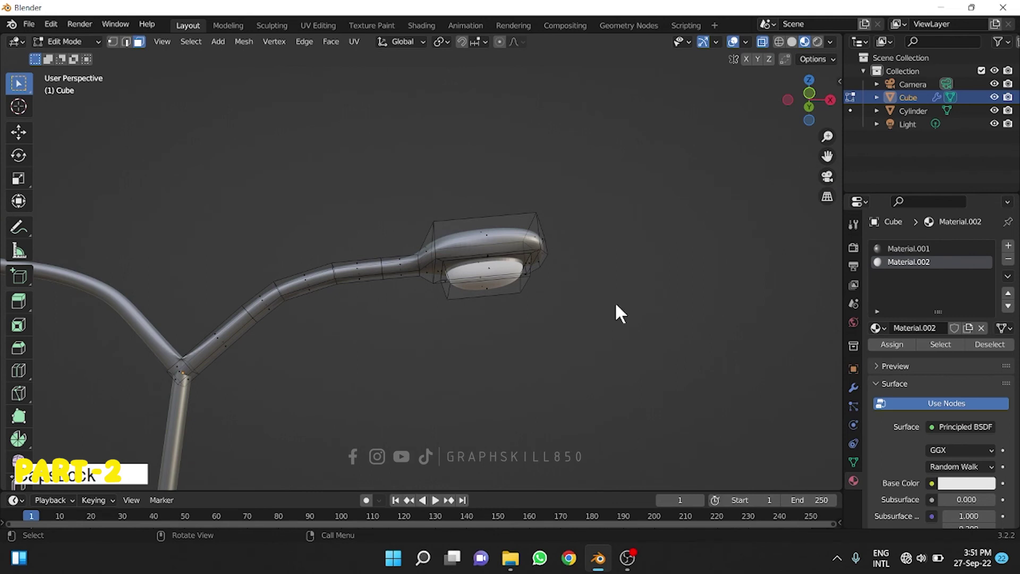
pyautogui.press('Tab')
pyautogui.scroll(2, 514, 285)
pyautogui.scroll(2, 514, 287)
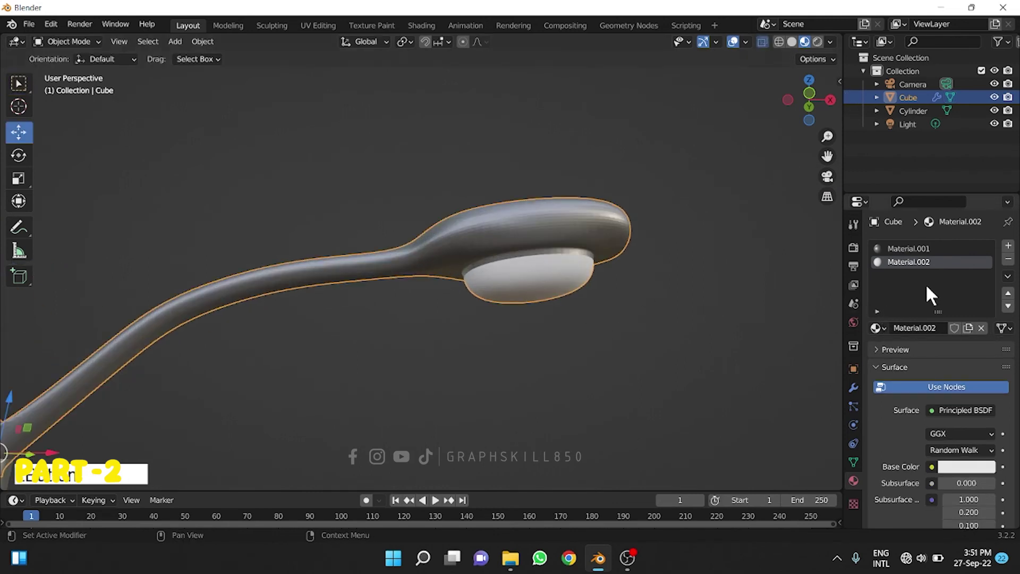
# Give the lens material Material.002 Metallic 0.248 and Roughness 0.101.
pyautogui.scroll(-4, 897, 438)
pyautogui.scroll(-3, 896, 437)
pyautogui.scroll(-1, 897, 437)
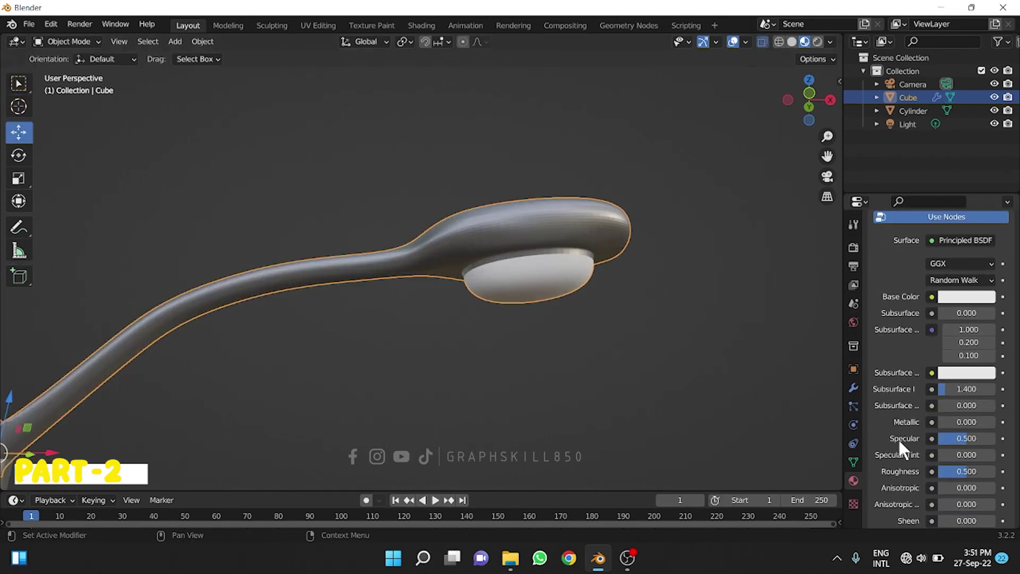
pyautogui.scroll(-1, 939, 421)
pyautogui.doubleClick(950, 449)
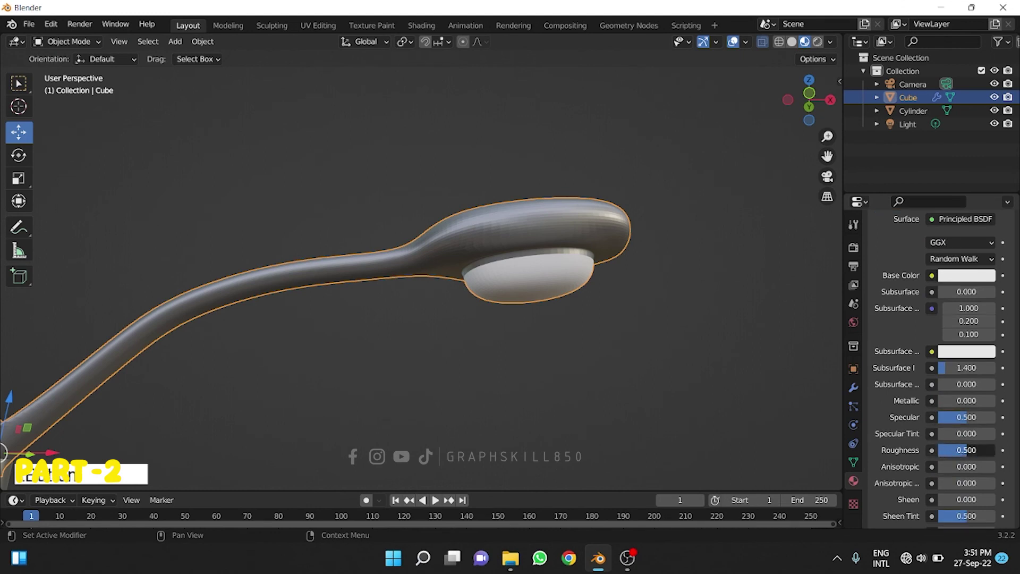
pyautogui.write('0.124')
pyautogui.press('Return')
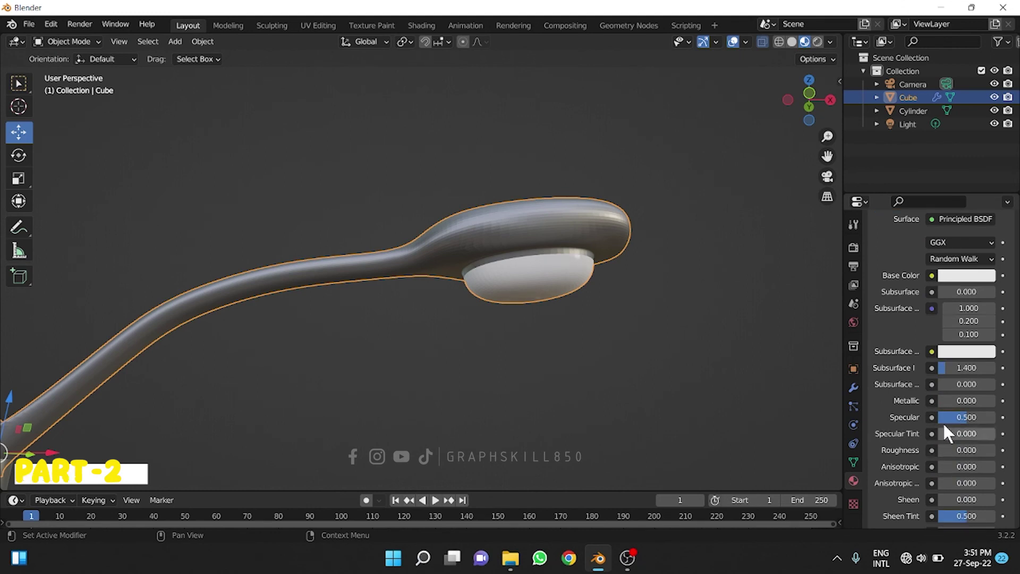
pyautogui.moveTo(942, 399)
pyautogui.mouseDown()
pyautogui.moveTo(979, 400)
pyautogui.moveTo(952, 400)
pyautogui.mouseUp()
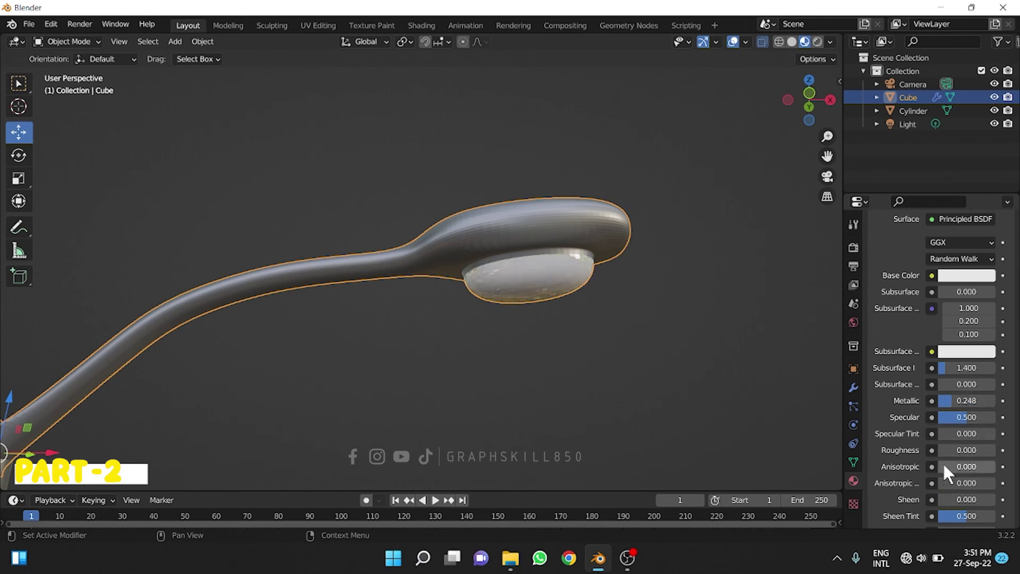
pyautogui.moveTo(941, 449); pyautogui.dragTo(951, 450)
# Apply Shade Smooth to the lamp mesh.
pyautogui.rightClick(579, 238)
pyautogui.click(553, 236)
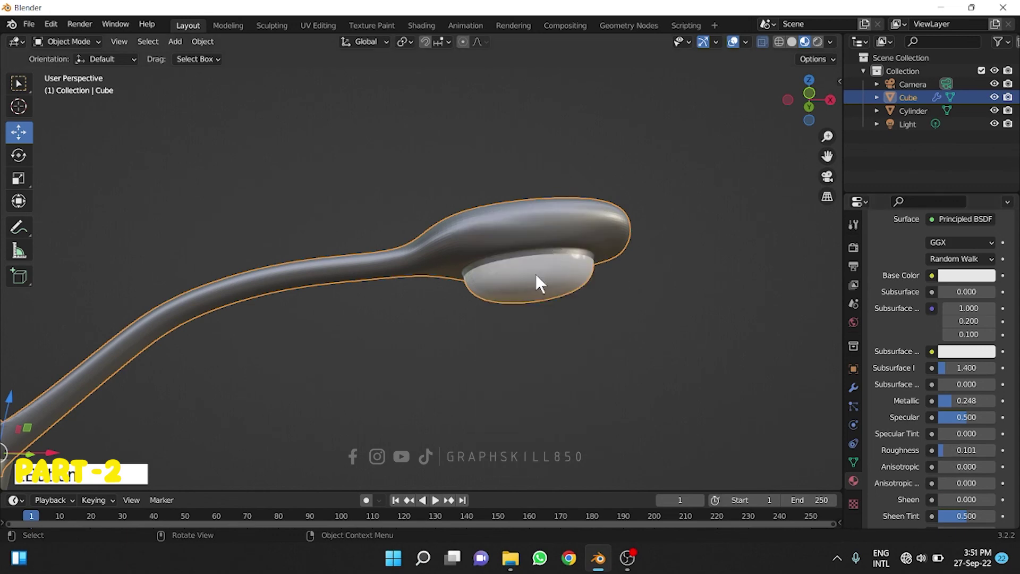
pyautogui.rightClick(536, 238)
pyautogui.click(534, 237)
pyautogui.click(853, 460)
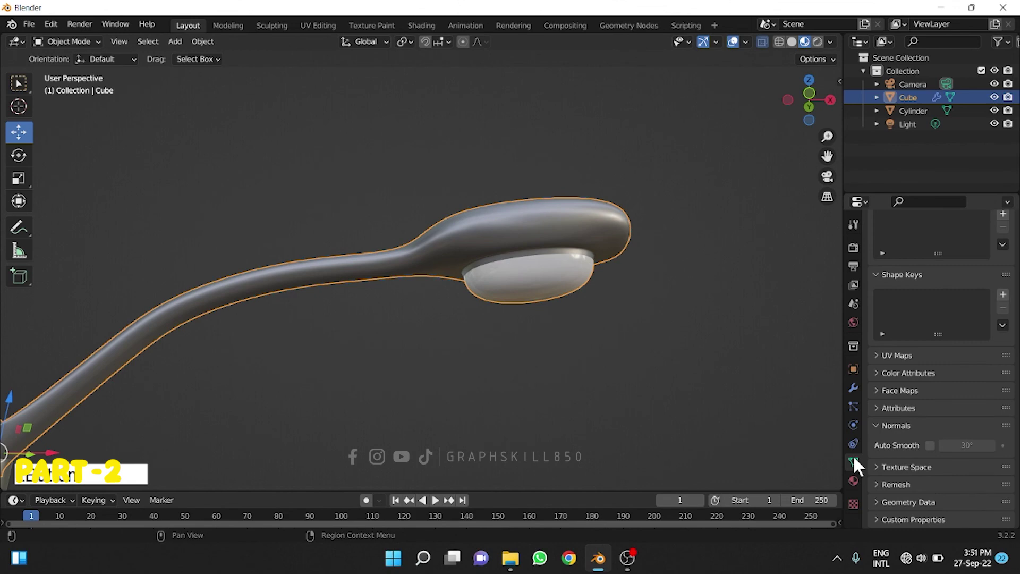
# Enable Auto Smooth at 30° under the lamp mesh's Normals settings.
pyautogui.click(929, 446)
pyautogui.scroll(-5, 511, 314)
pyautogui.scroll(-3, 514, 314)
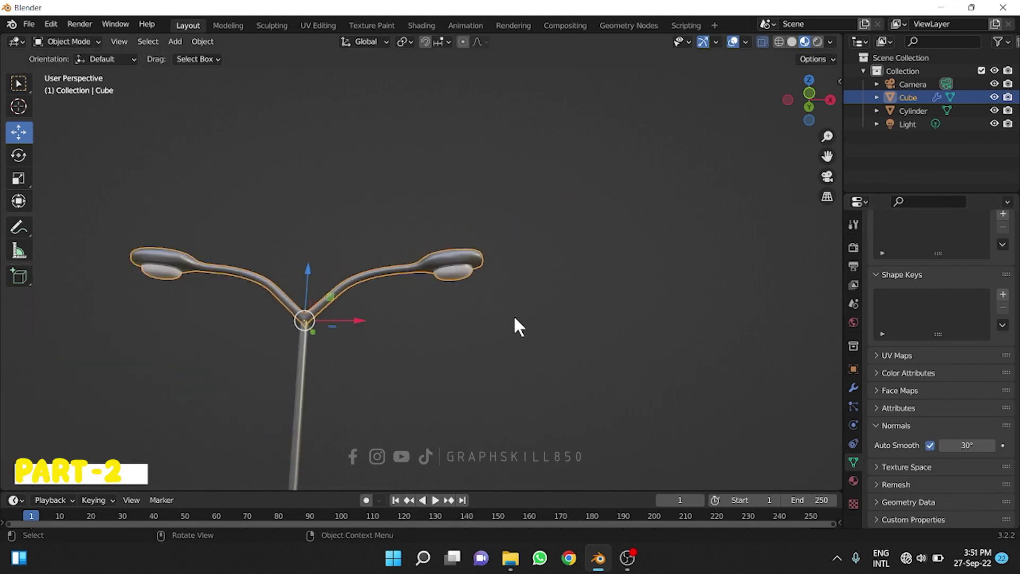
# Deselect the lamp and orbit around to review the finished twin-armed street lamp.
pyautogui.moveTo(513, 315)
pyautogui.mouseDown(button='middle')
pyautogui.moveTo(549, 332)
pyautogui.moveTo(576, 313)
pyautogui.mouseUp(button='middle')
pyautogui.scroll(-4, 577, 308)
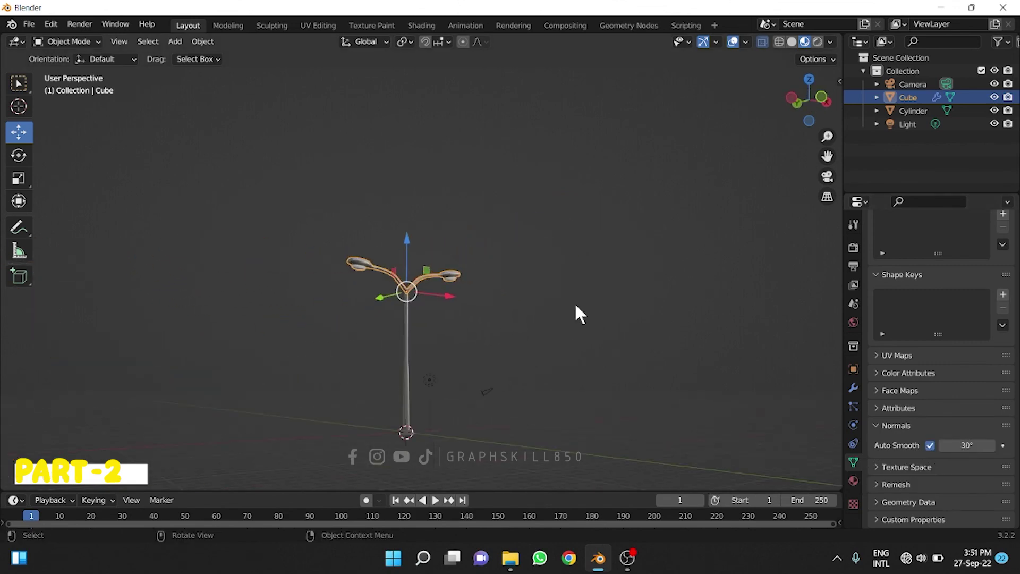
pyautogui.moveTo(467, 324)
pyautogui.mouseDown(button='middle')
pyautogui.moveTo(396, 321)
pyautogui.moveTo(573, 234)
pyautogui.mouseUp(button='middle')
pyautogui.scroll(3, 322, 287)
pyautogui.click(438, 272)
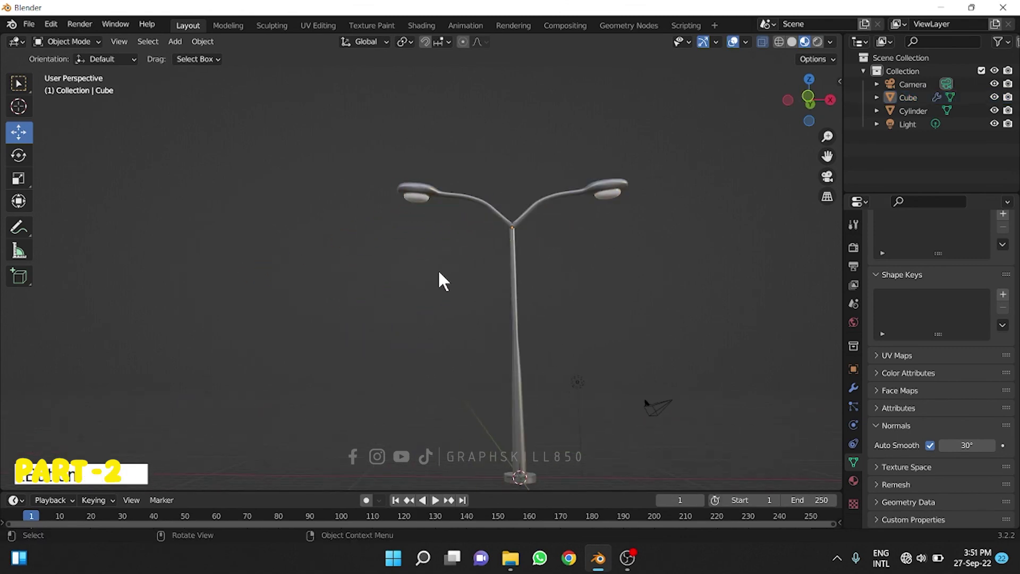
pyautogui.moveTo(438, 272)
pyautogui.mouseDown(button='middle')
pyautogui.moveTo(387, 295)
pyautogui.moveTo(420, 295)
pyautogui.mouseUp(button='middle')
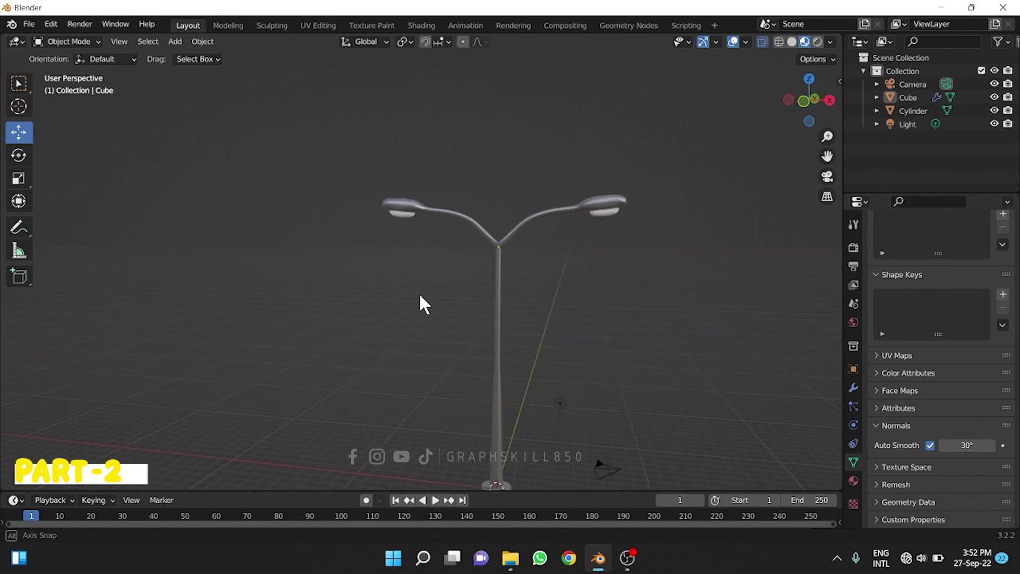
pyautogui.scroll(-3, 419, 301)
pyautogui.scroll(2, 407, 346)
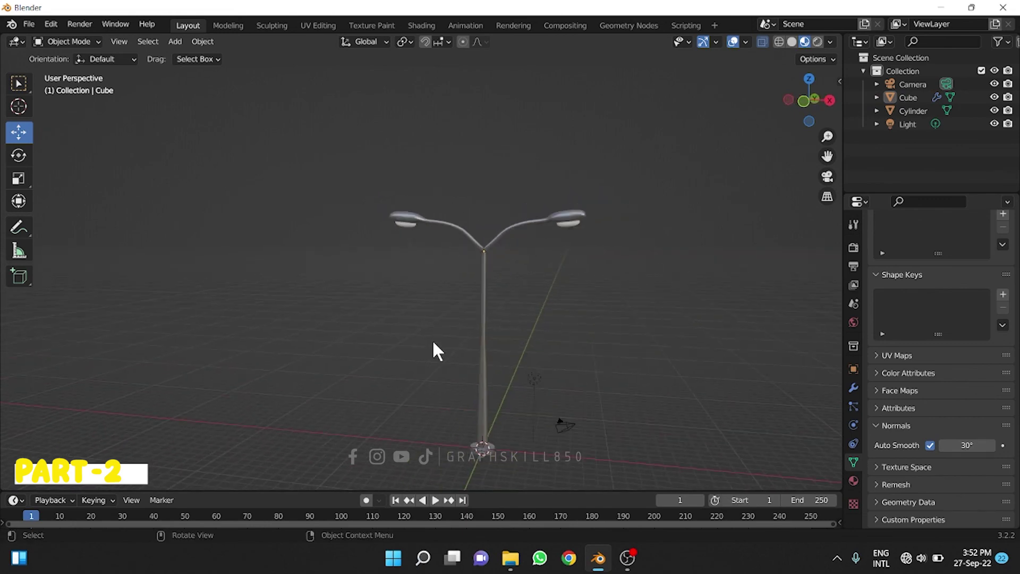
pyautogui.moveTo(483, 383)
pyautogui.mouseDown(button='middle')
pyautogui.moveTo(491, 369)
pyautogui.moveTo(523, 369)
pyautogui.moveTo(479, 371)
pyautogui.mouseUp(button='middle')
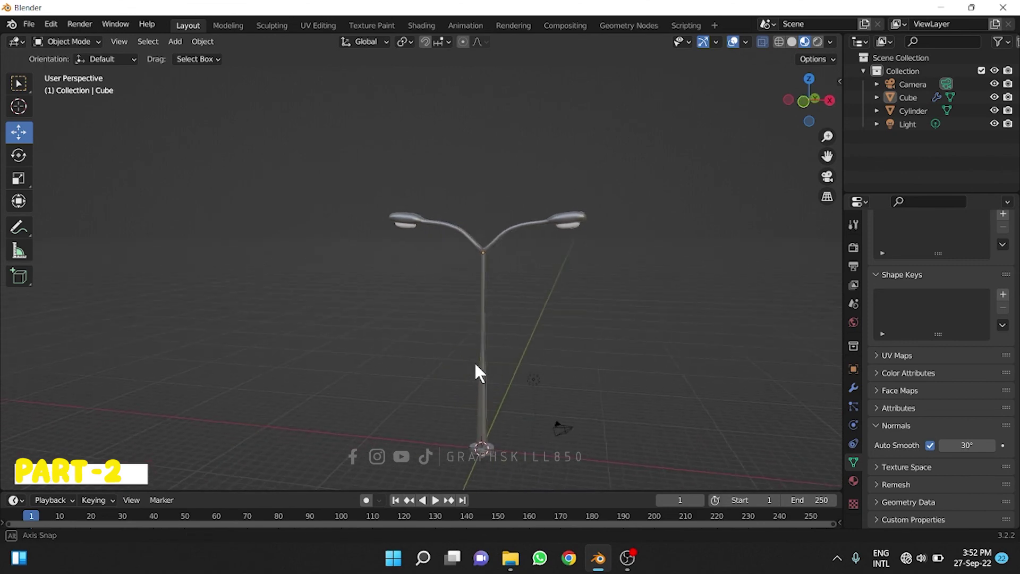